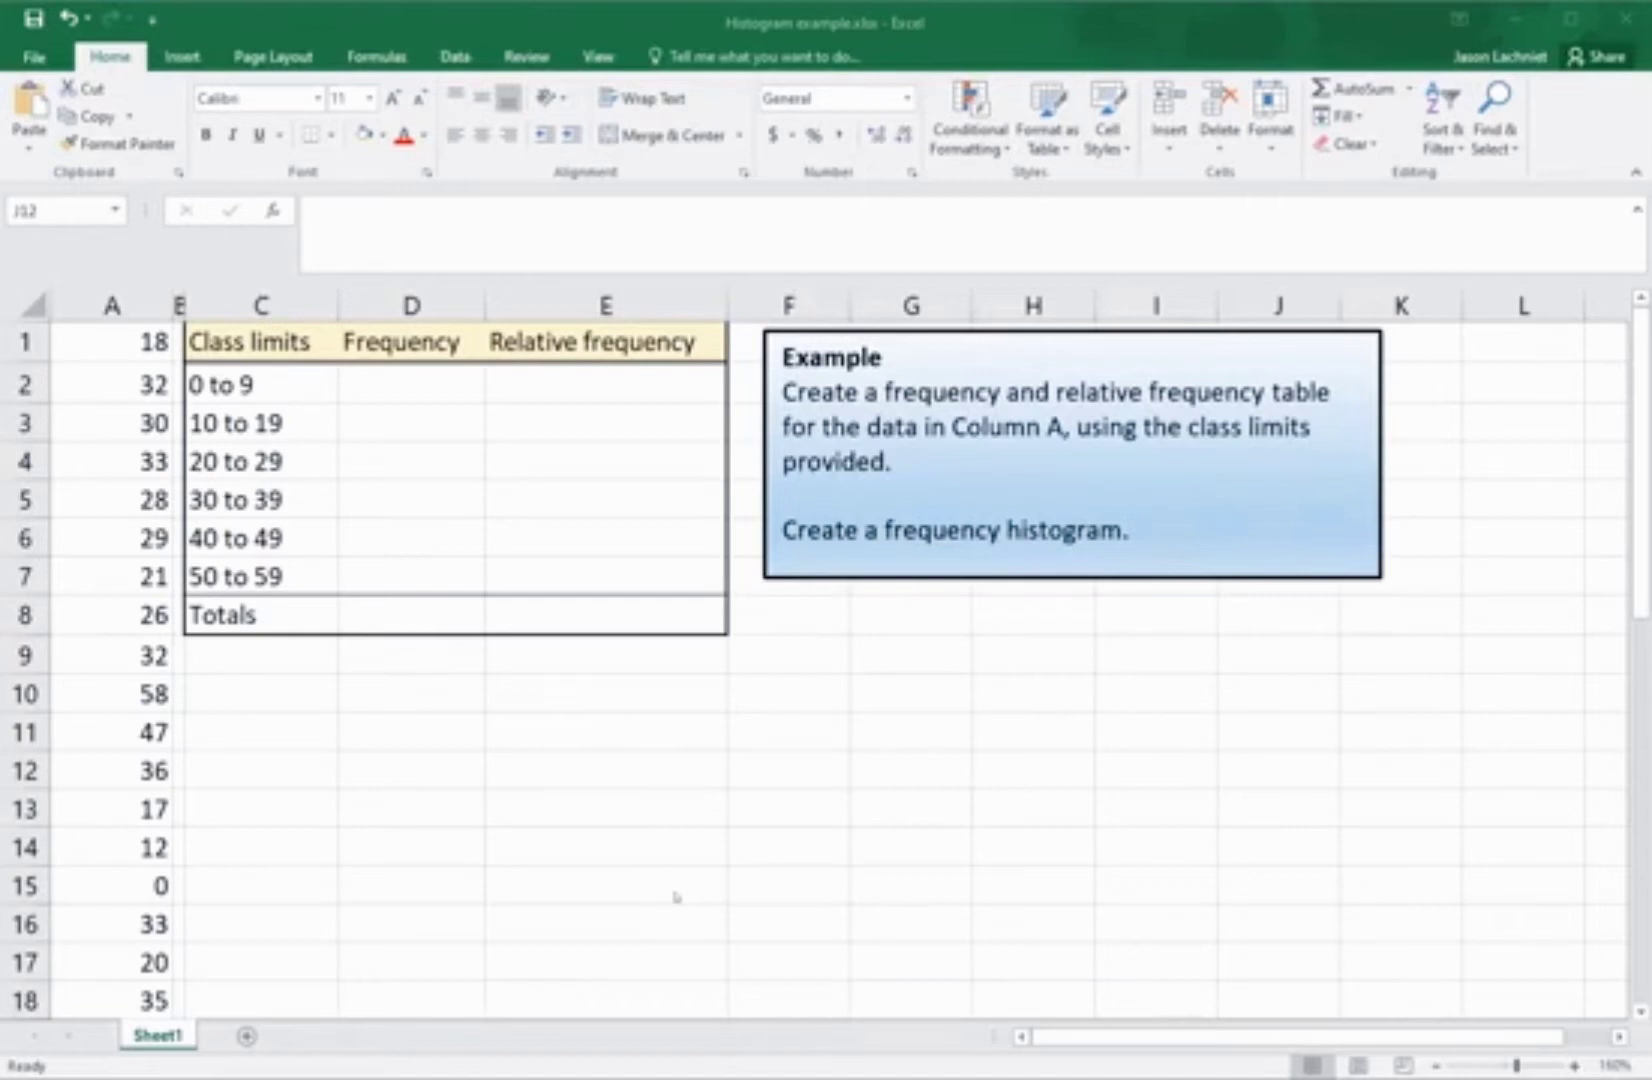
Look through the data values in column A, from the first entry in A1 to the last and back
left_click(112, 344)
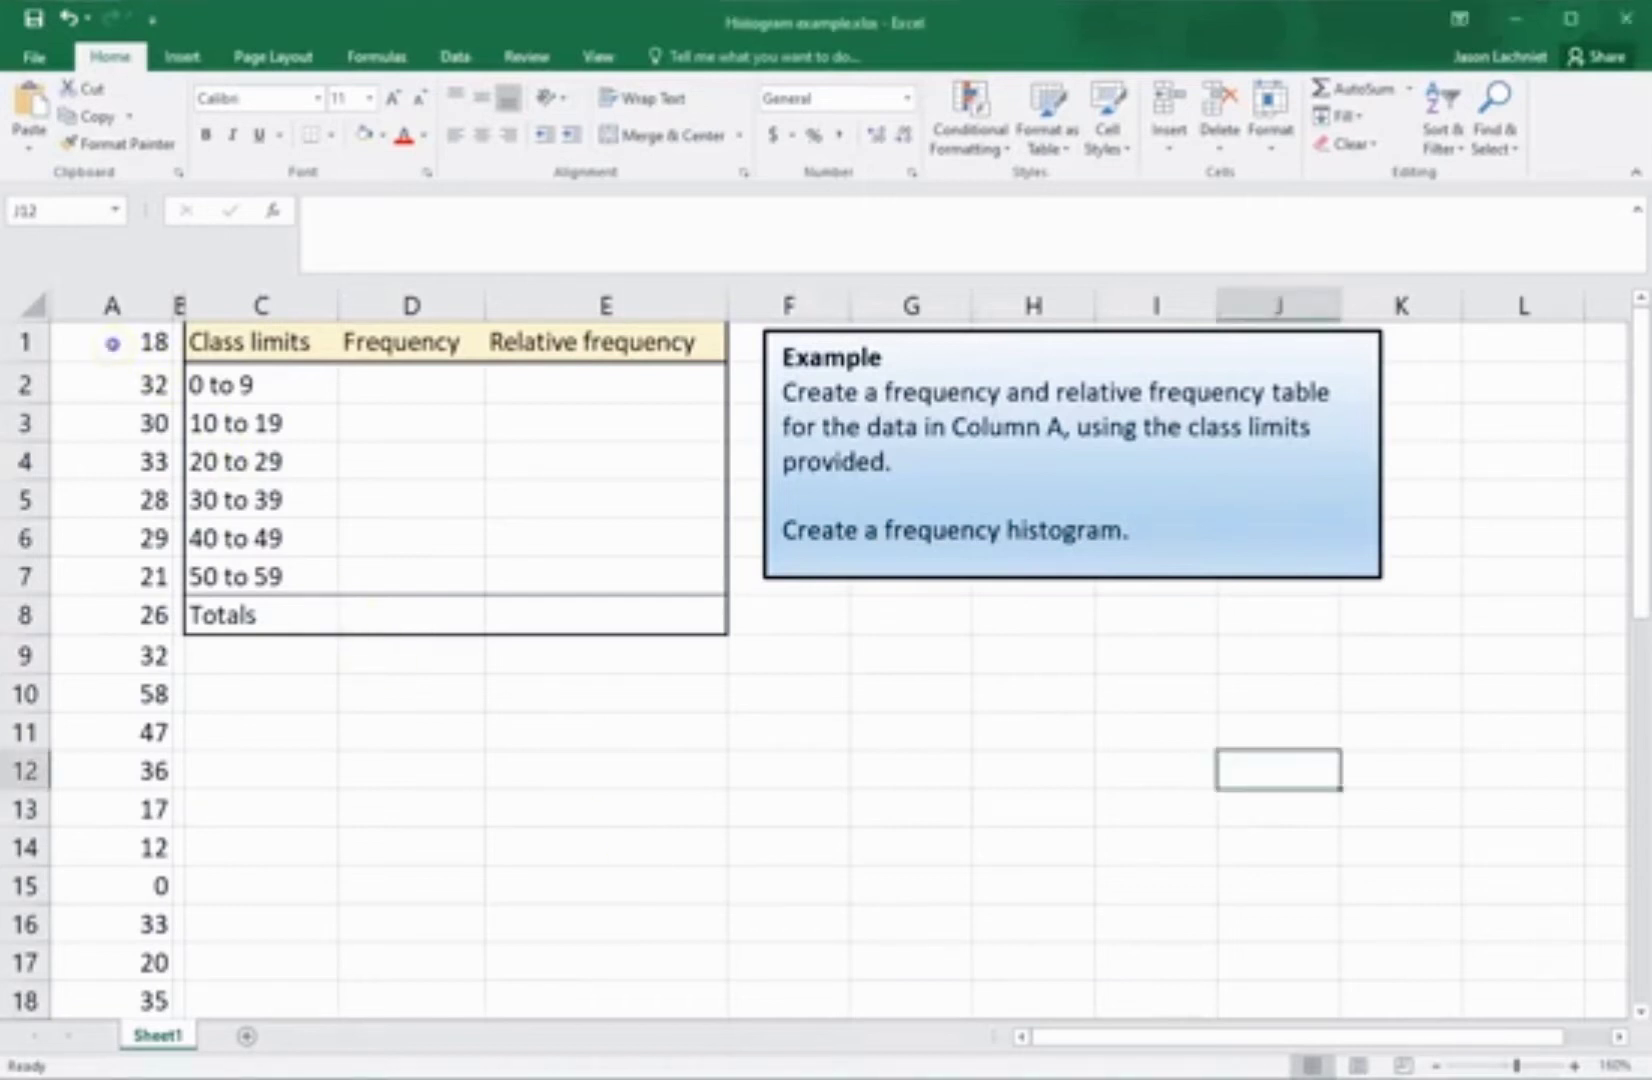
left_click(112, 344)
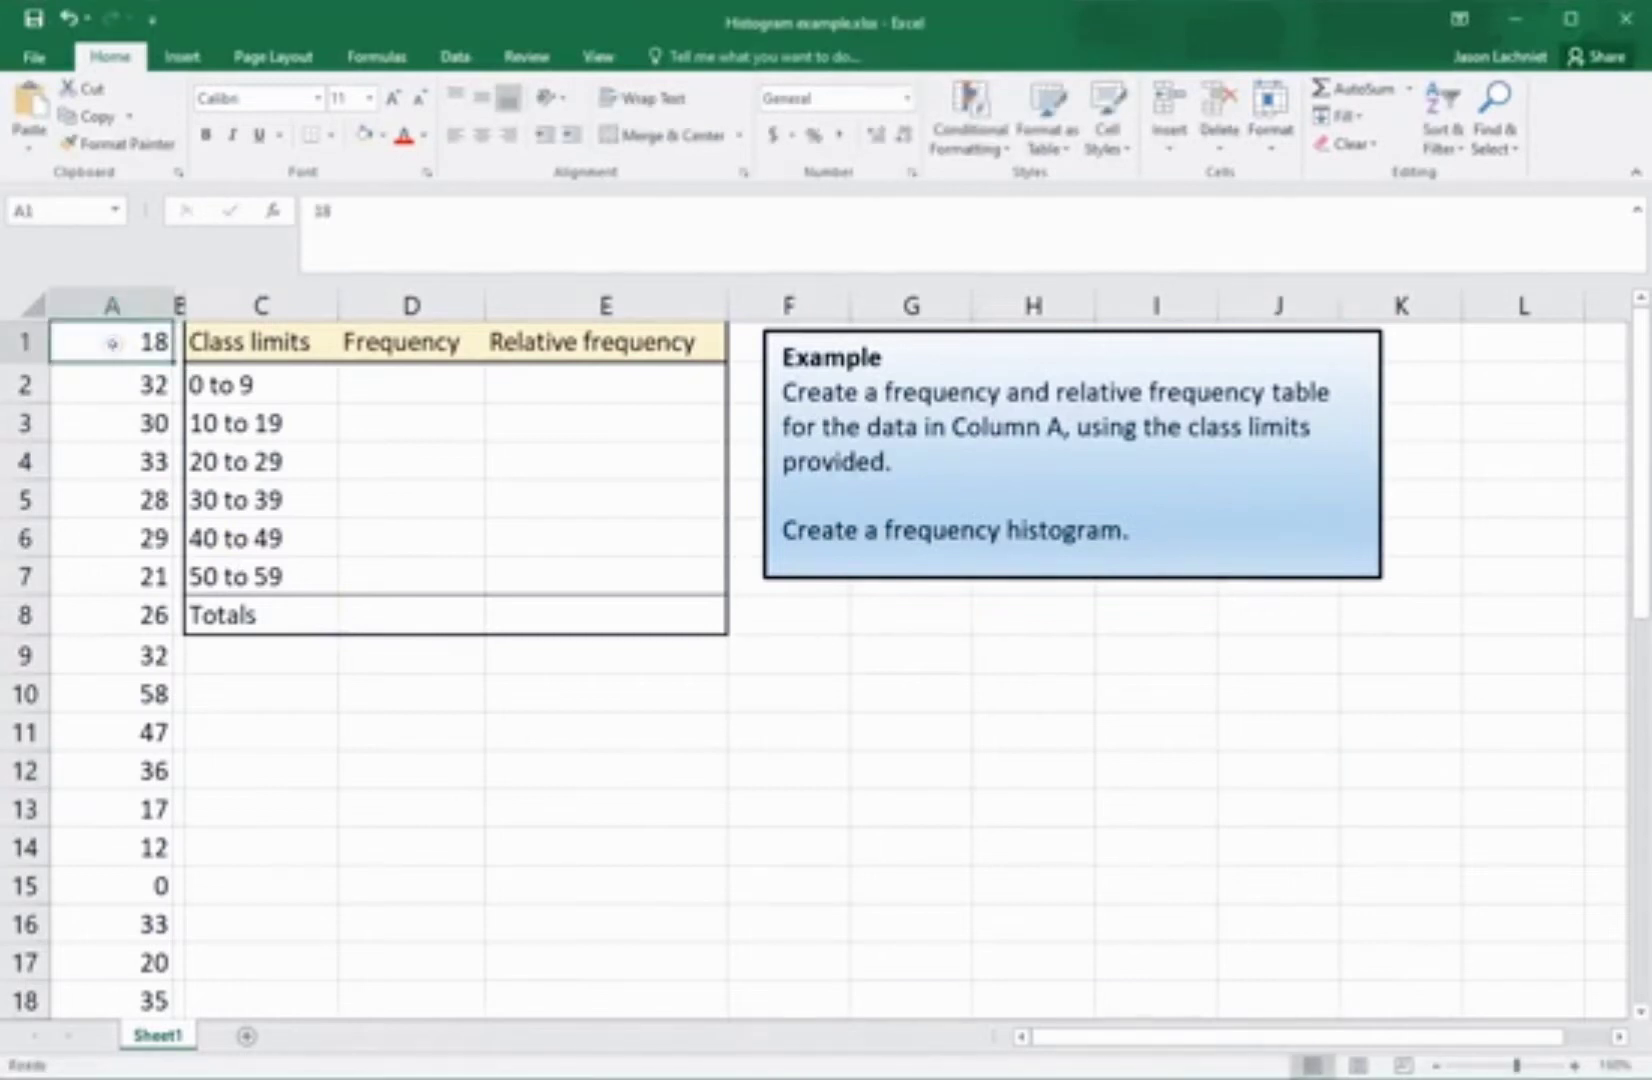
key("Down")
key("Down")
key("Down")
key("Down")
key("Down")
key("Down")
key("Down")
key("Down")
key("Down")
key("Down")
key("Down")
key("Down")
key("Down")
key("Down")
key("Down")
key("Down")
key("Down")
key("Down")
key("Down")
key("Down")
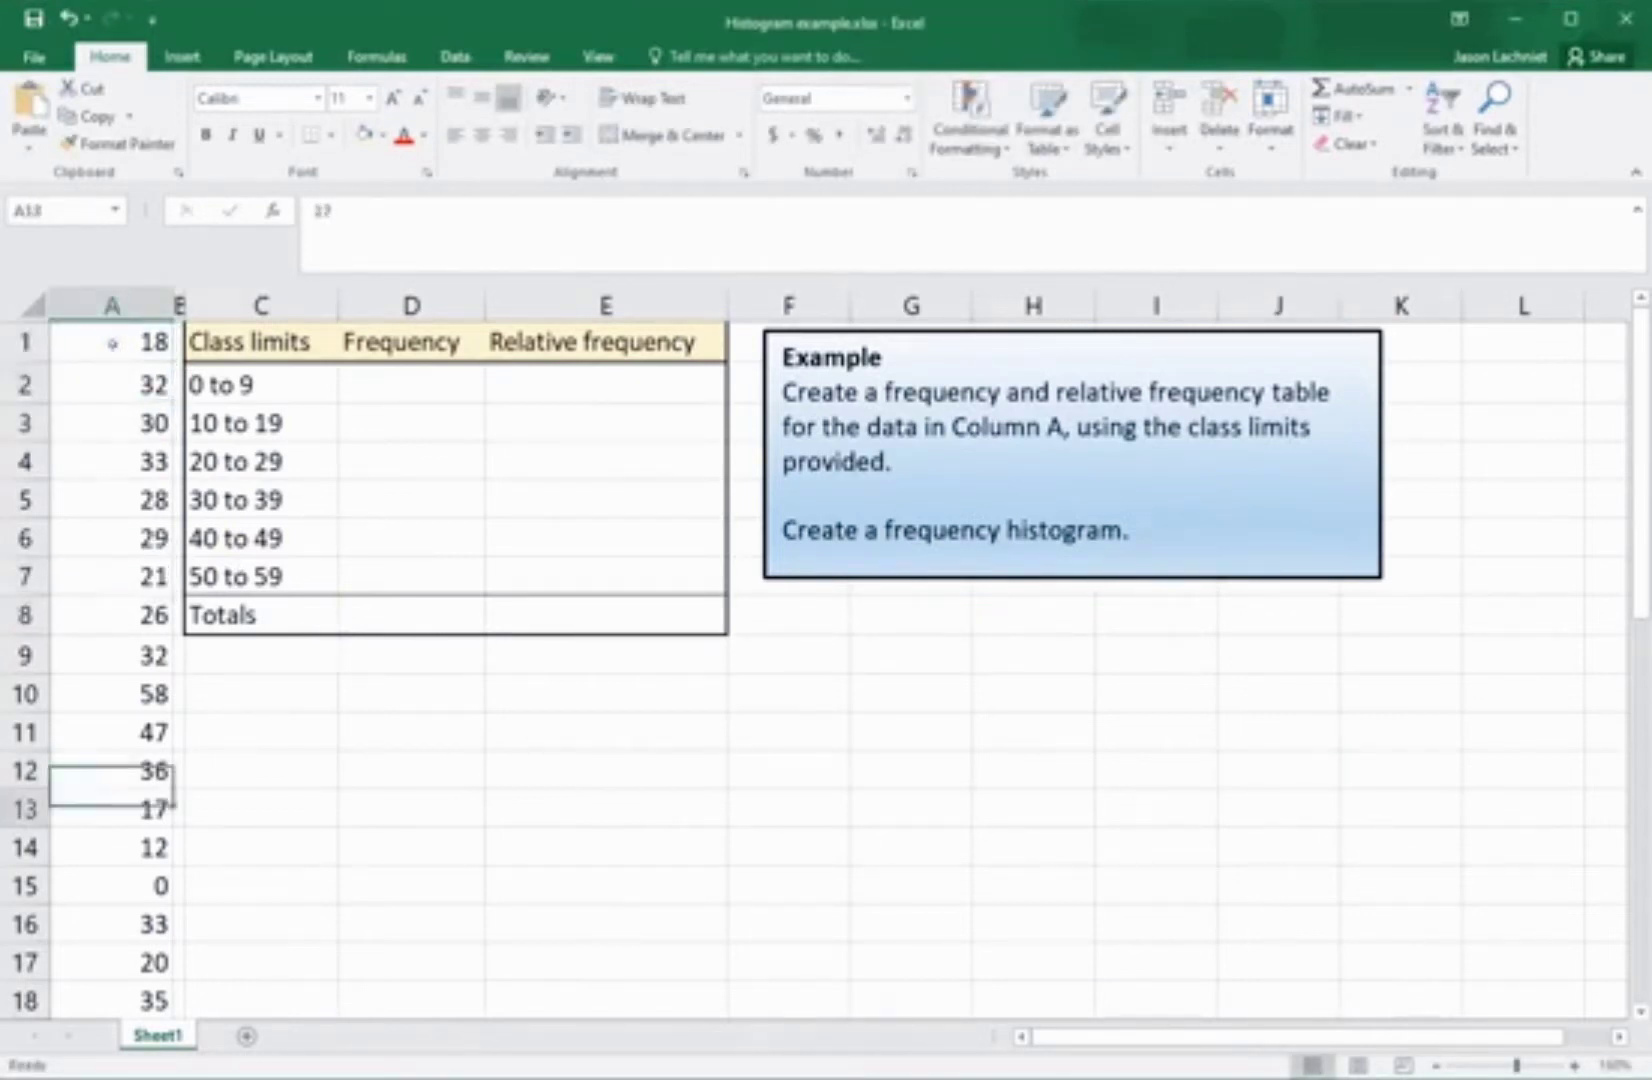
key("Down")
key("Down")
key("Down")
key("Down")
key("Down")
key("Down")
key("Down")
key("Down")
key("Down")
key("Down")
key("Down")
key("Down")
key("Down")
key("Down")
key("Down")
key("Down")
key("Down")
key("Down")
key("Down")
key("Down")
key("Up")
key("Up")
key("Up")
key("Up")
key("Up")
key("Up")
key("Up")
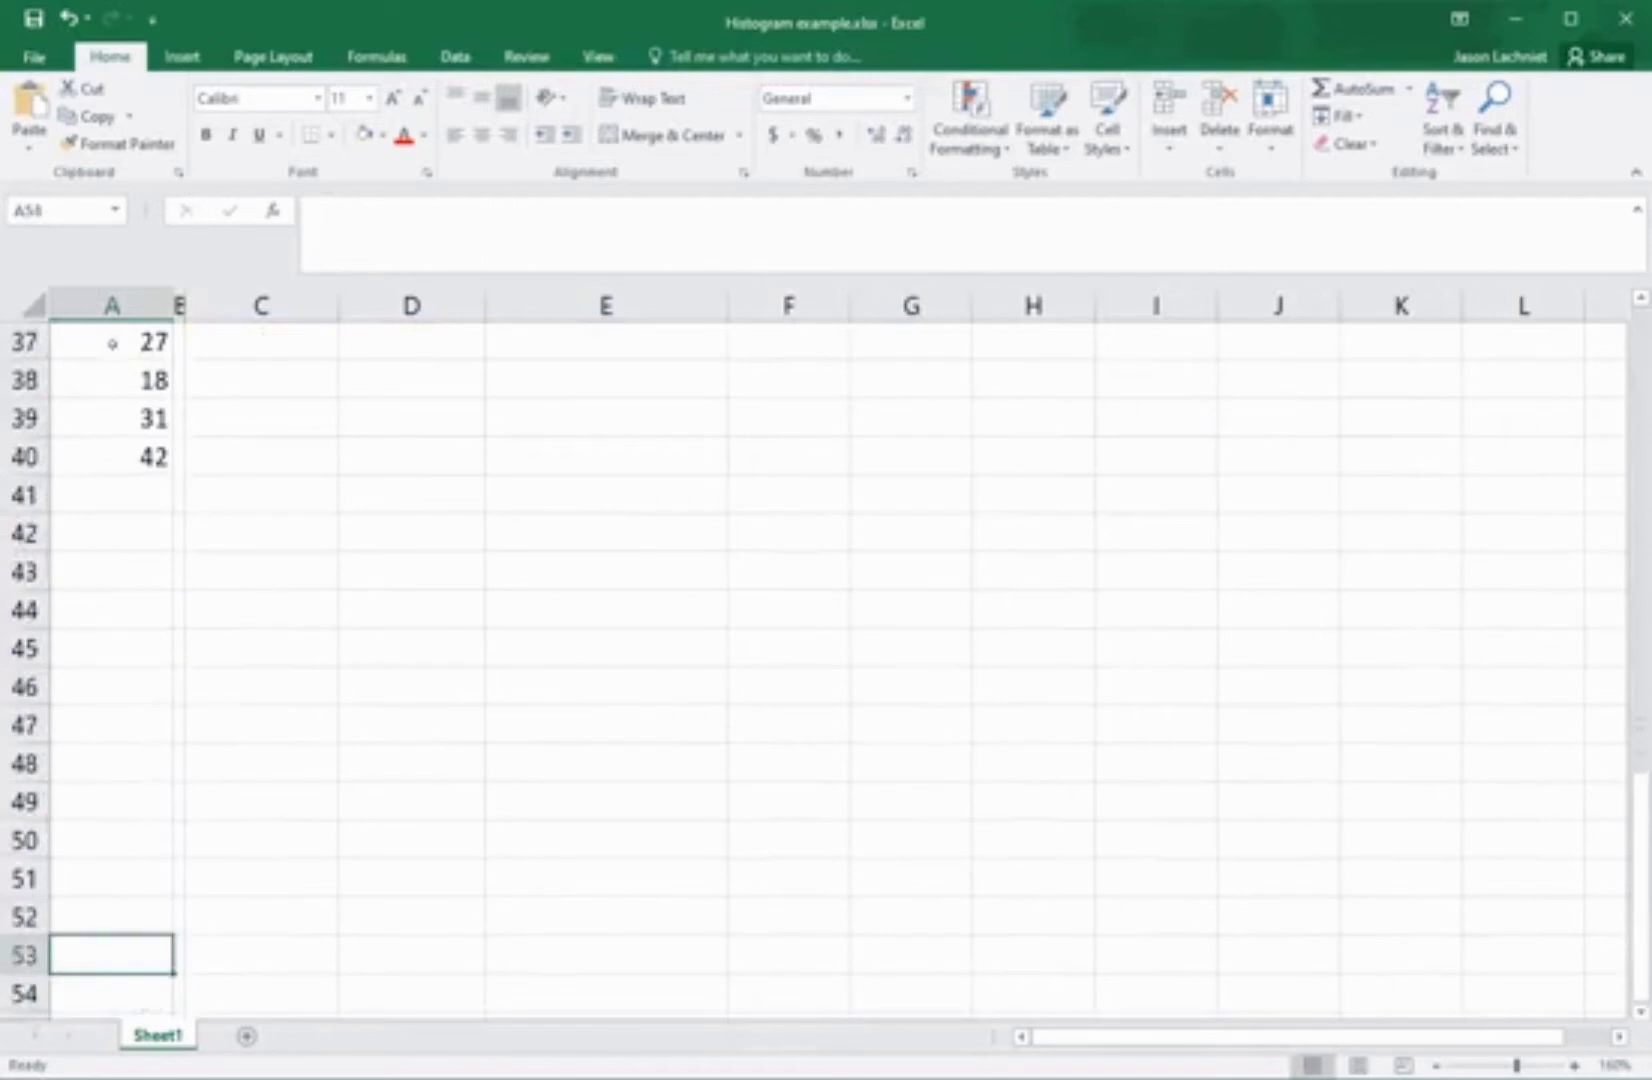
key("Up")
key("Up")
key("Up")
key("Up")
key("Up")
key("Up")
key("Up")
key("Up")
key("Down")
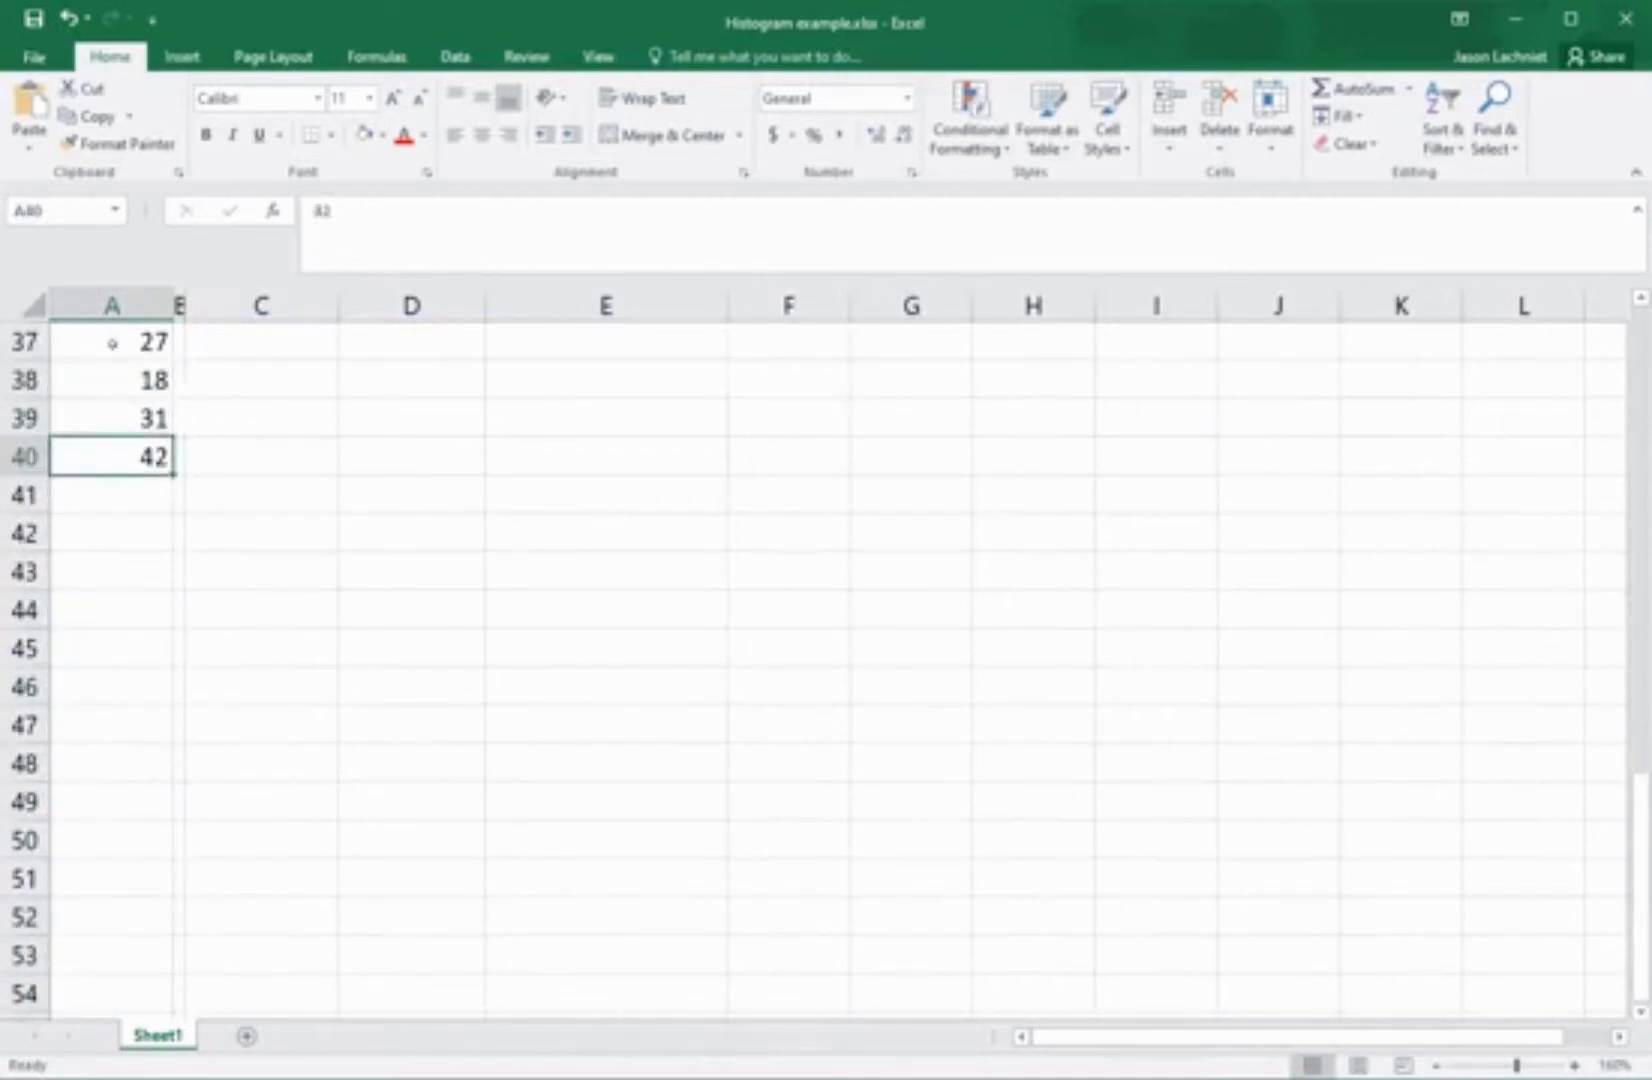
key("Up")
key("Up")
key("Up")
key("Up")
key("Up")
key("Up")
key("Up")
key("Up")
key("Up")
key("Up")
key("Up")
key("Up")
key("Up")
key("Up")
key("Up")
key("Up")
key("Up")
key("Up")
key("Up")
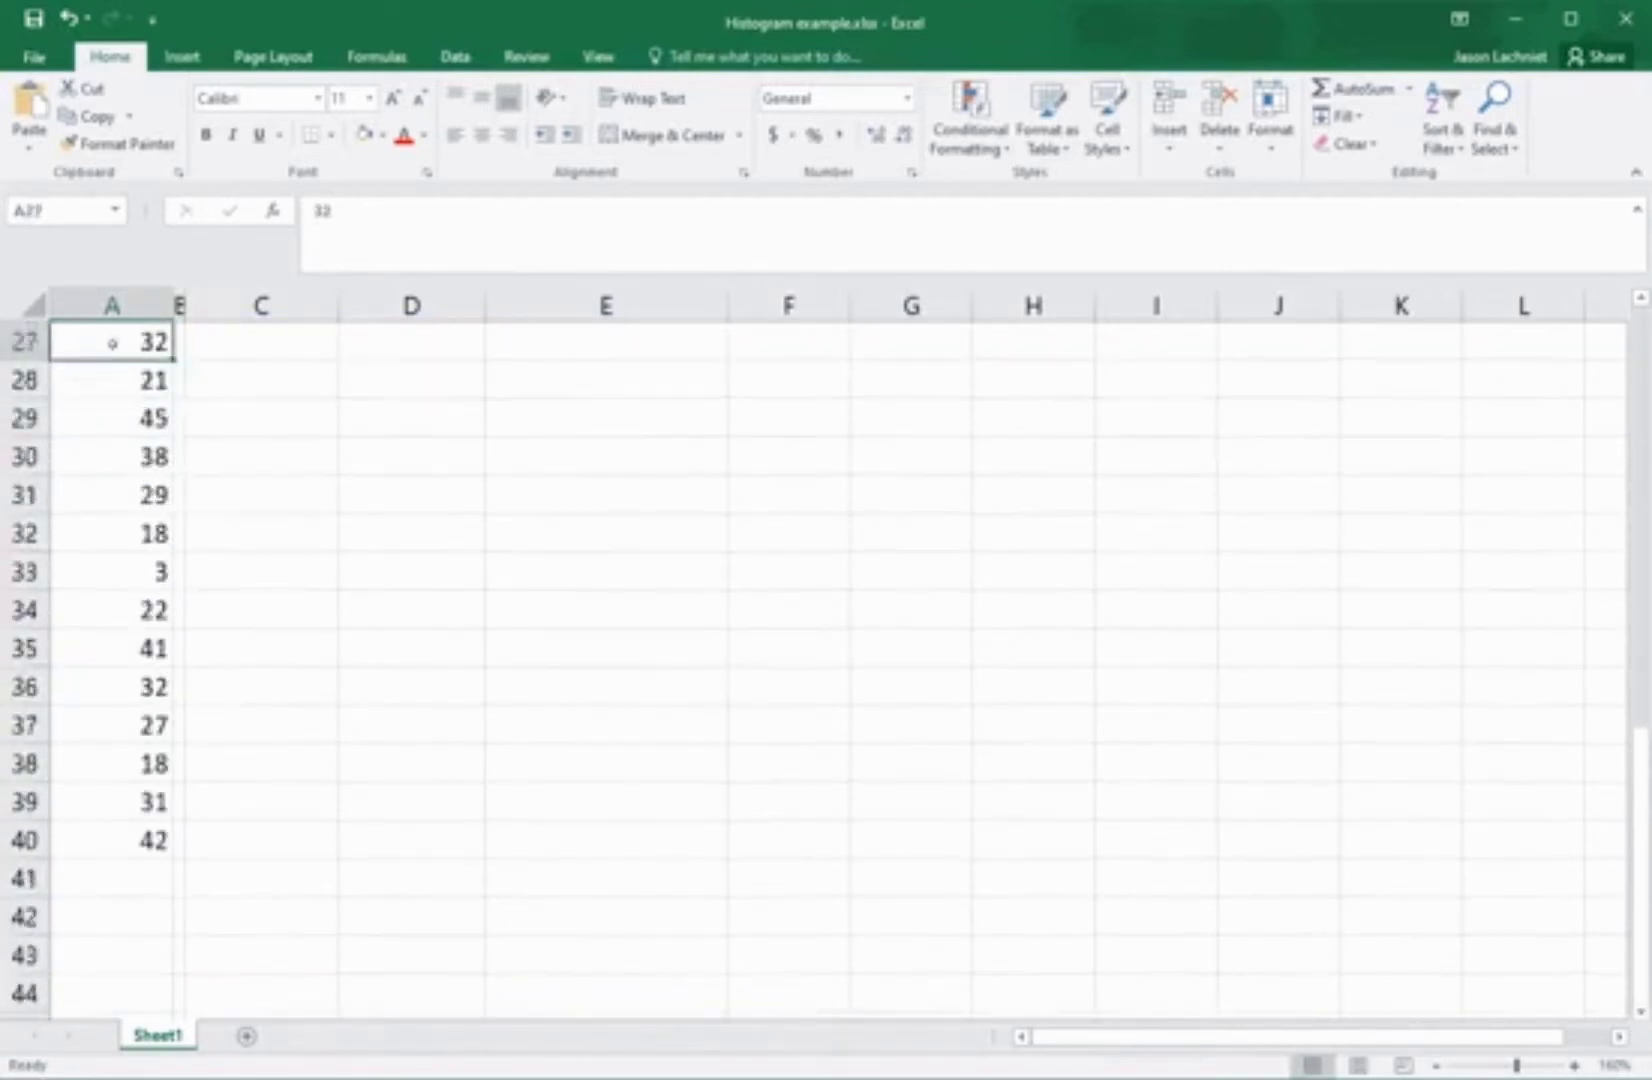
key("Up")
key("Up")
key("Up")
key("Up")
key("Up")
key("Up")
key("Up")
key("Up")
key("Up")
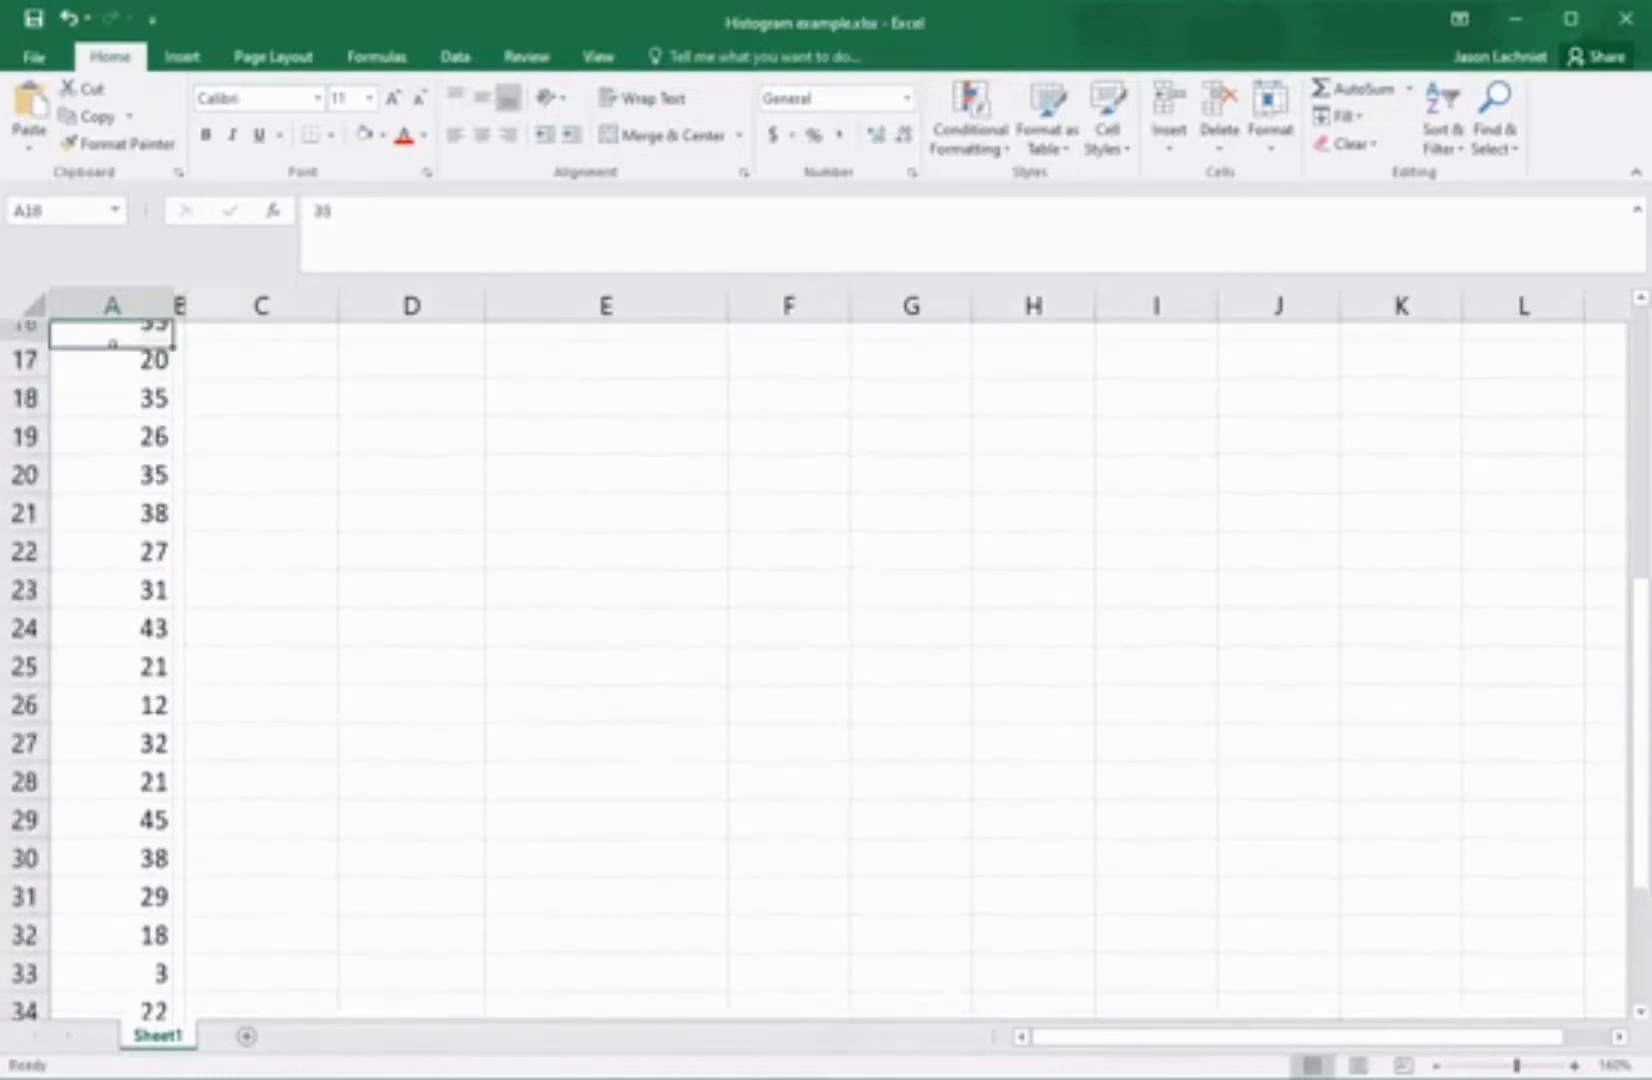
key("Up")
key("Up")
key("Up")
key("Up")
key("Up")
key("Up")
key("Up")
key("Up")
key("Up")
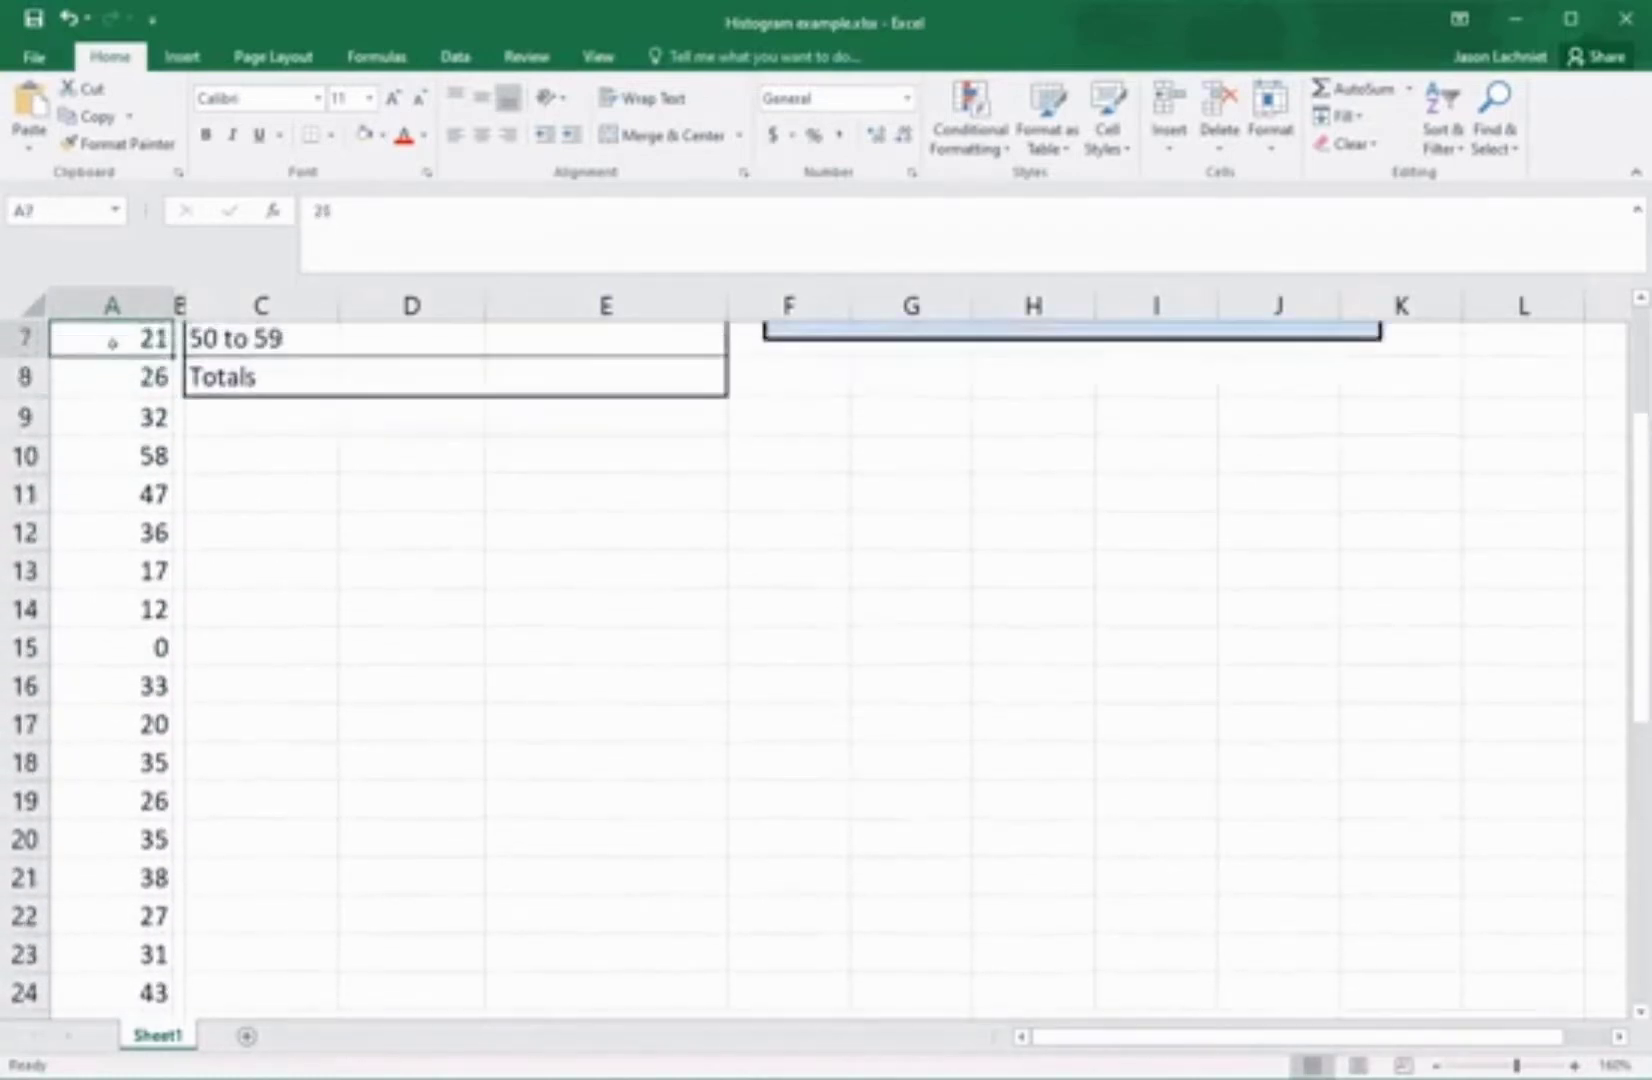
key("Up")
key("Up")
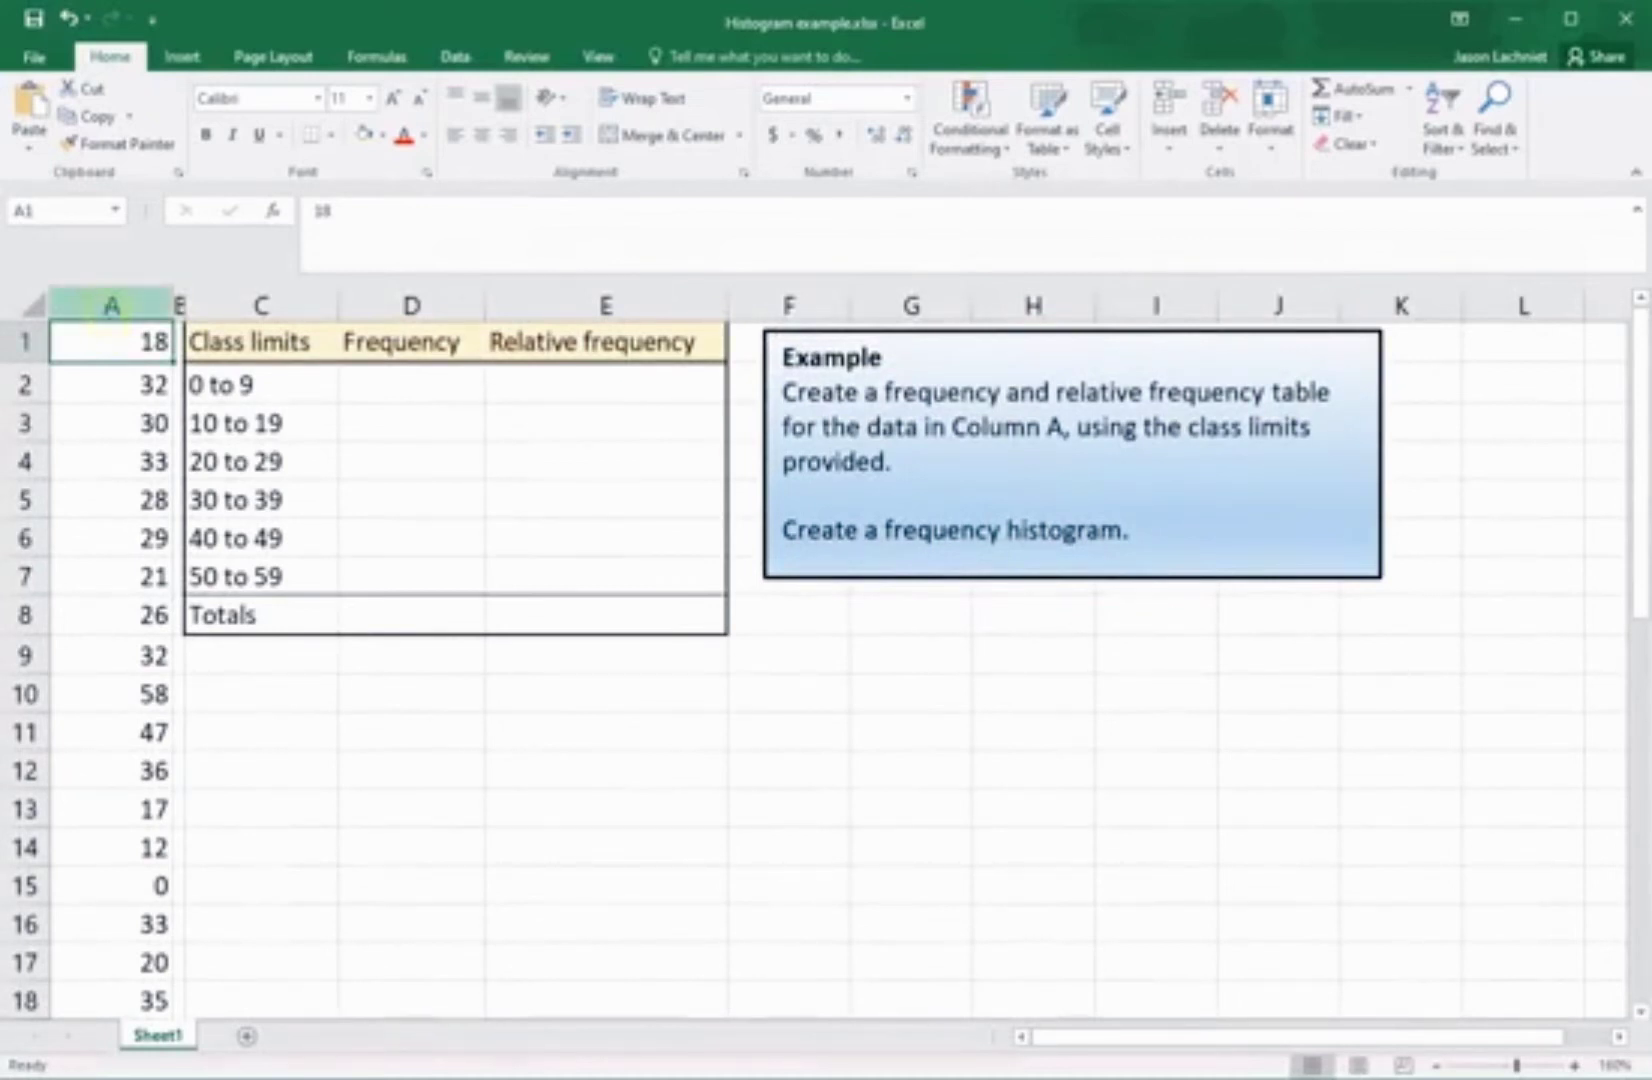
Sort column A by values from smallest to largest
left_click(108, 306)
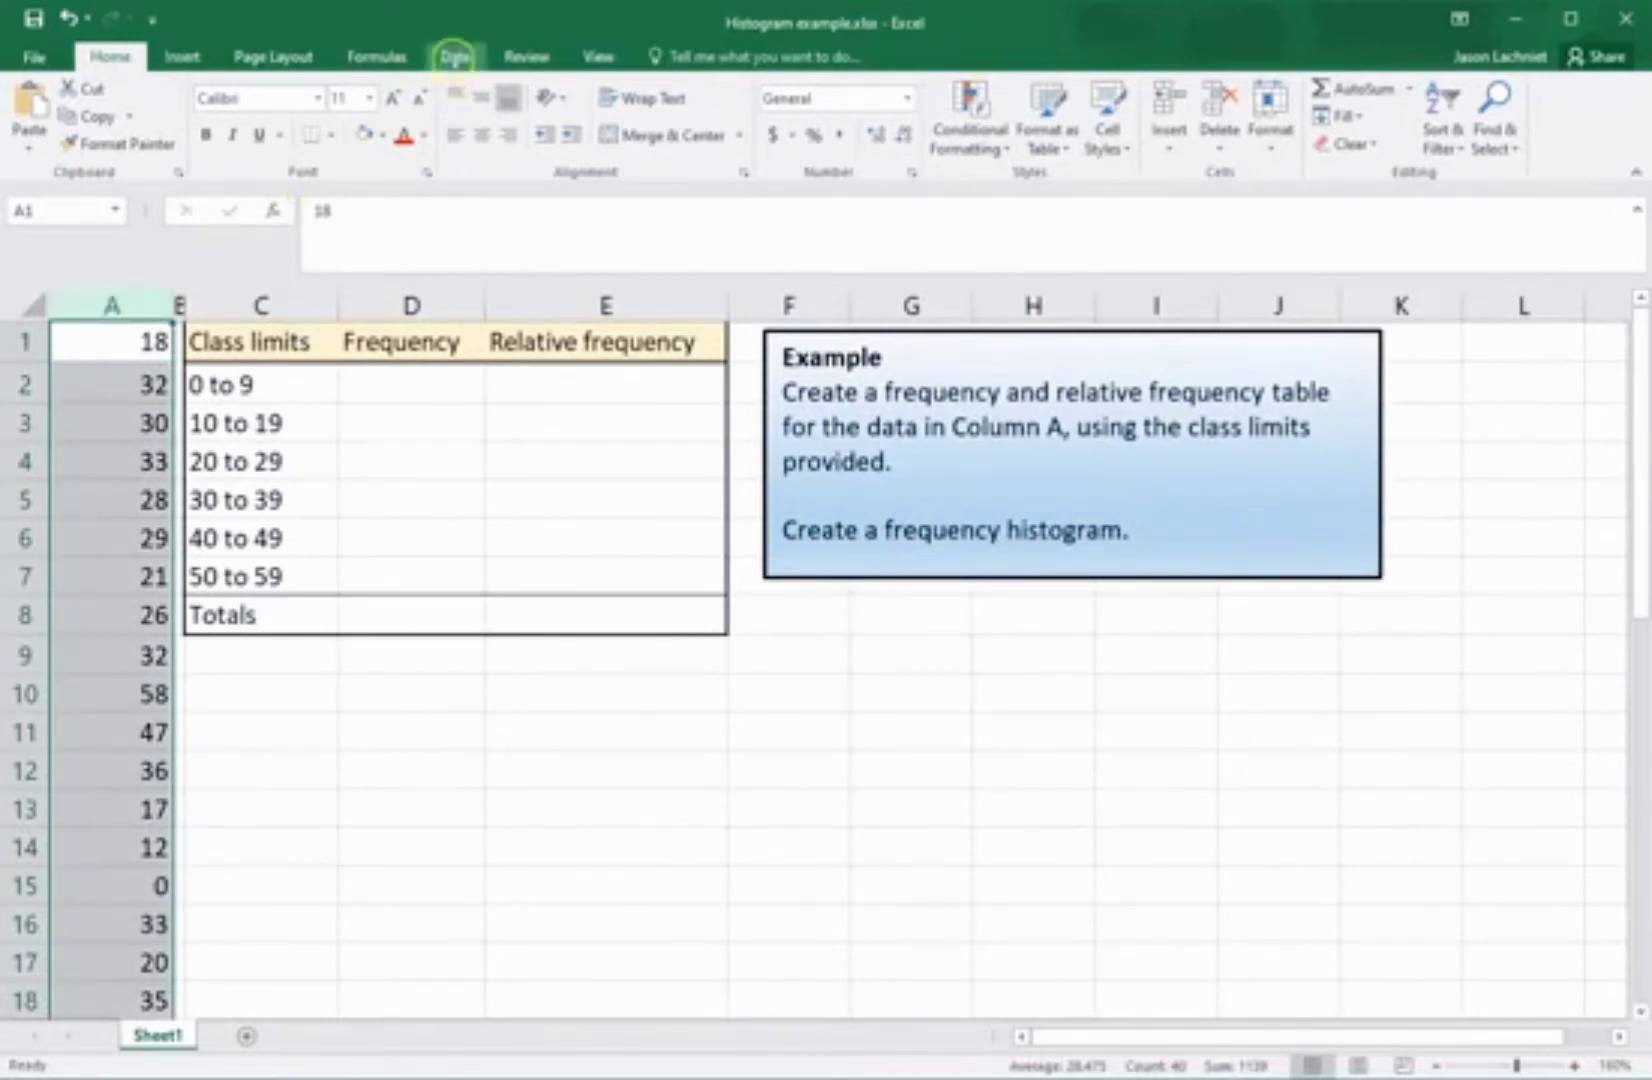
left_click(455, 56)
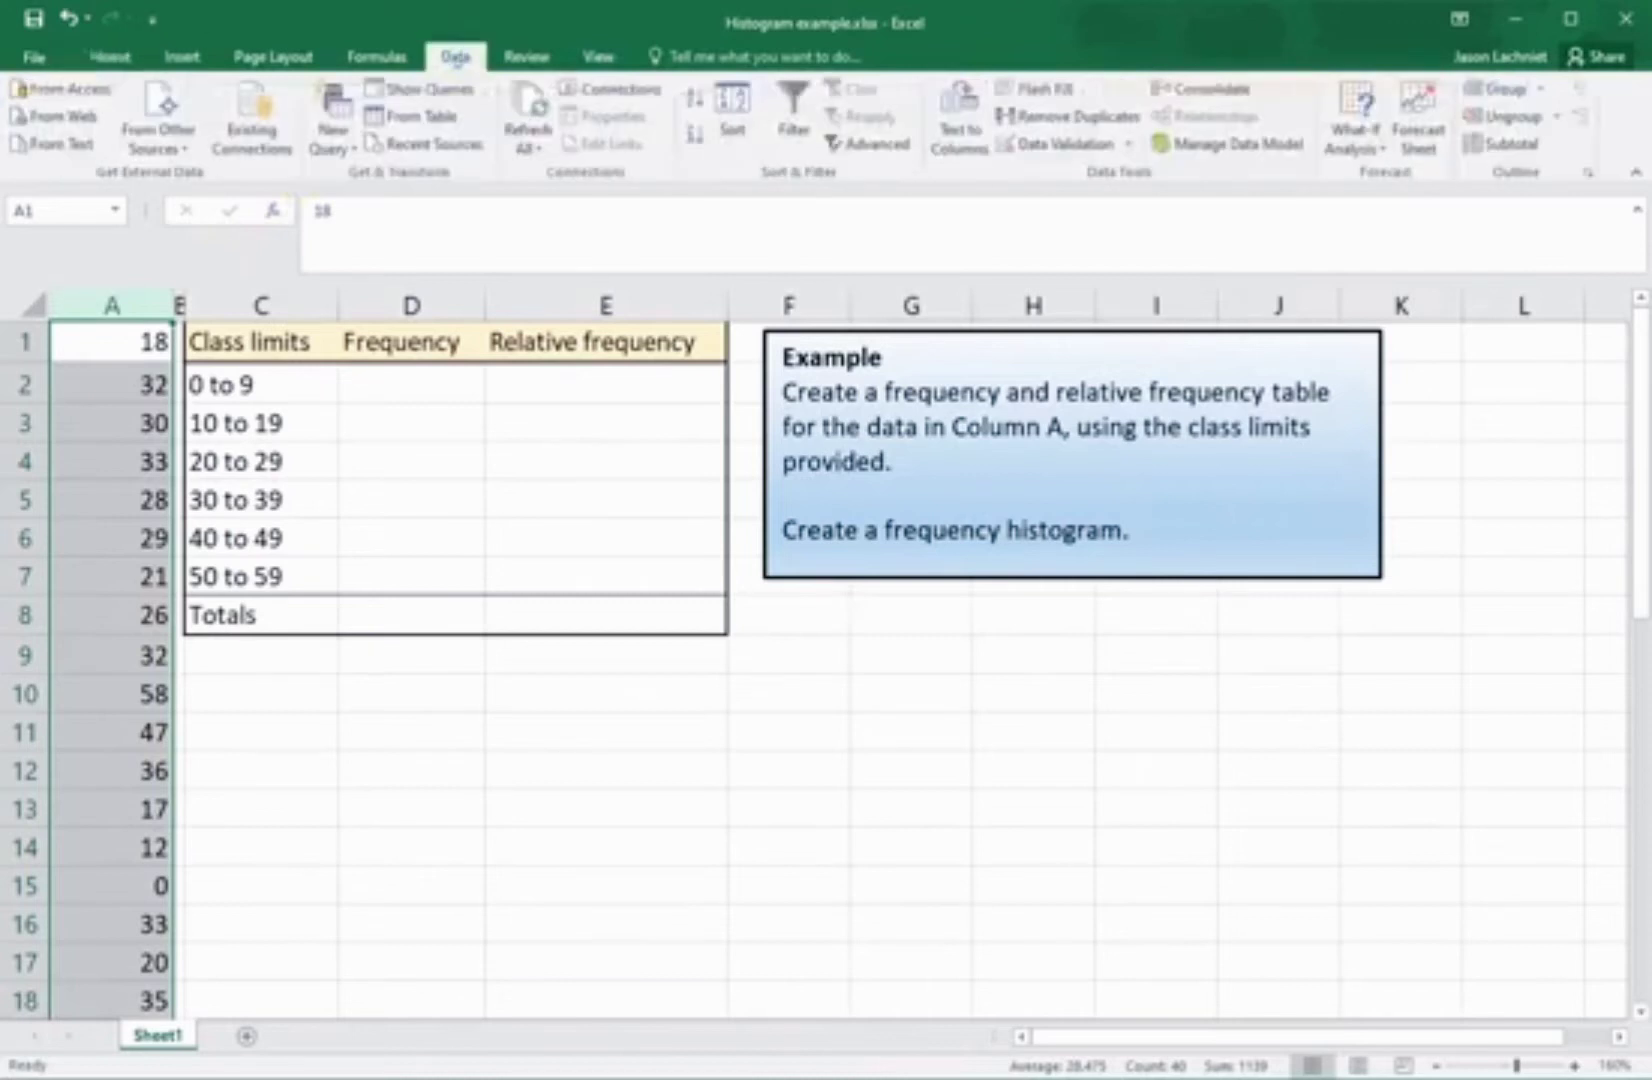
left_click(732, 115)
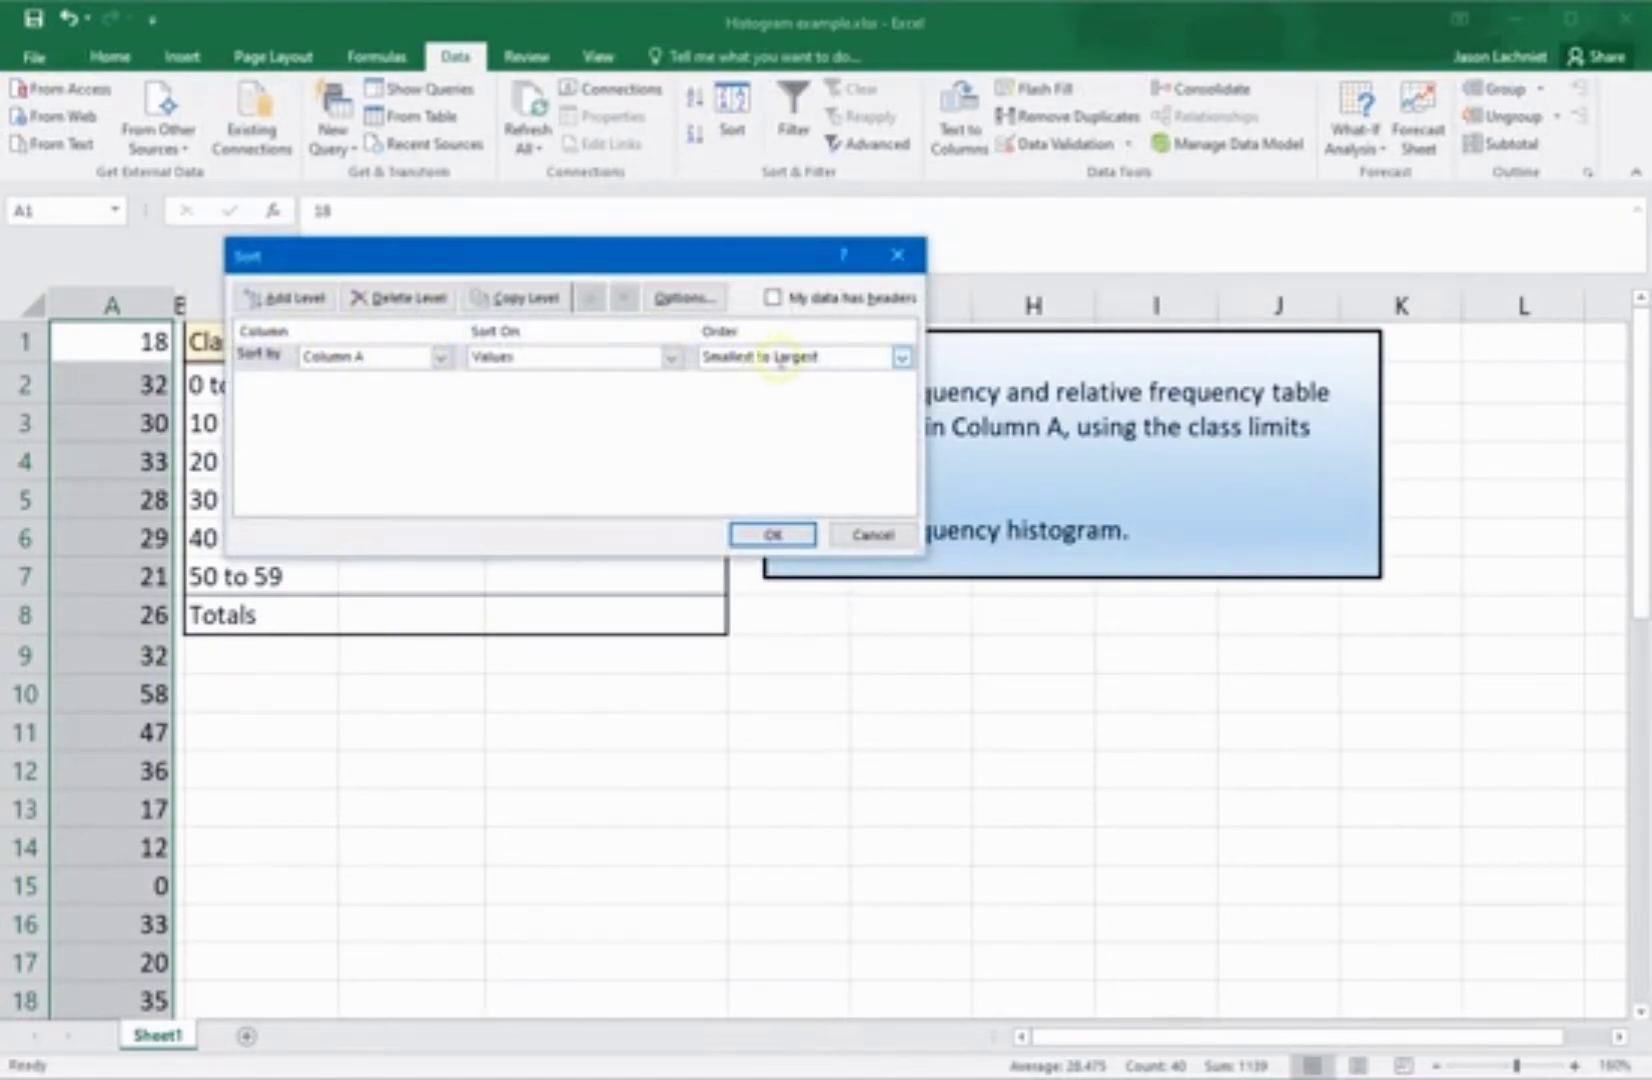
left_click(772, 535)
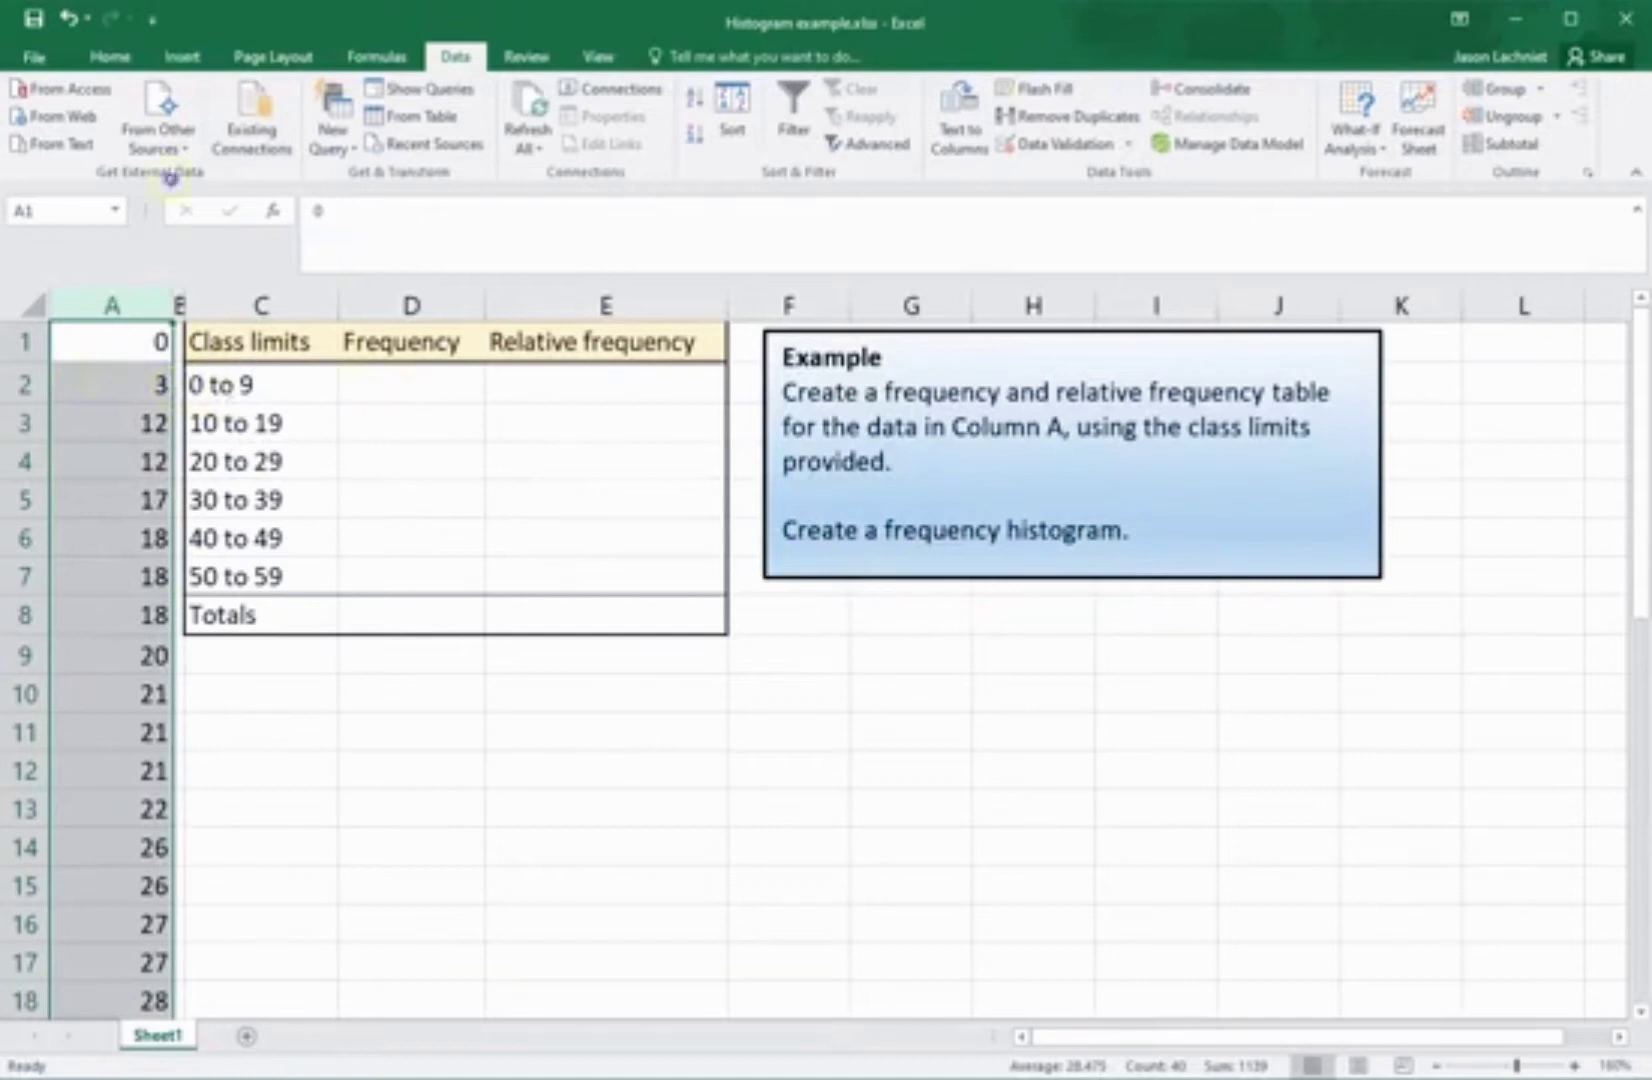
Enter =COUNT(A1:A2) in D2 as the frequency of the 0 to 9 class
left_click(396, 386)
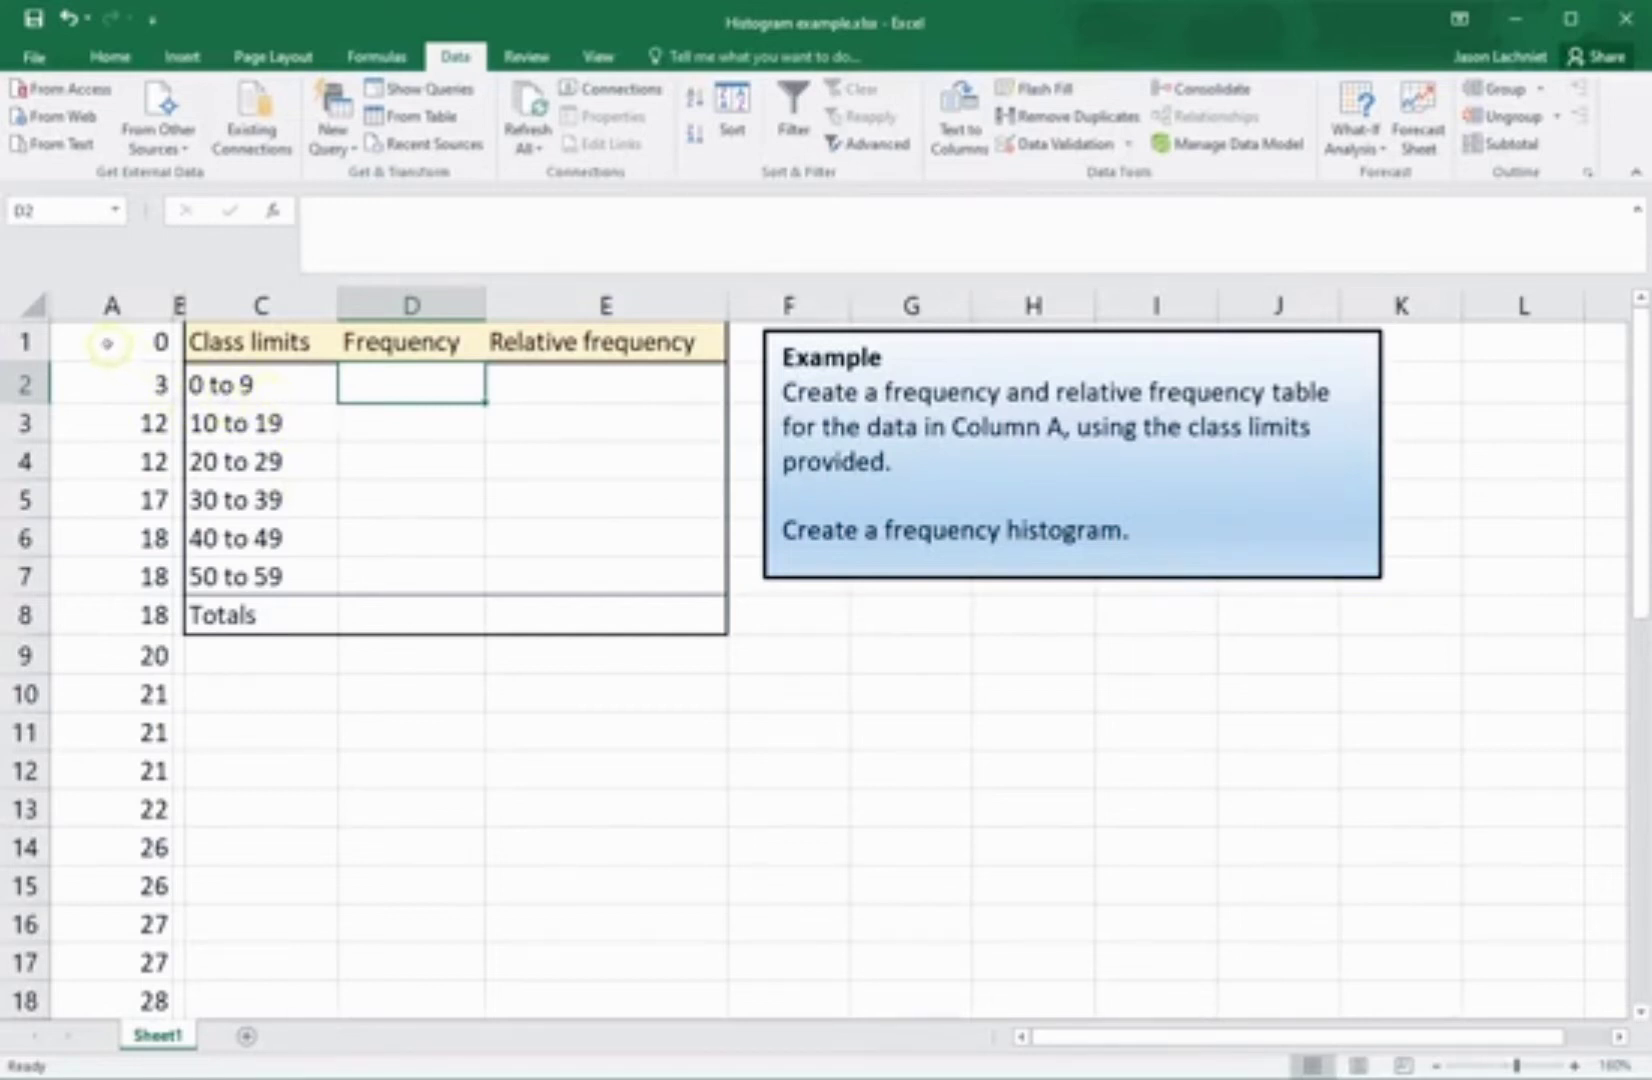
left_click_drag(108, 341, 116, 380)
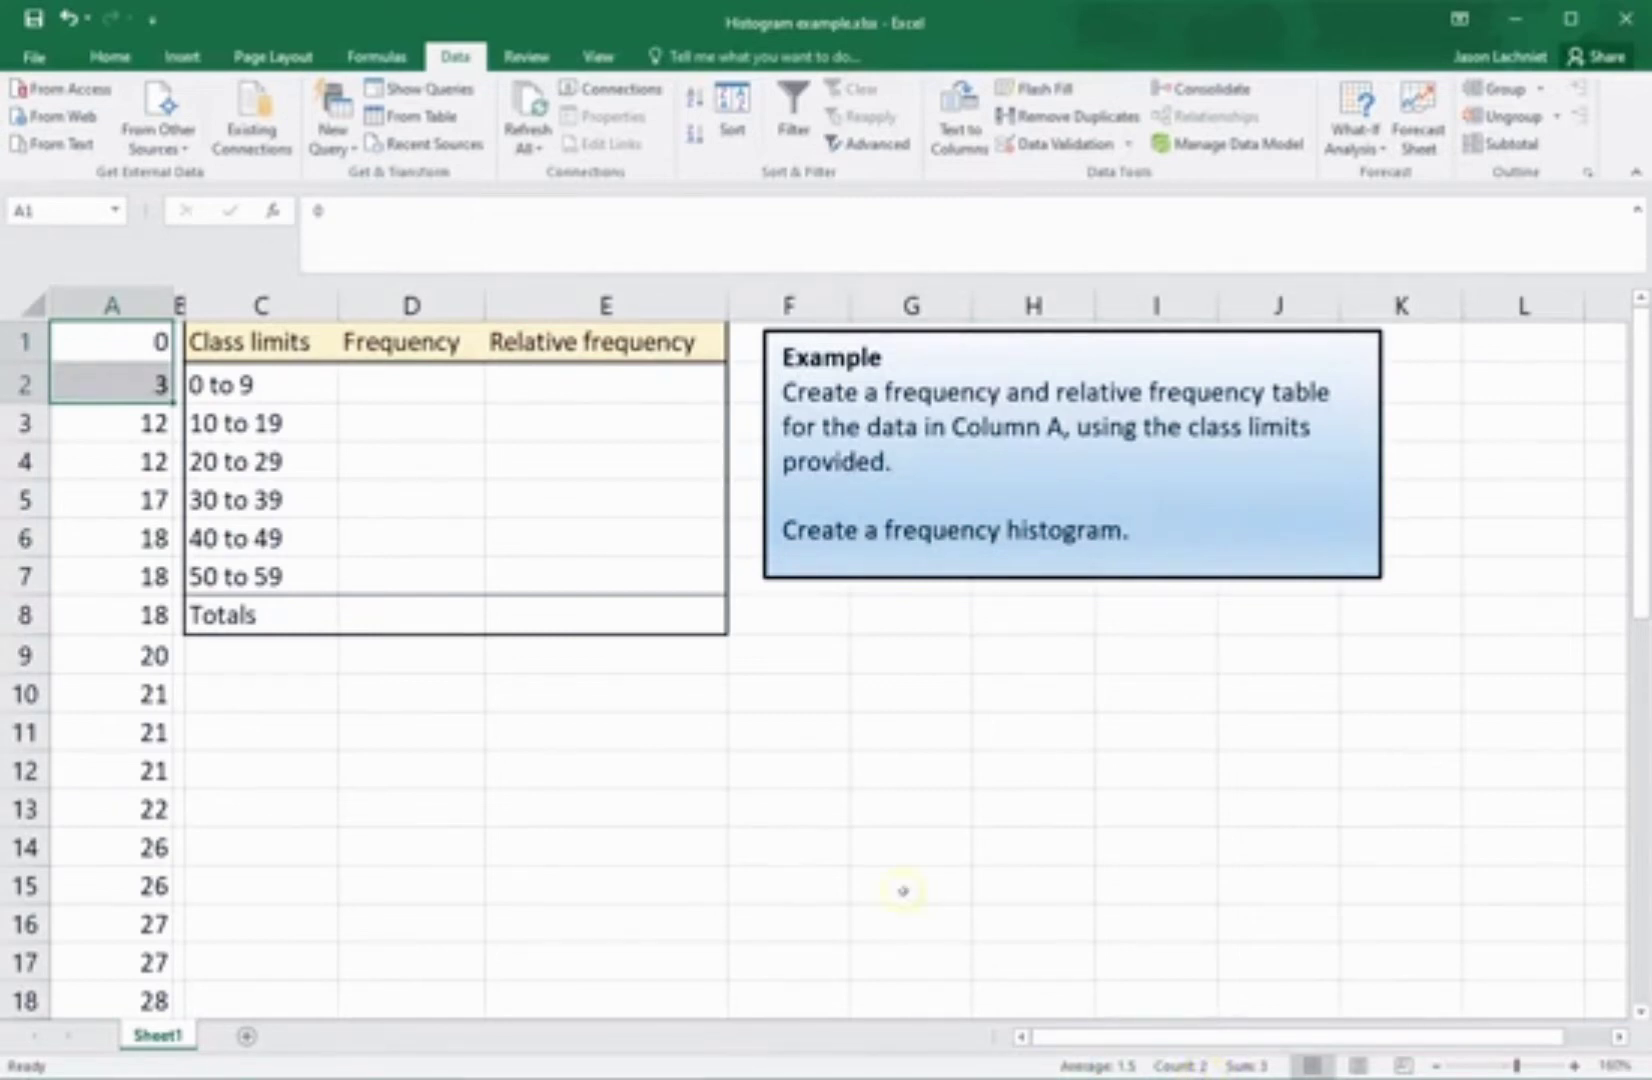
left_click(412, 388)
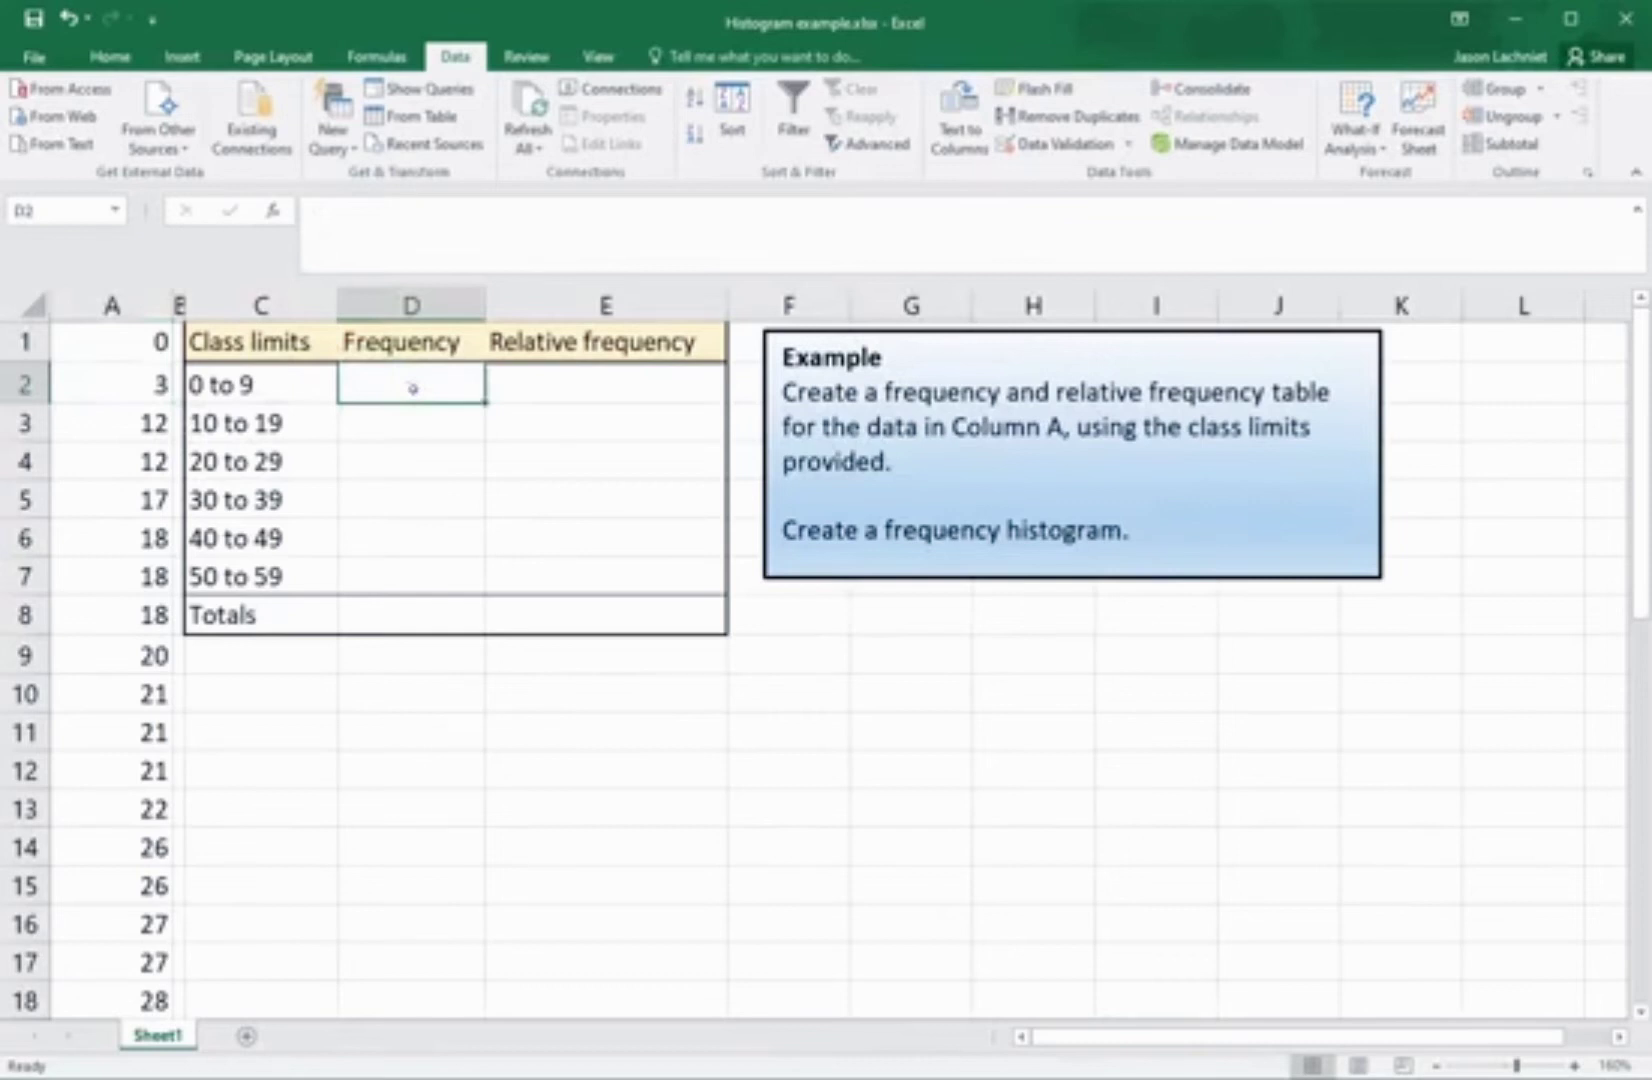
type("=cou")
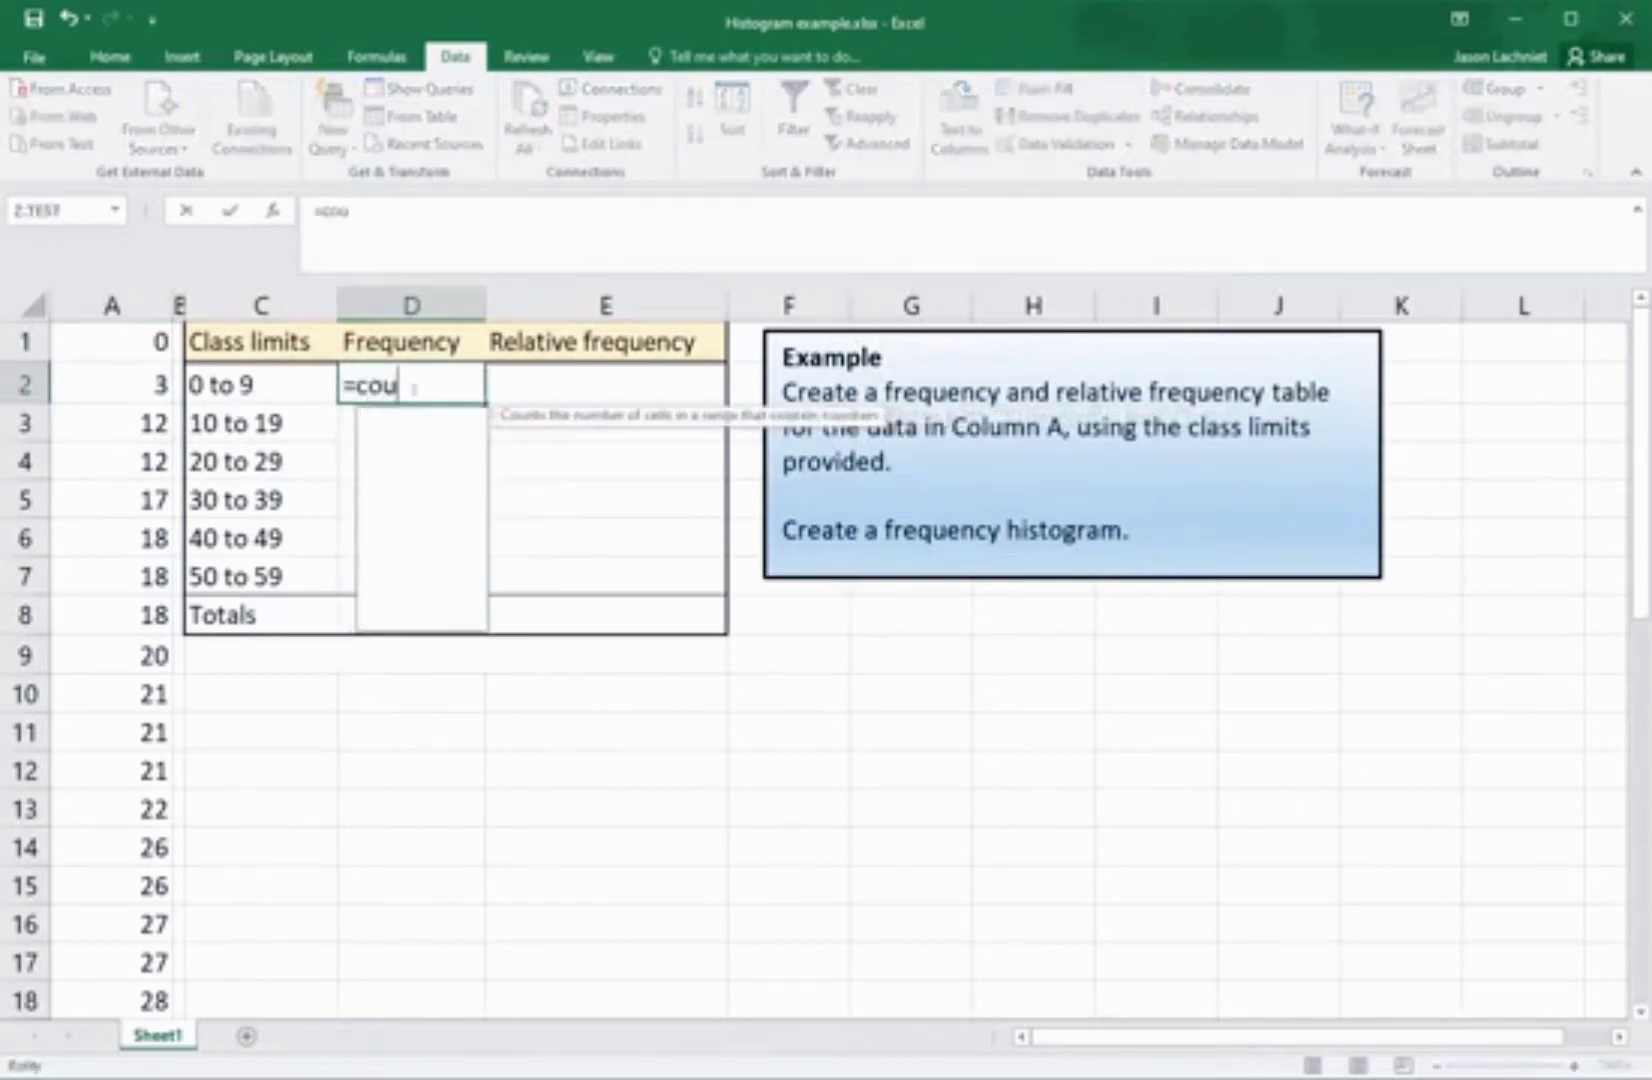
type("nt")
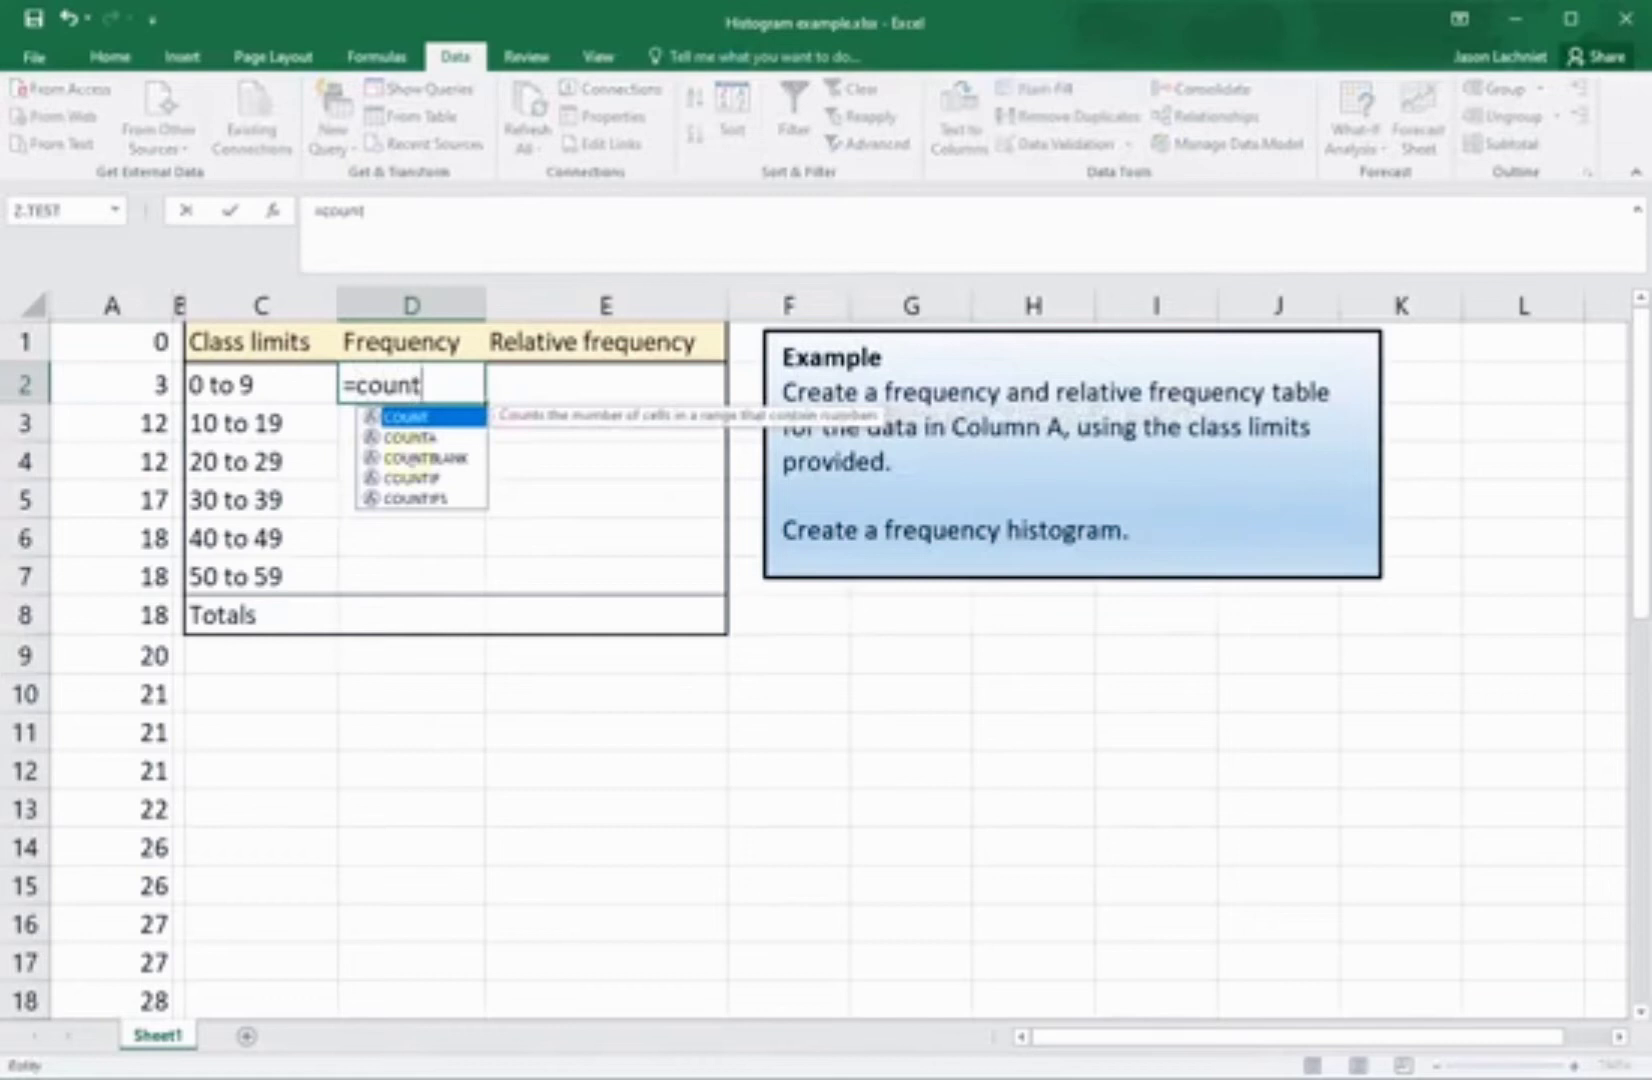
type("(")
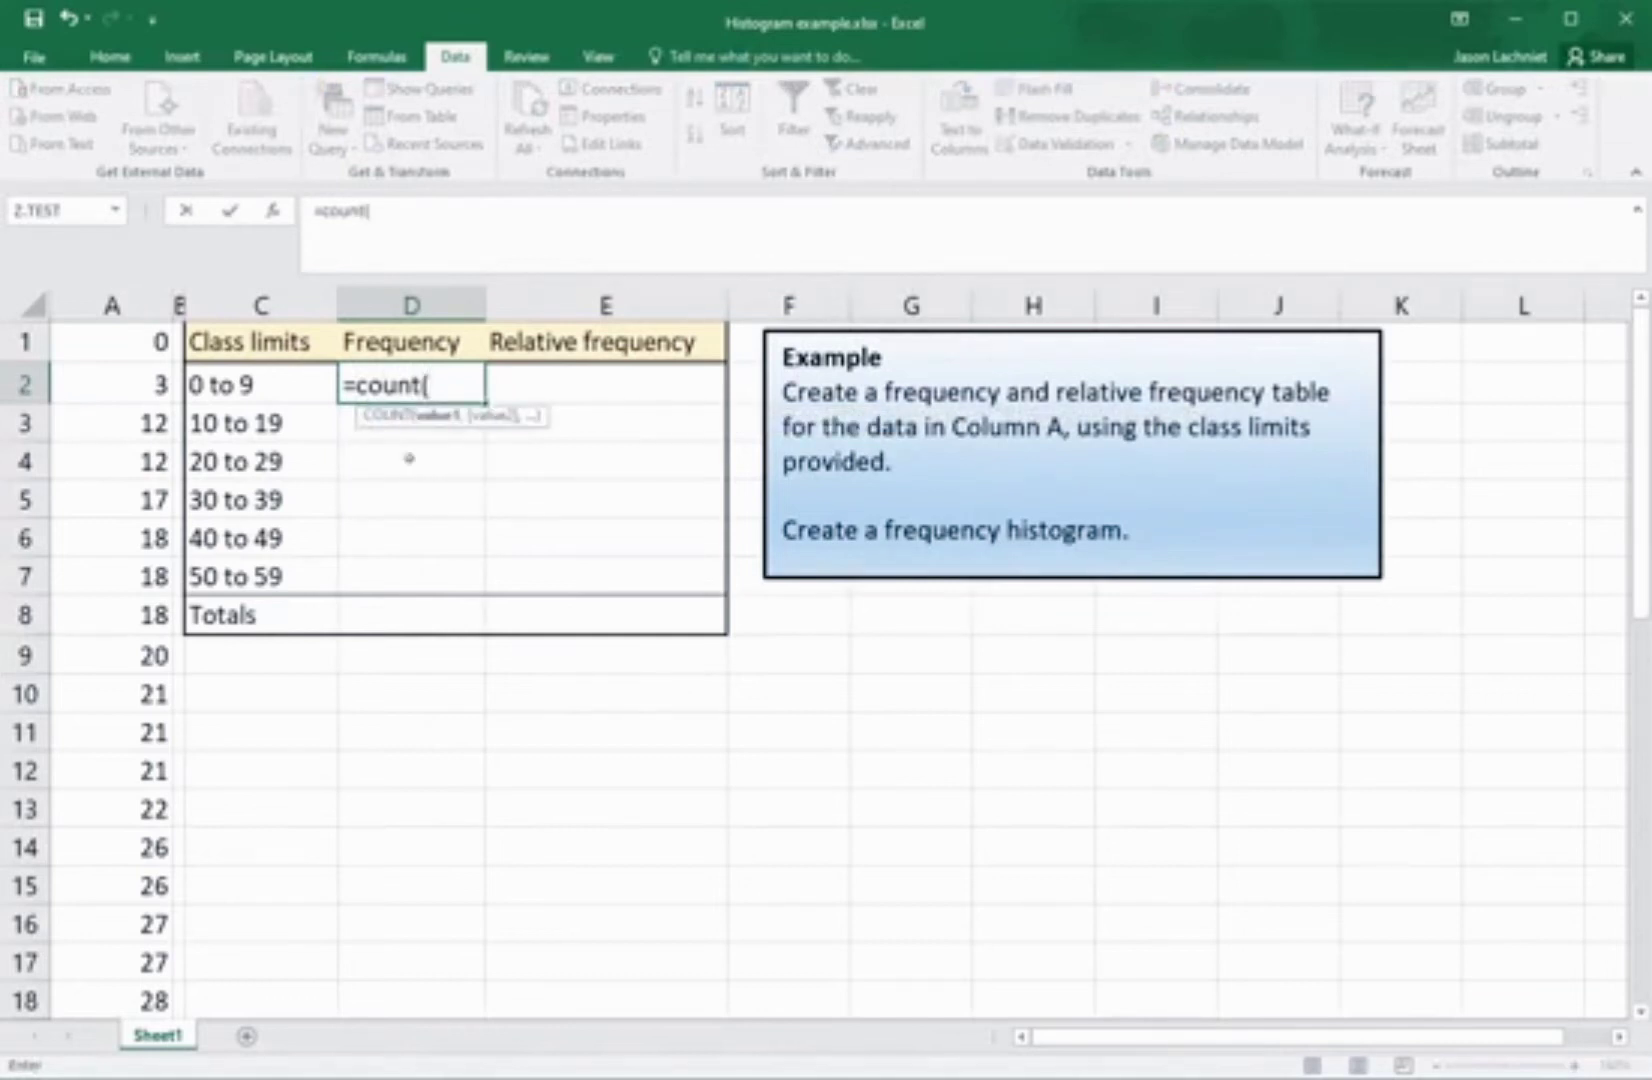
left_click_drag(124, 341, 124, 379)
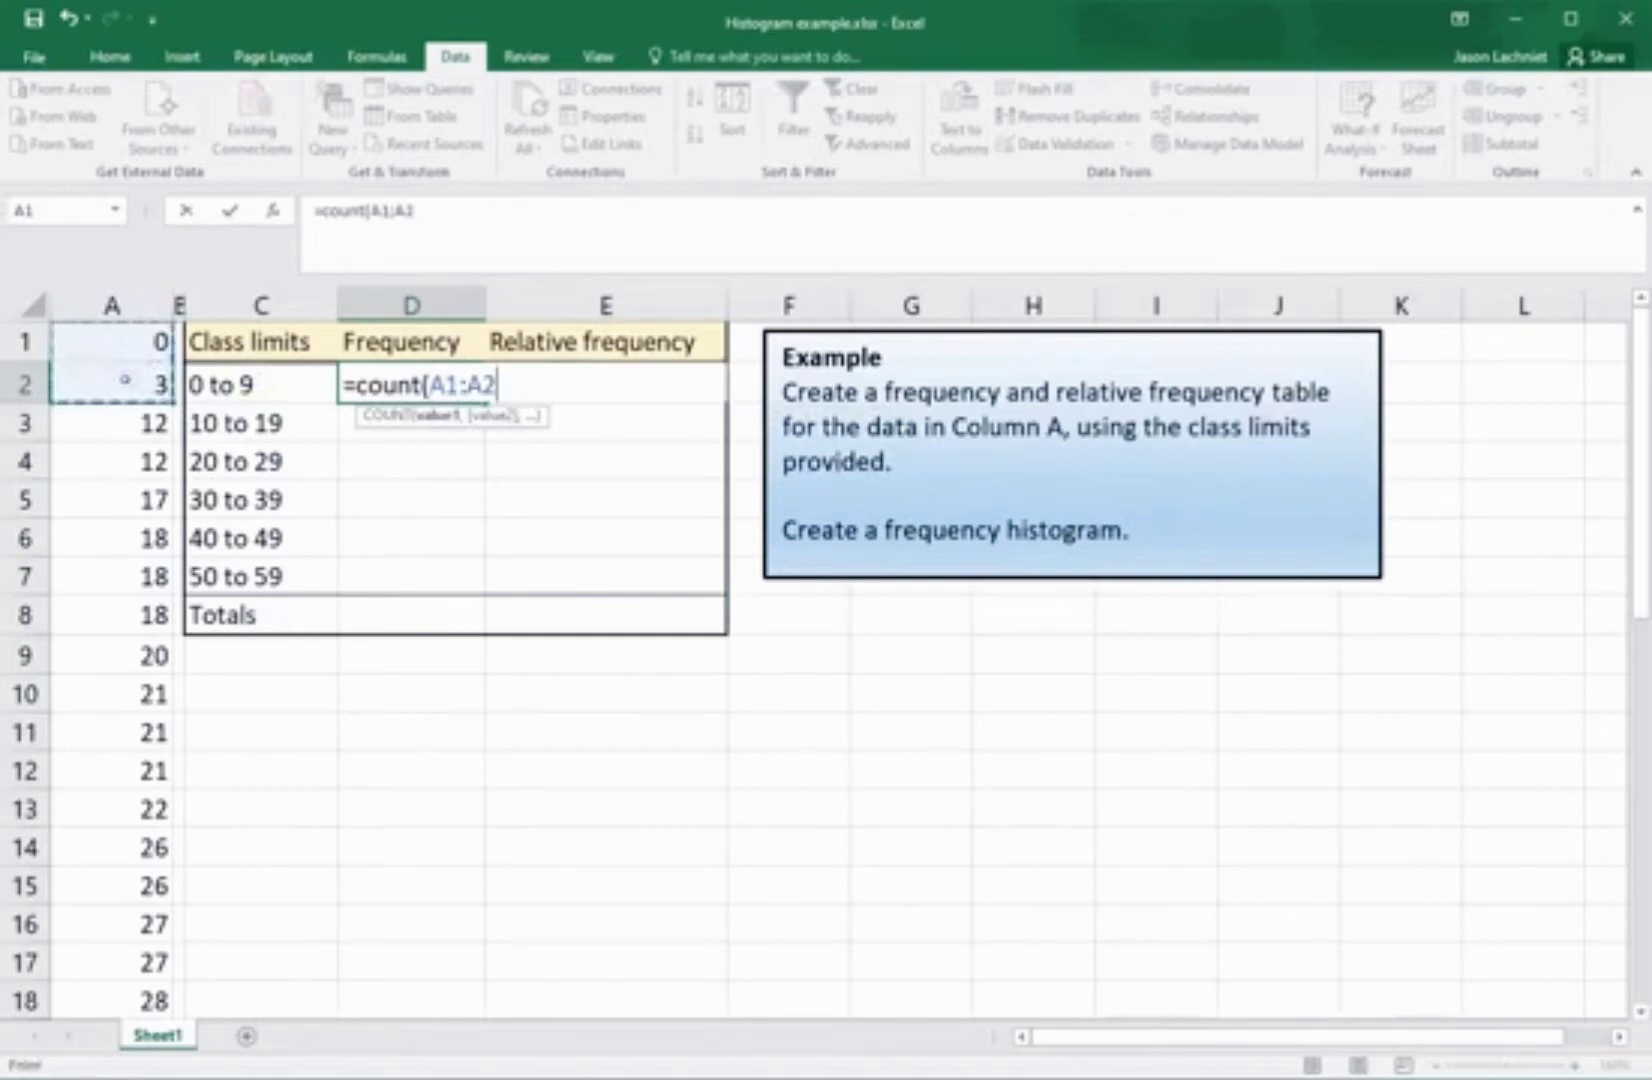
type(")")
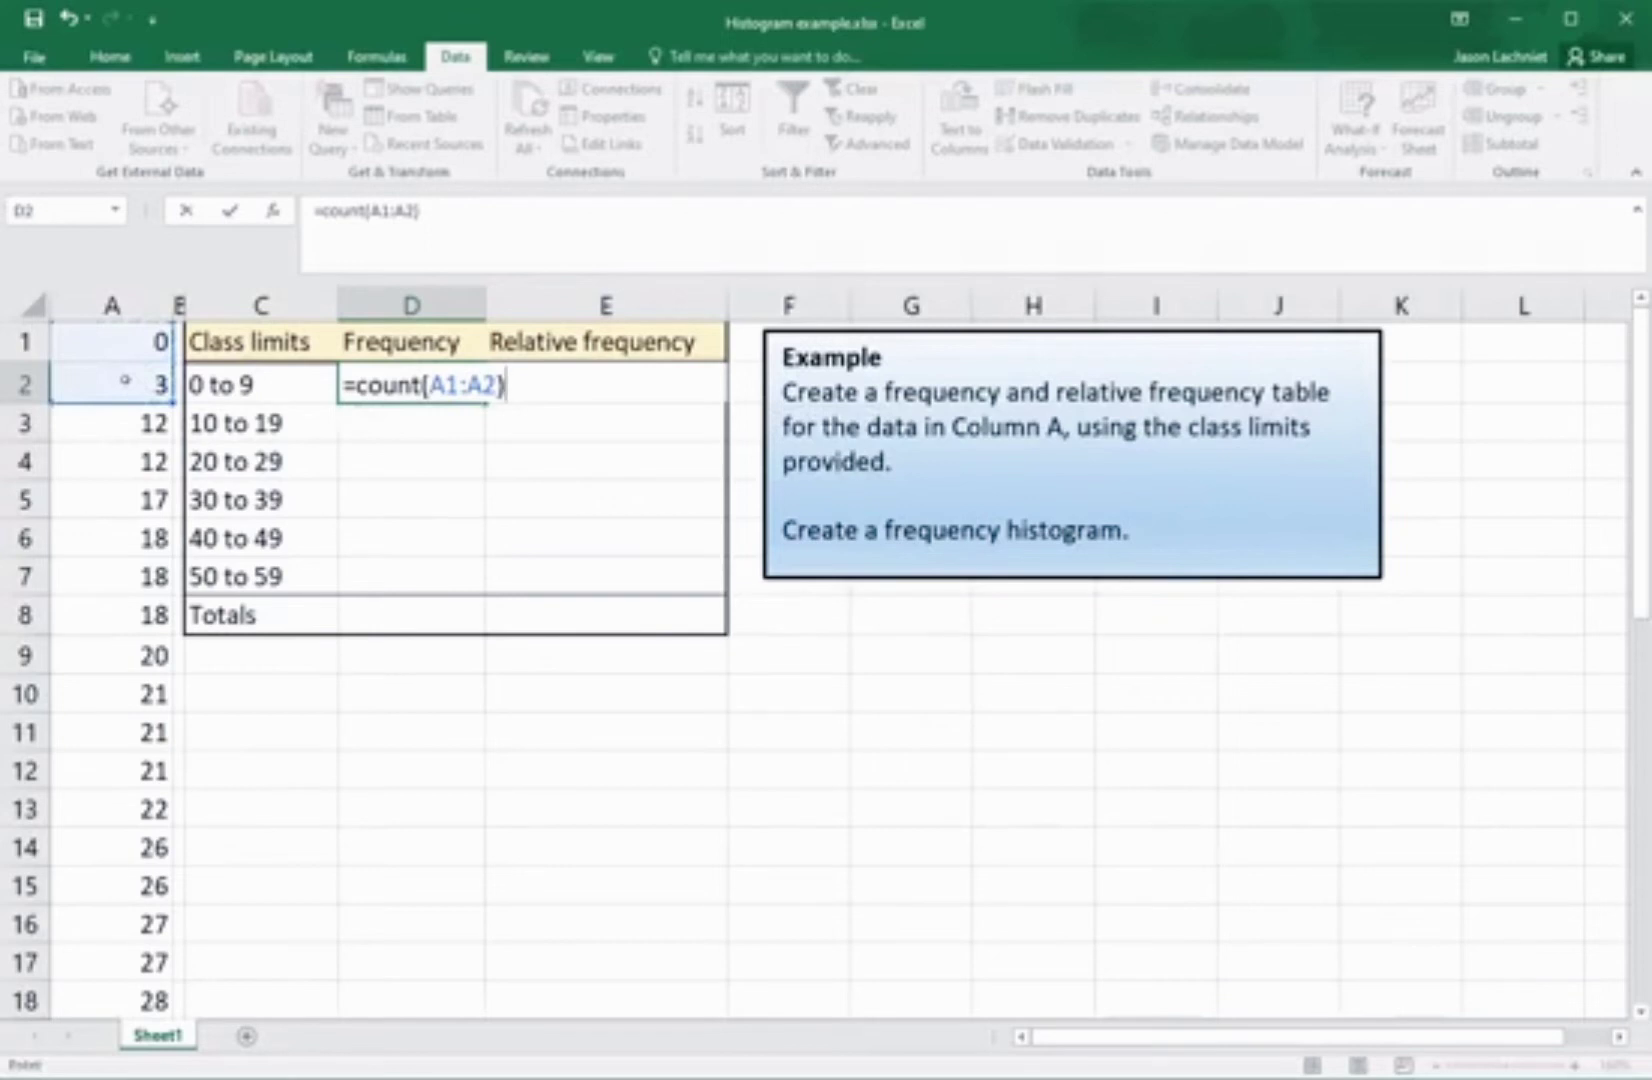
key("Return")
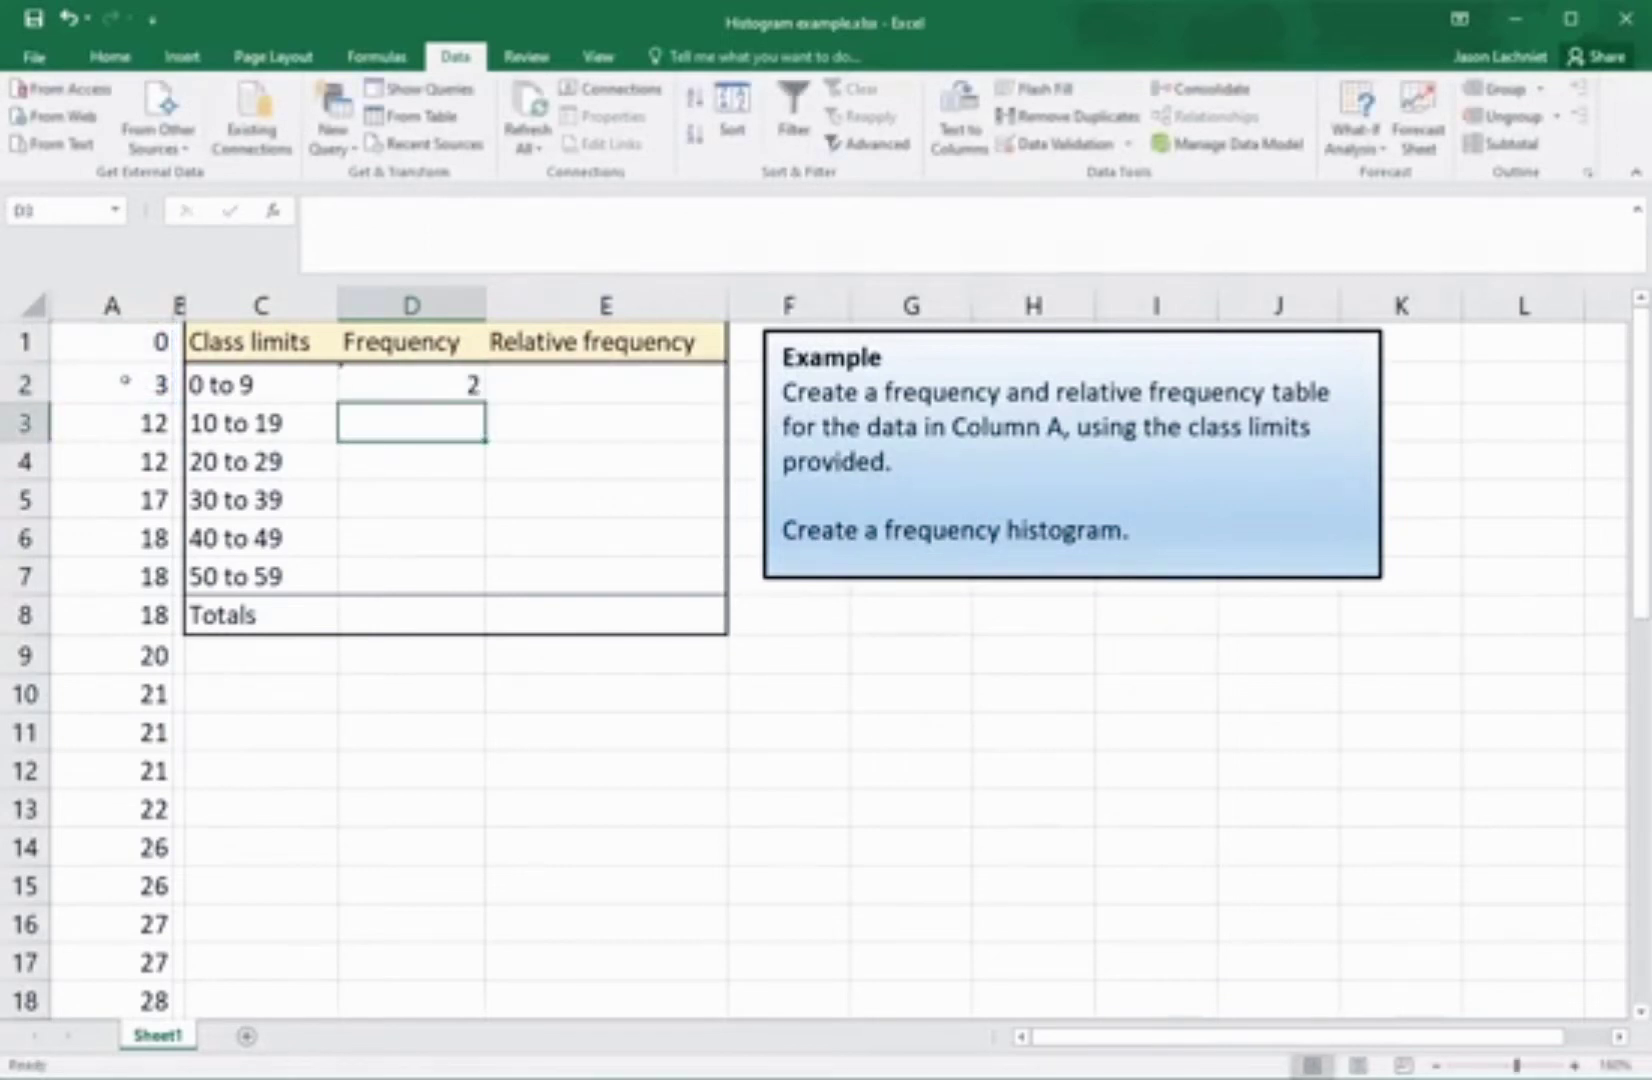
Enter =COUNT(A3:A8) in D3 as the frequency of the 10 to 19 class
type("=count")
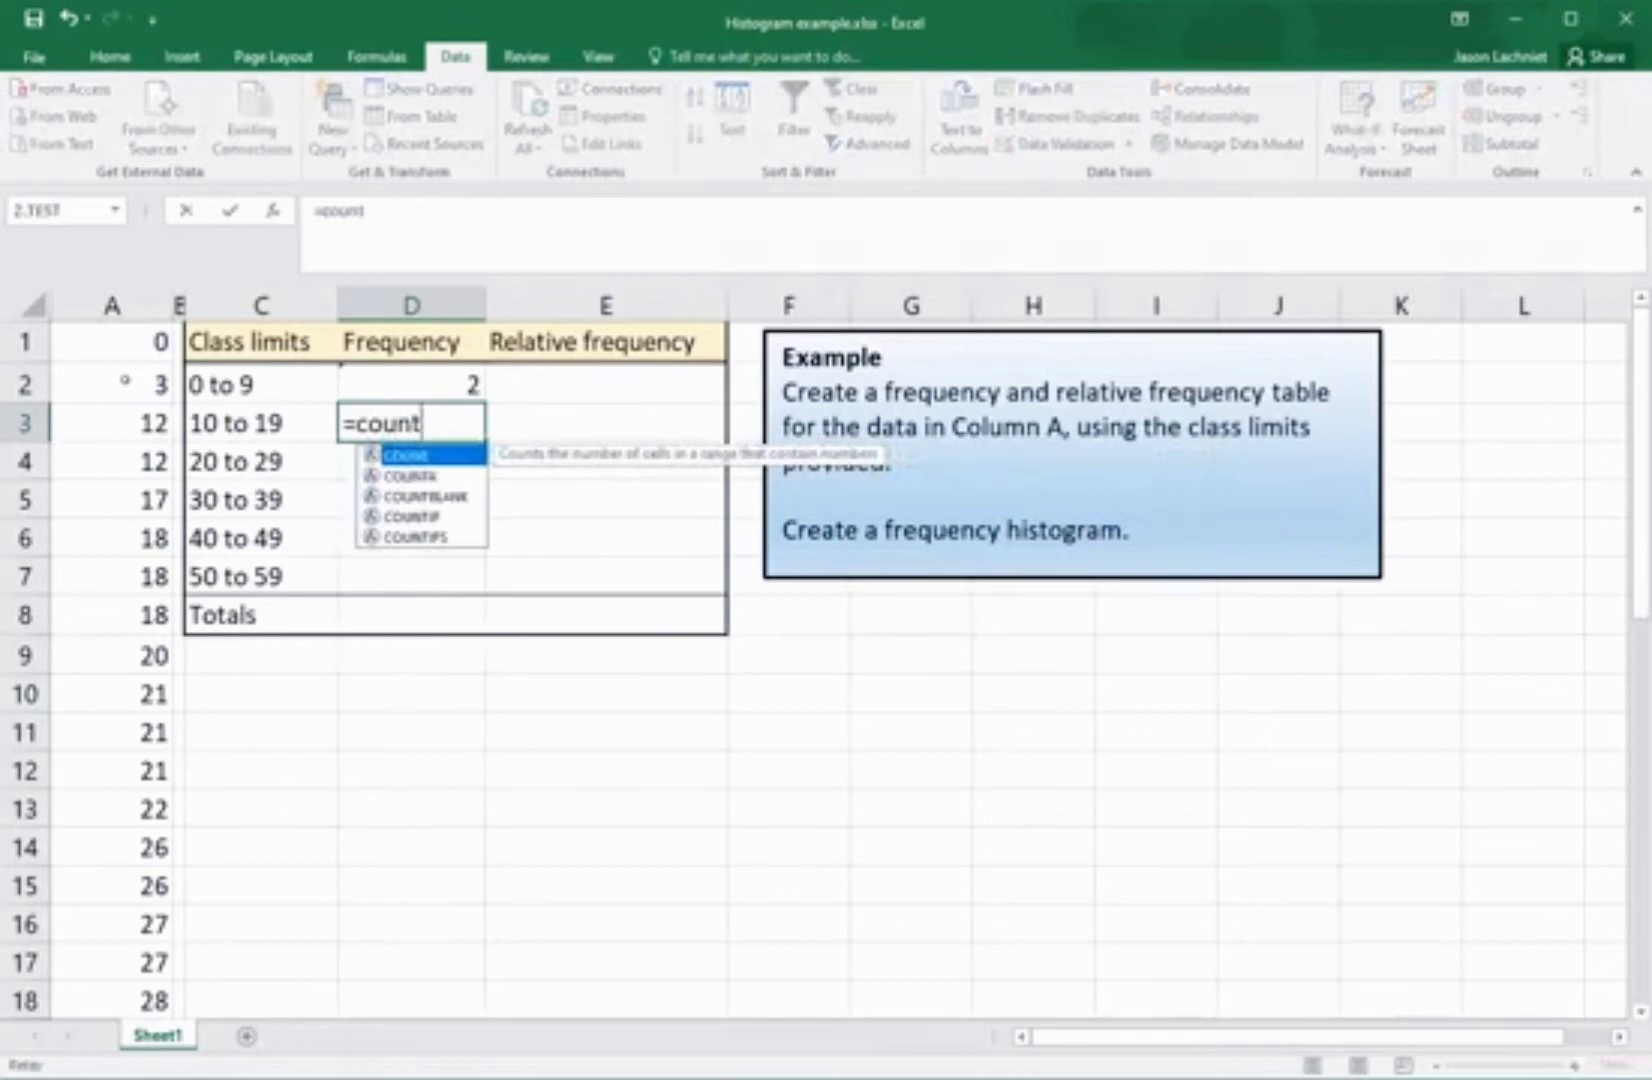
type("(")
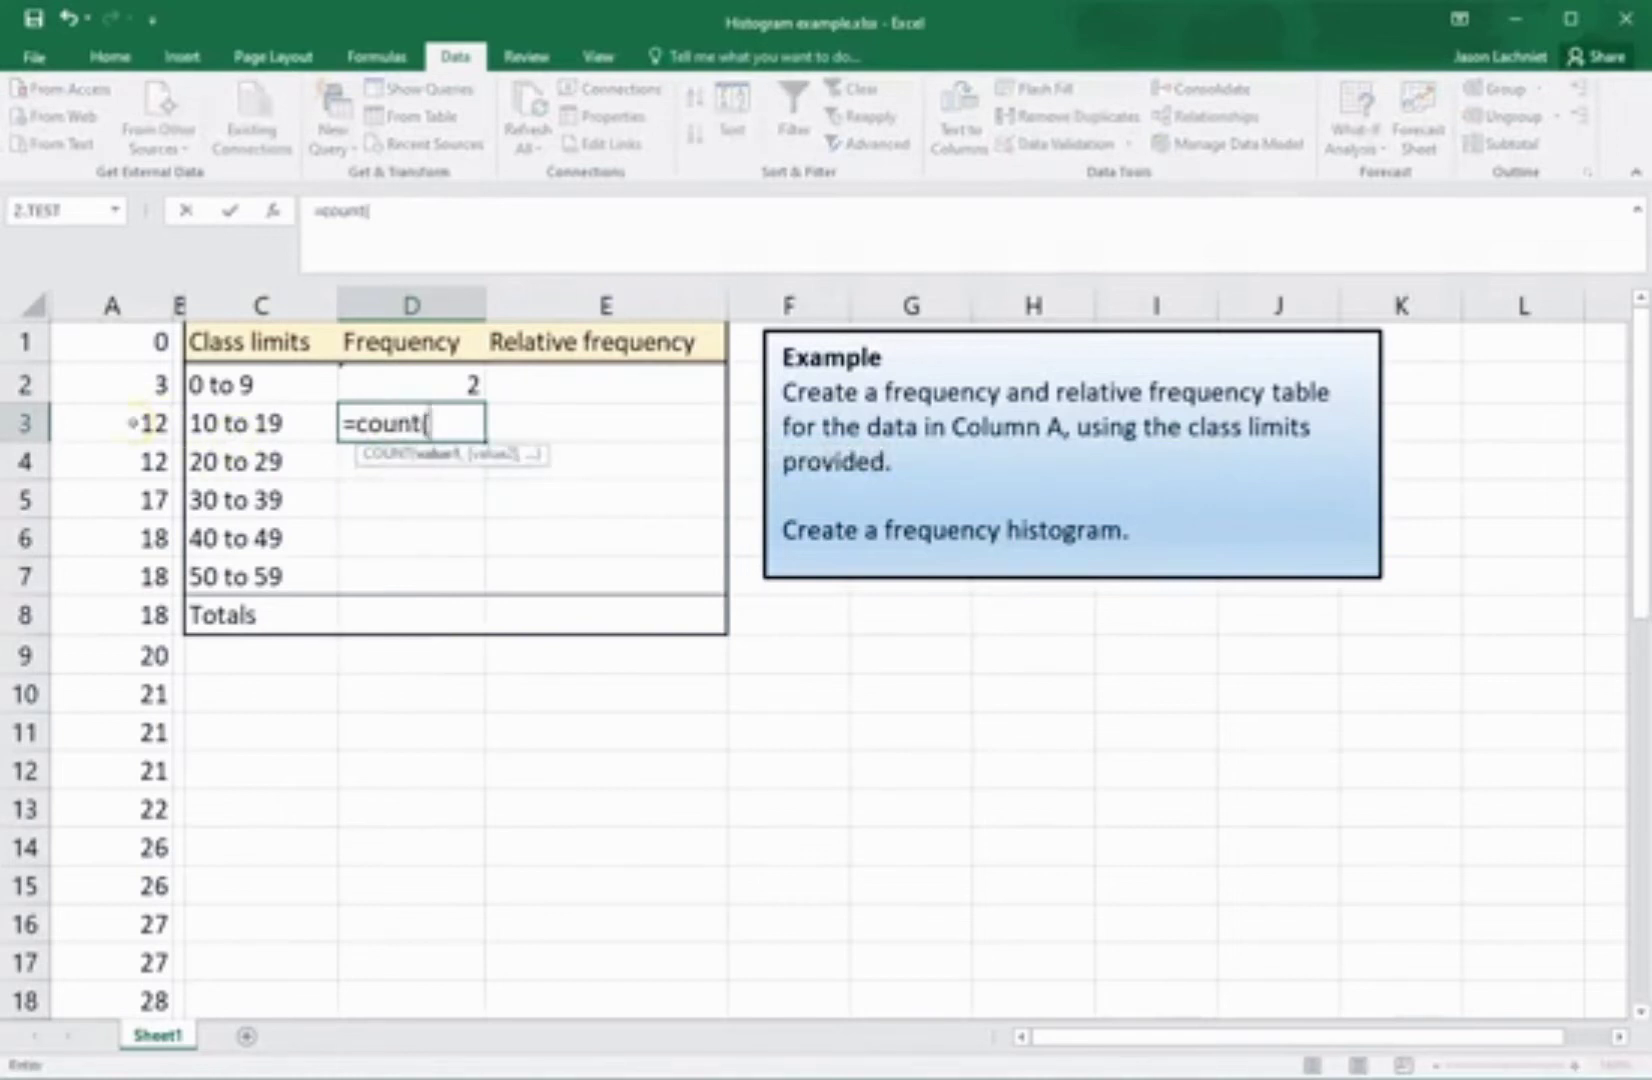
left_click_drag(125, 423, 129, 609)
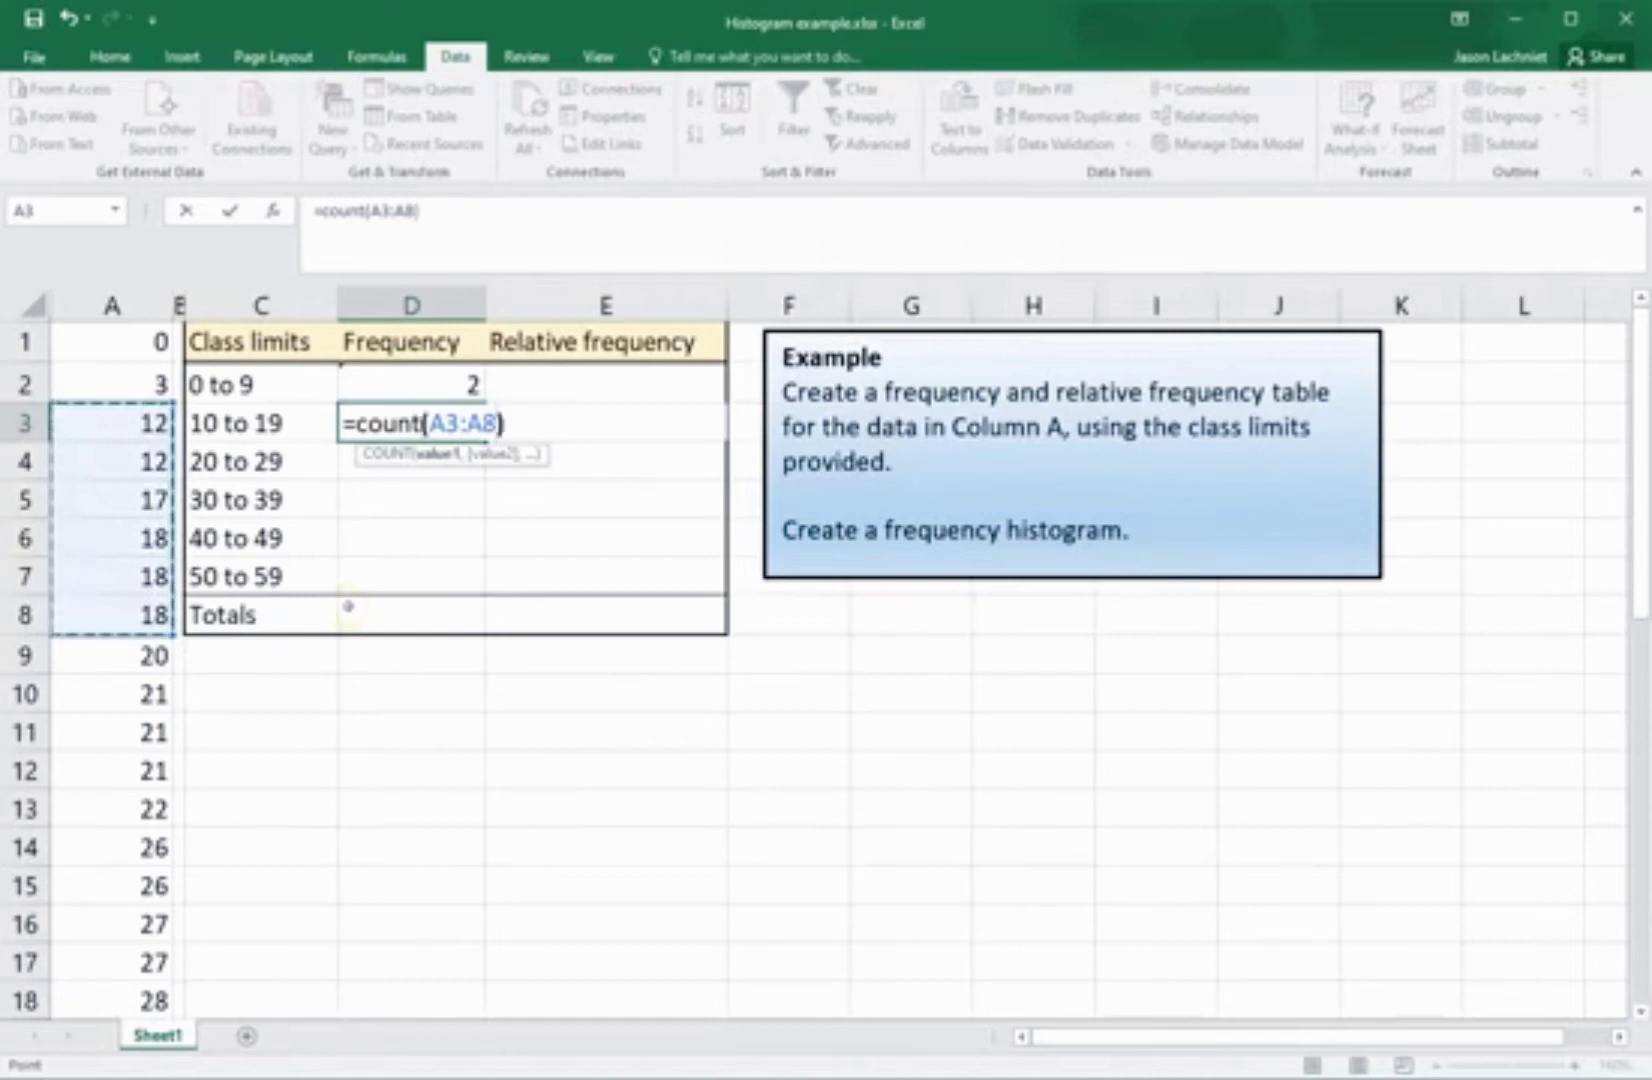
type(")")
key("Return")
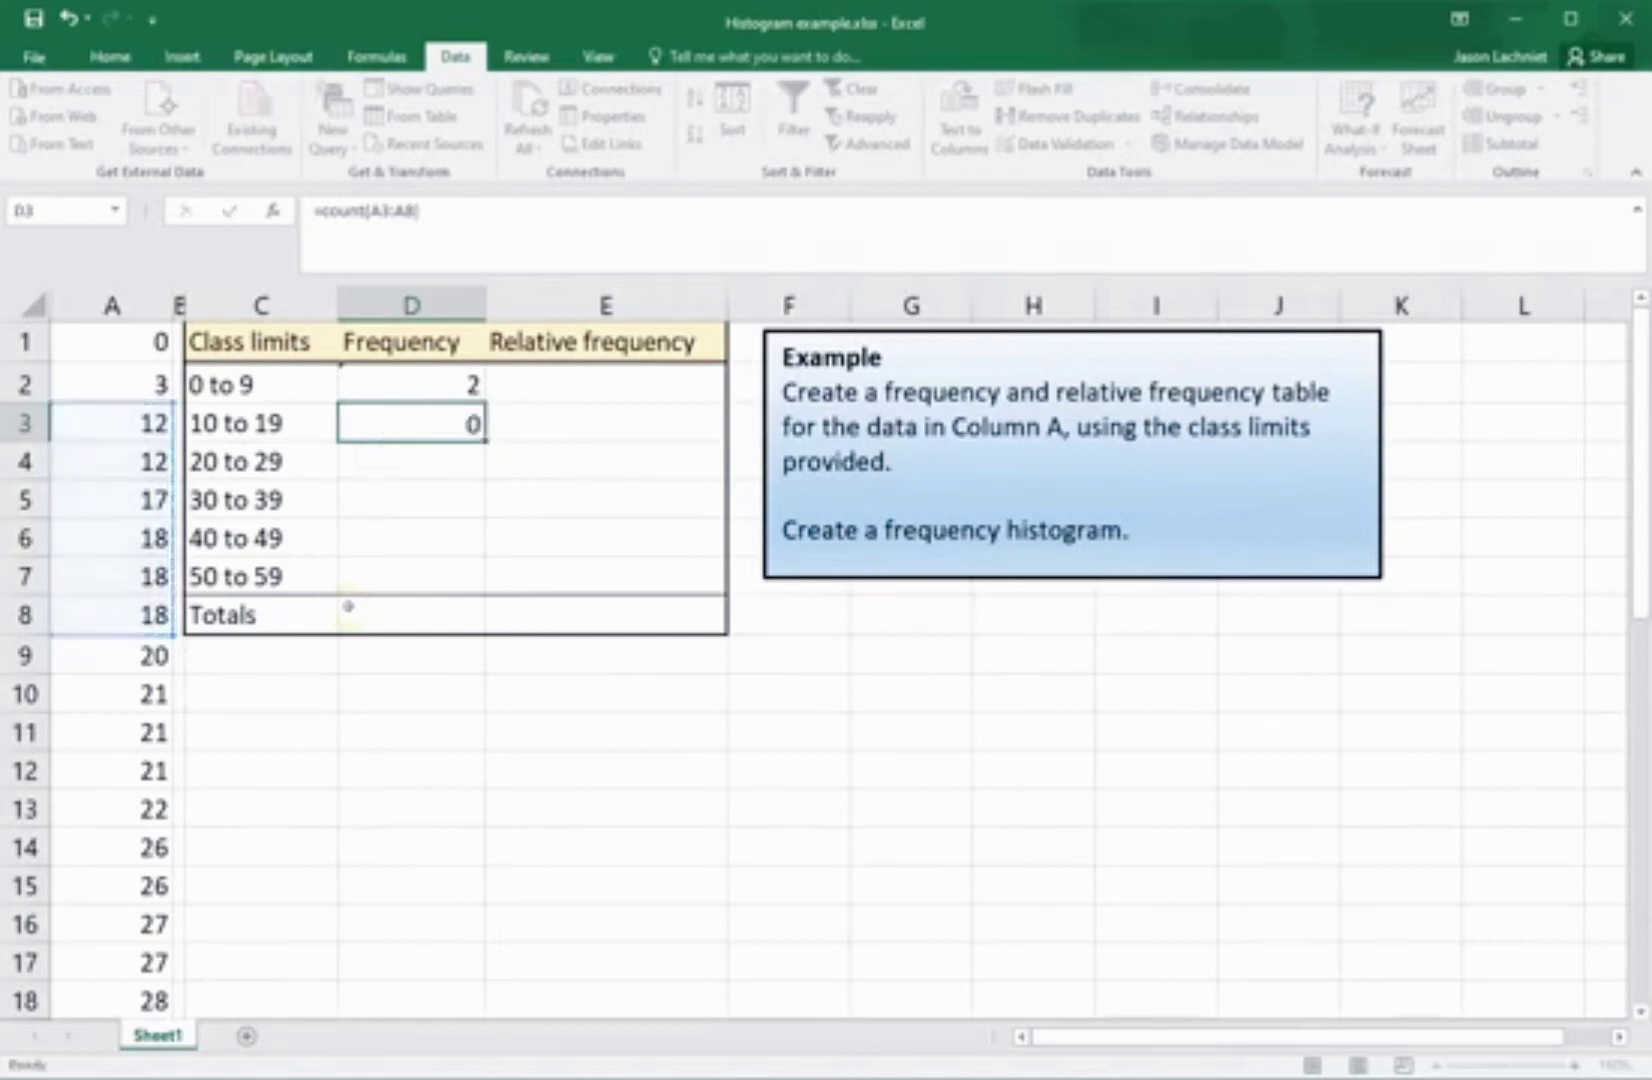
Enter =COUNT(A9:A20) in D4 as the frequency of the 20 to 29 class
type("=")
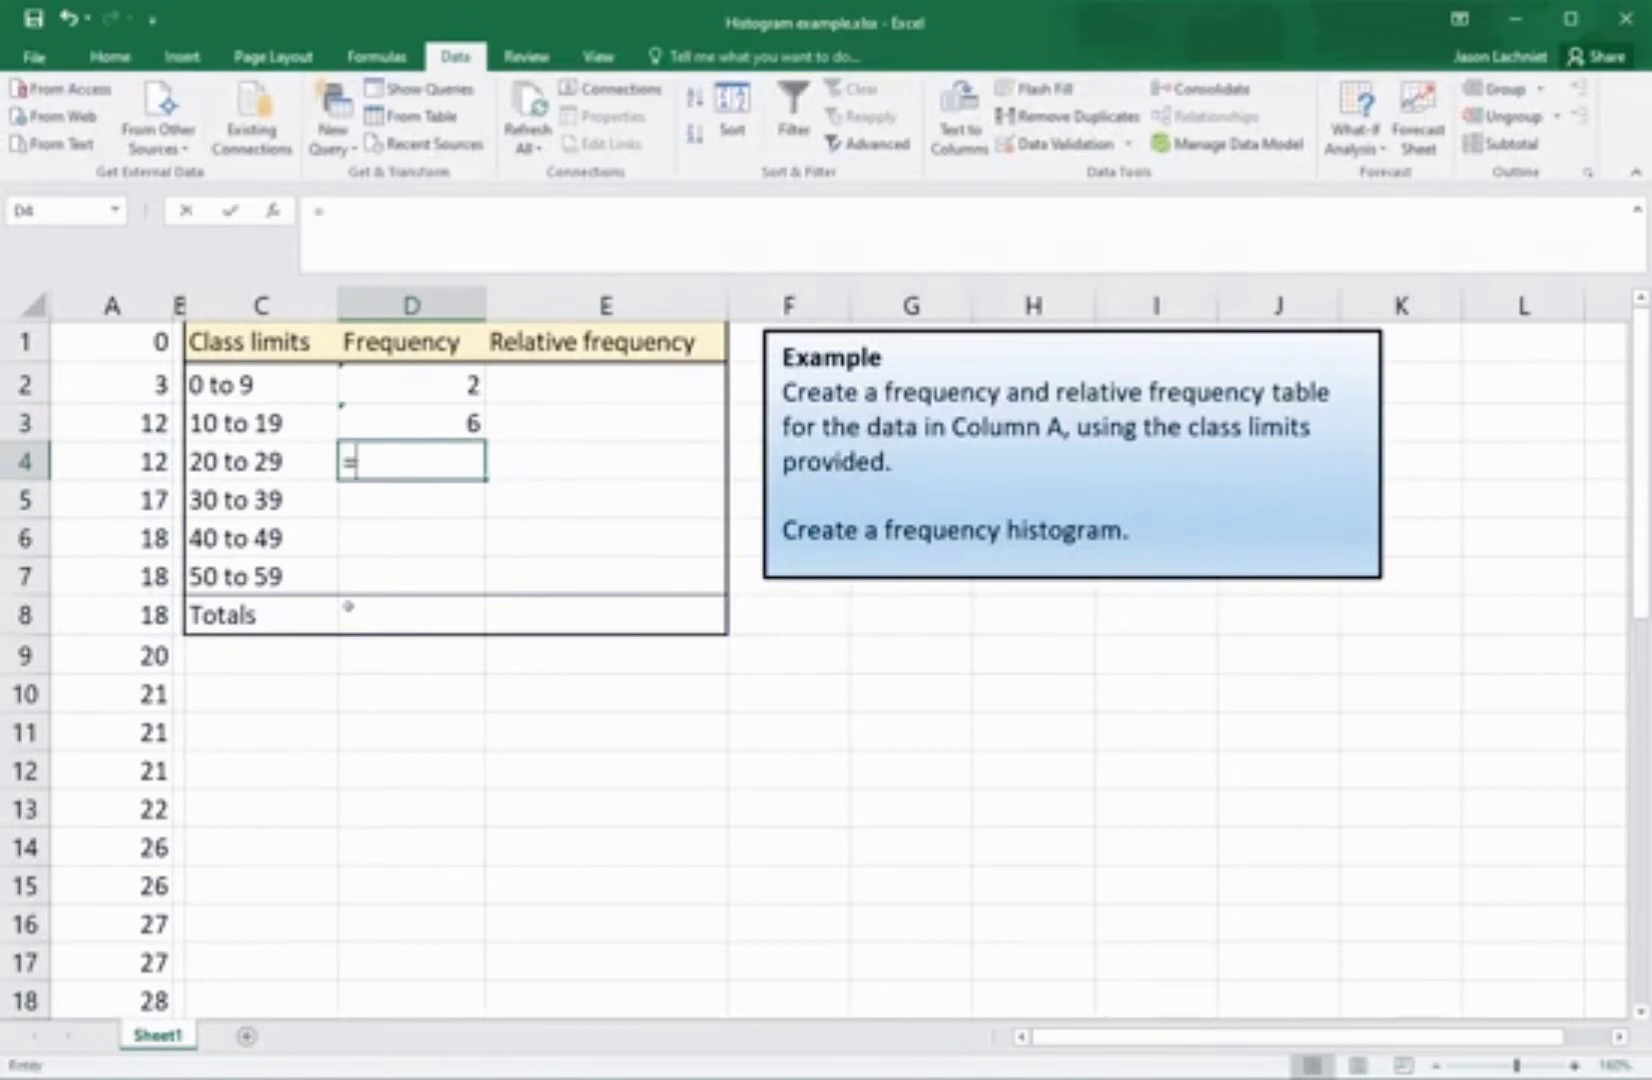
type("count(")
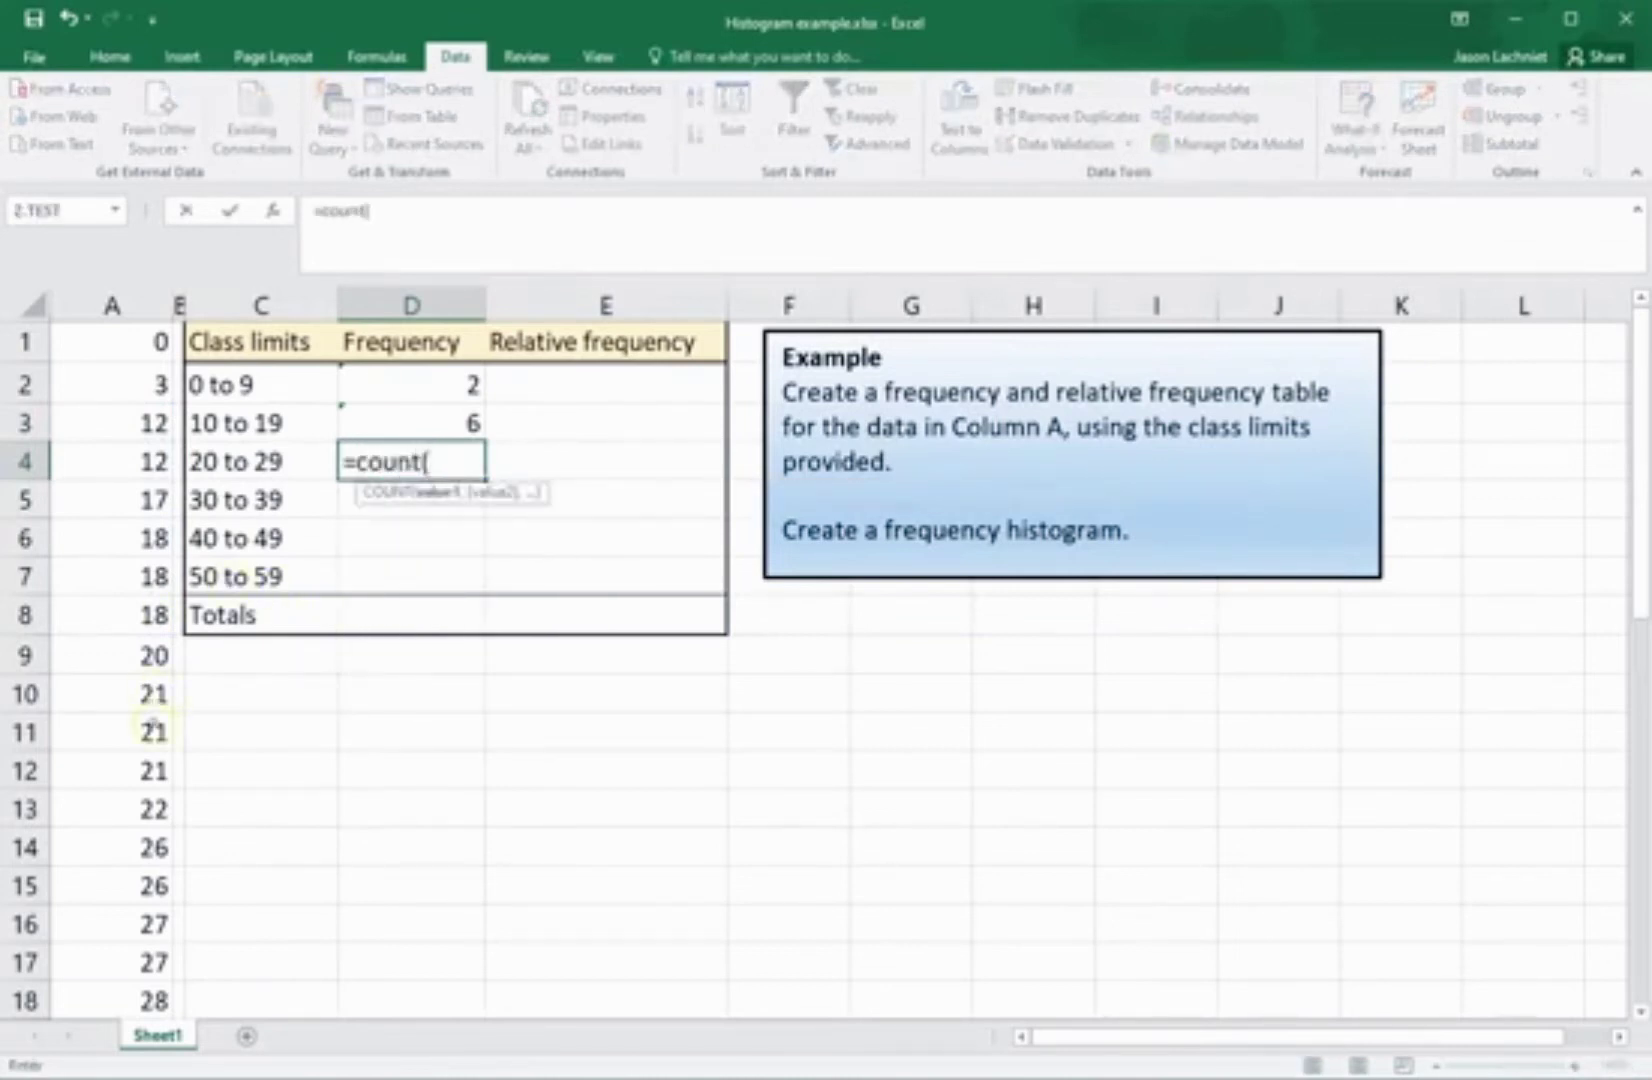
left_click_drag(126, 658, 133, 955)
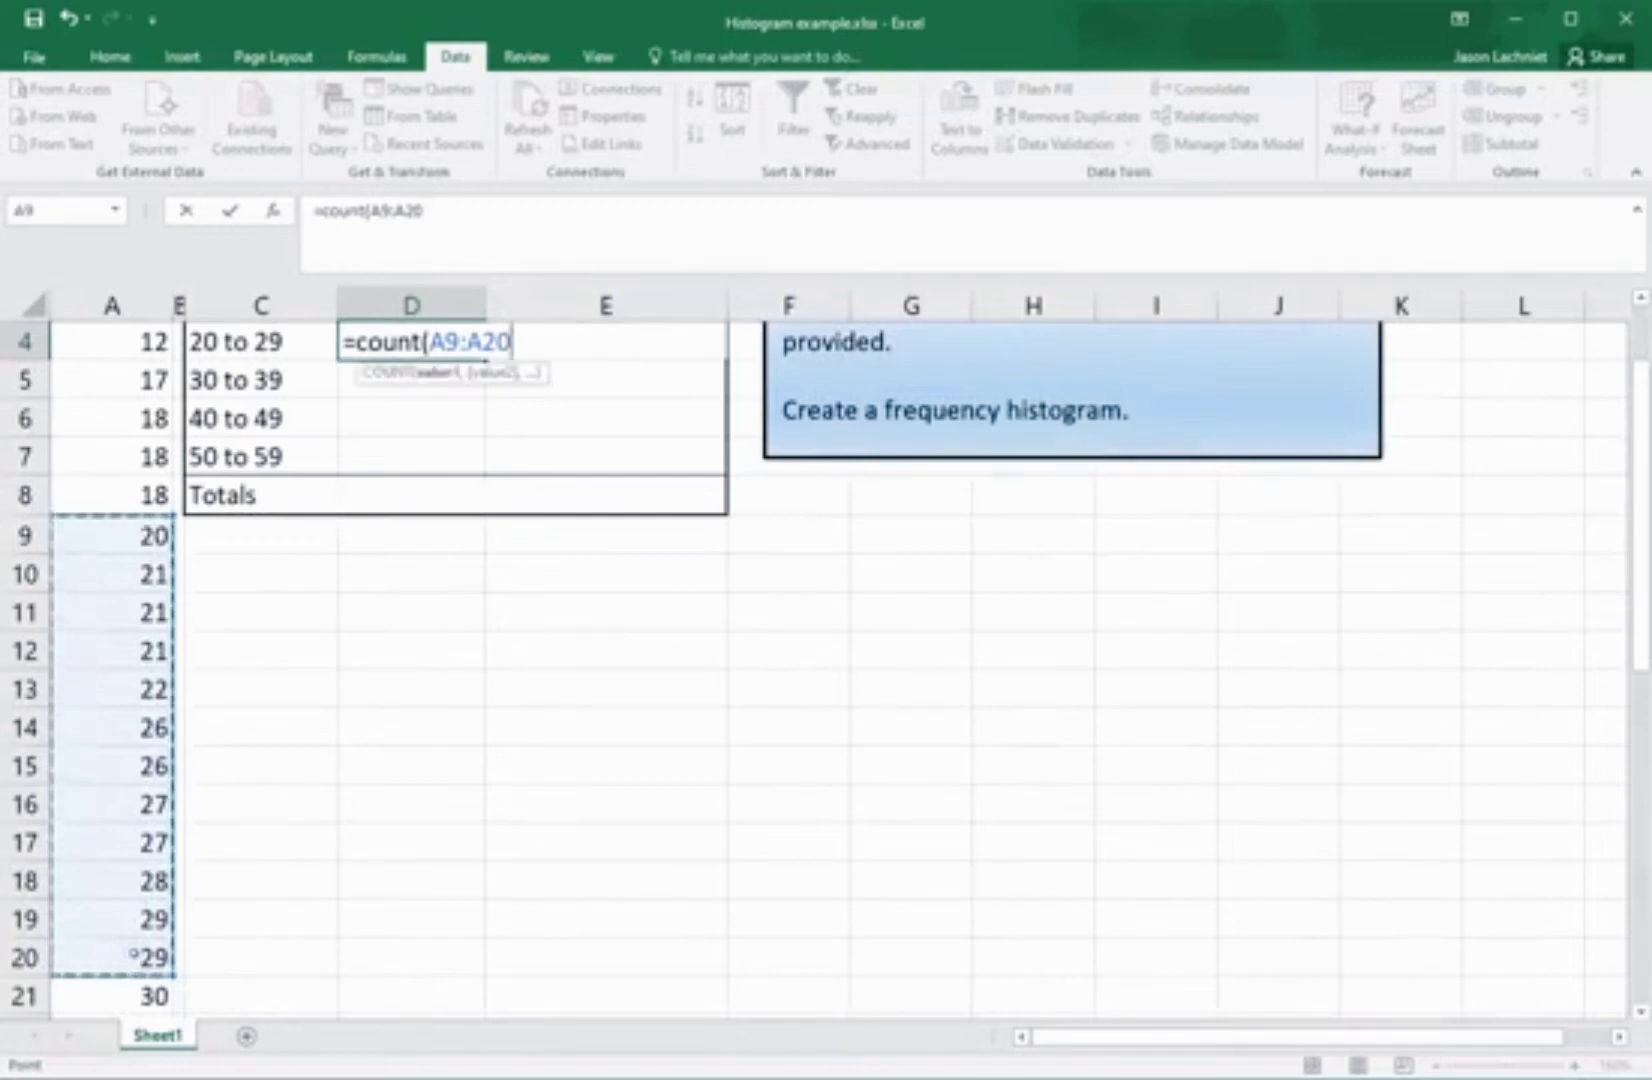
type(")")
key("Return")
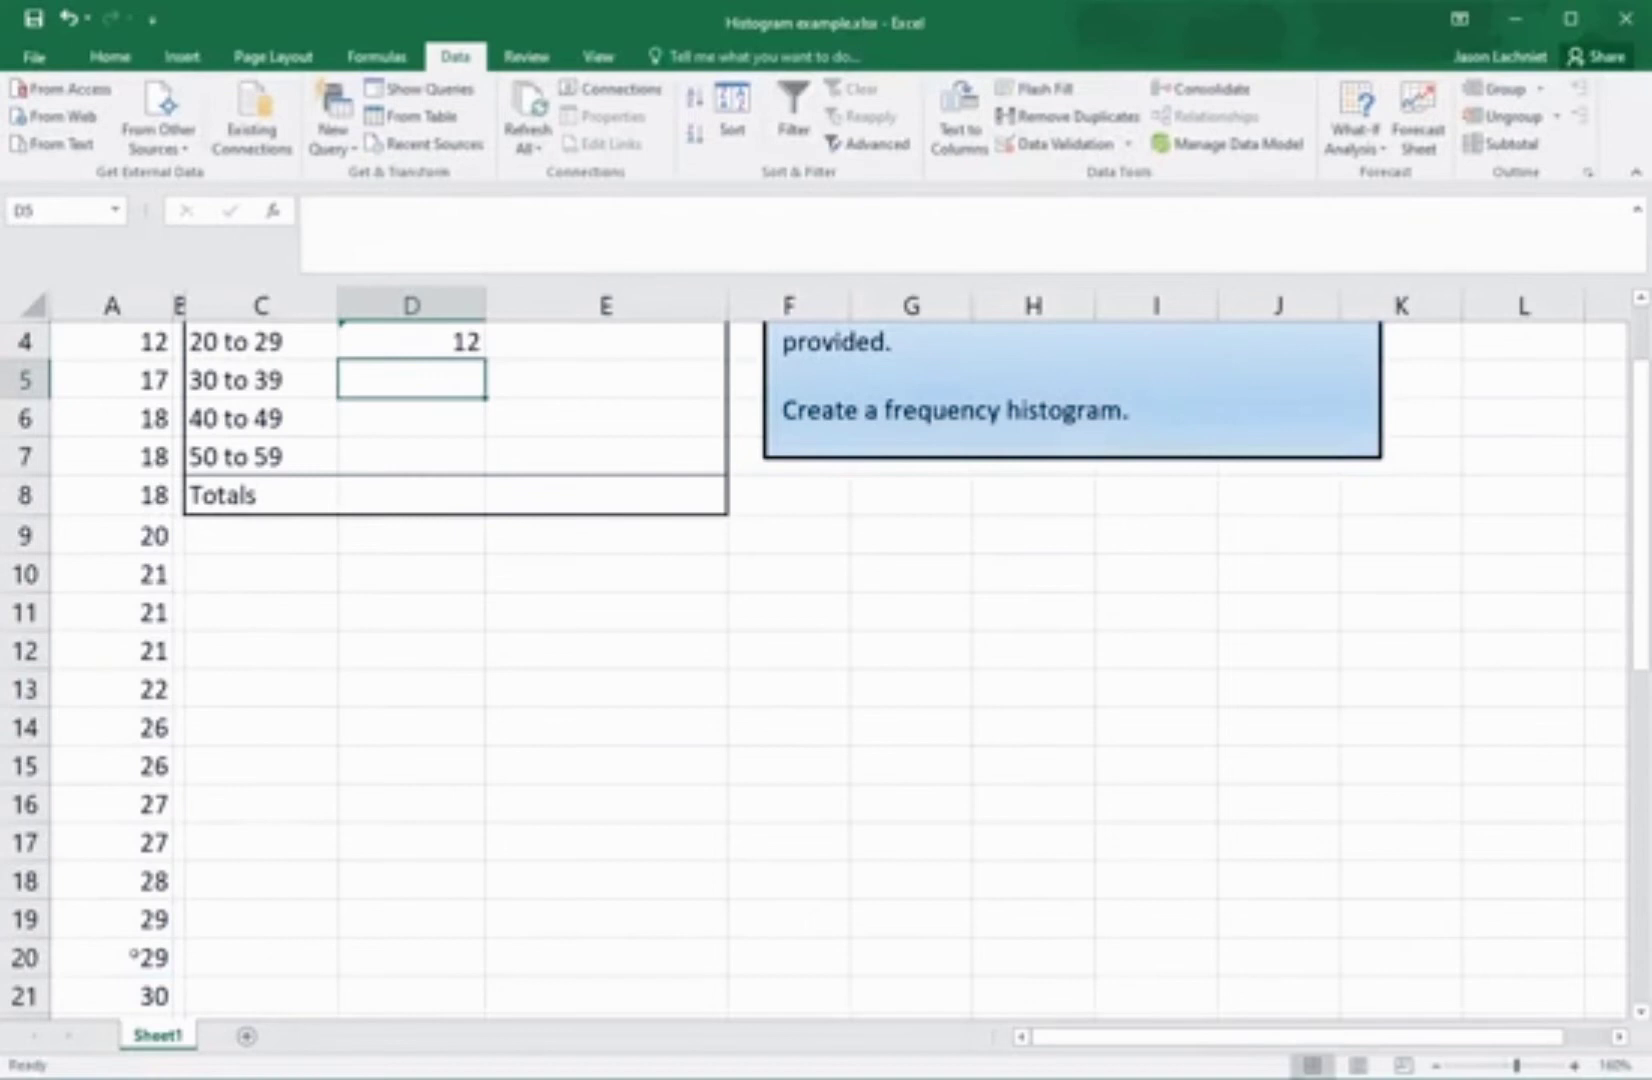
Enter =COUNT(A21:A34) in D5 as the frequency of the 30 to 39 class
type("=count(")
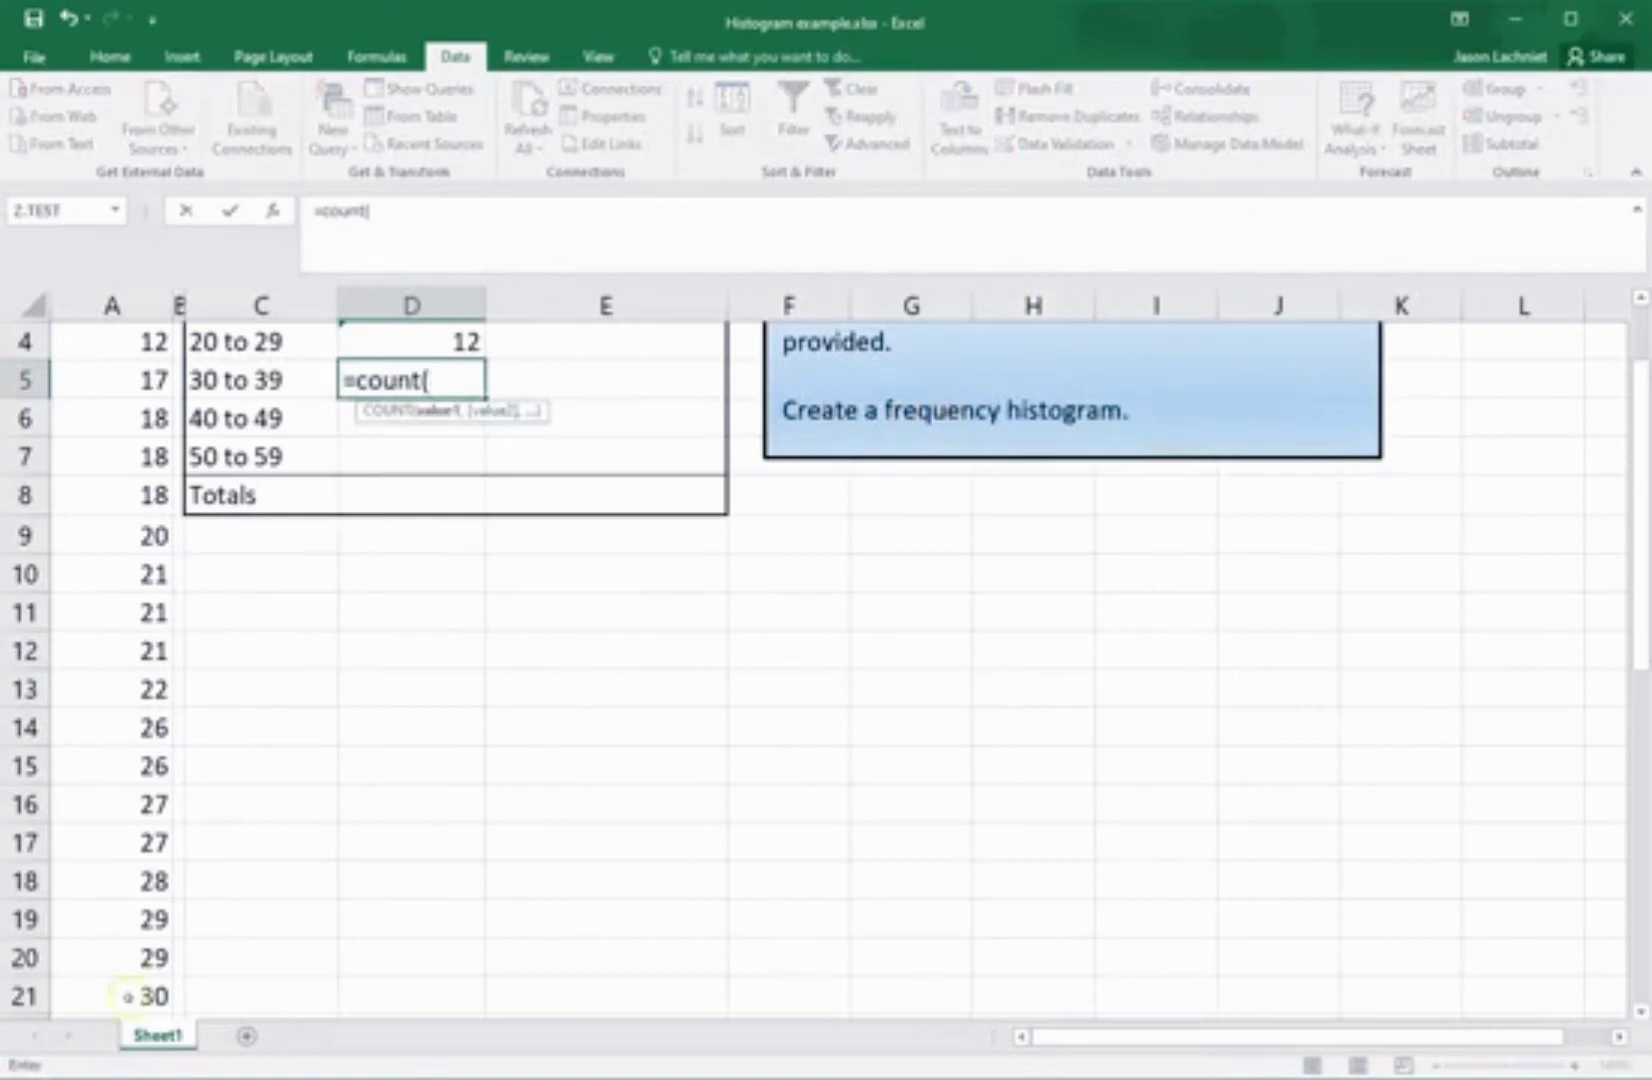
left_click_drag(122, 980, 155, 955)
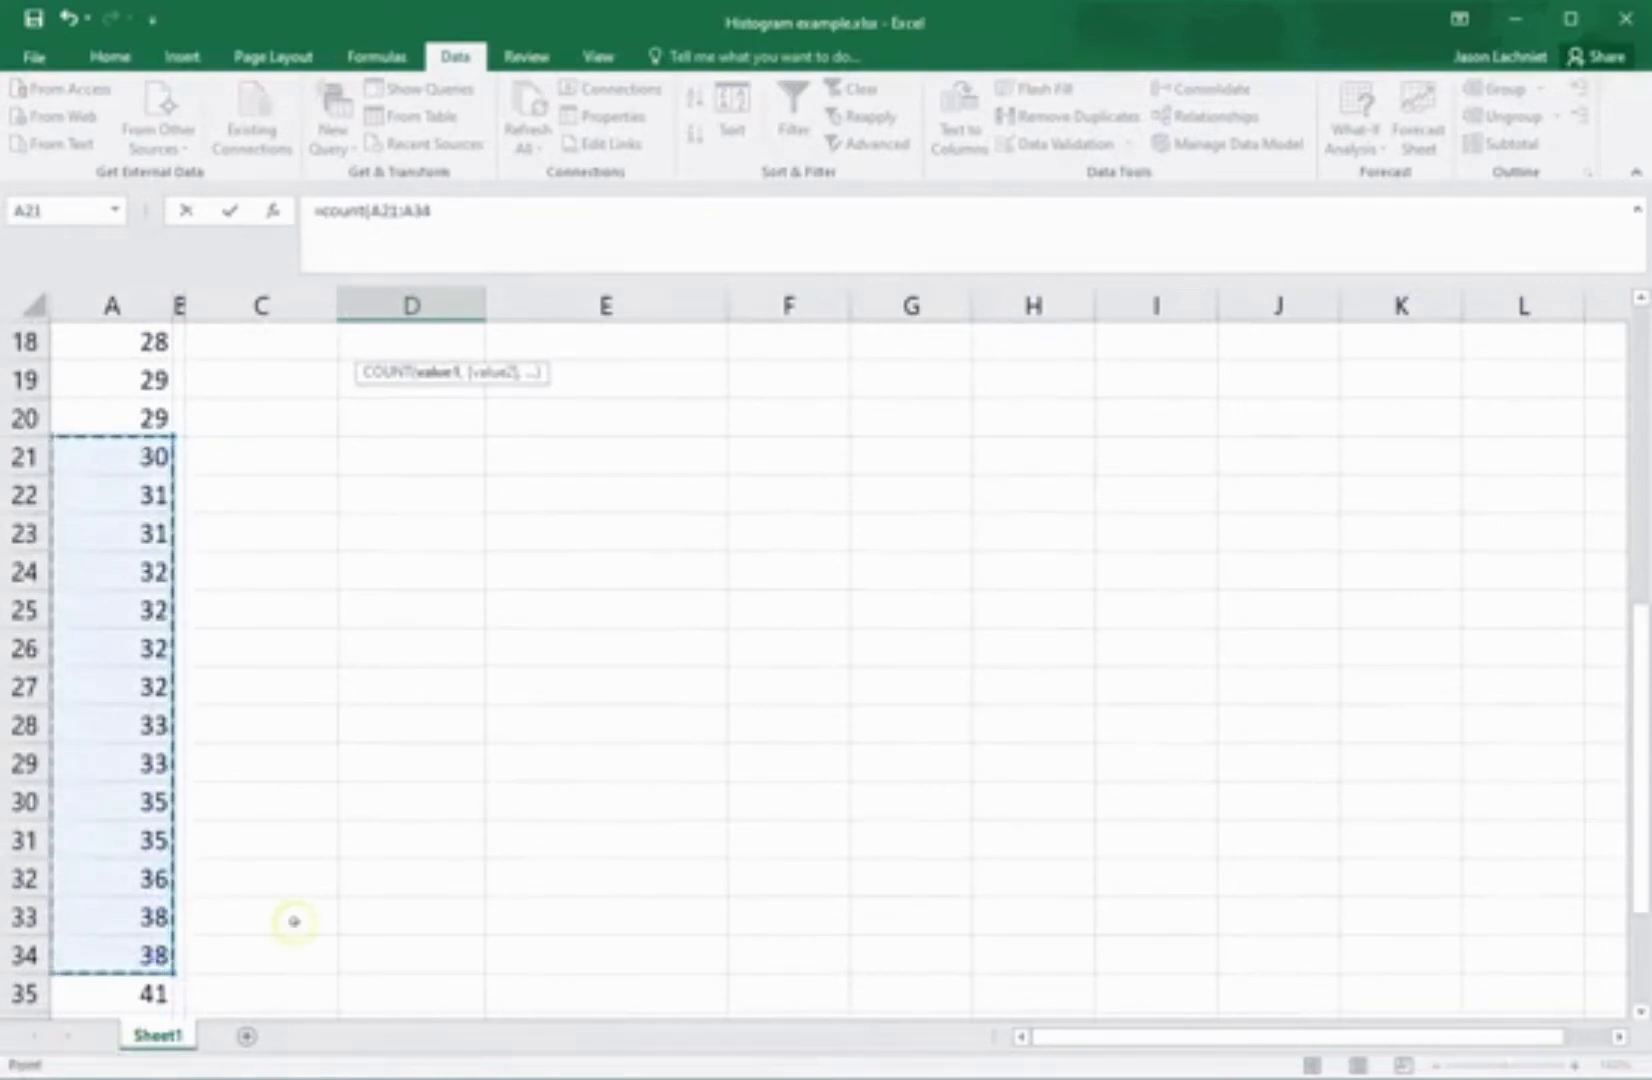
type(")")
key("ctrl+Return")
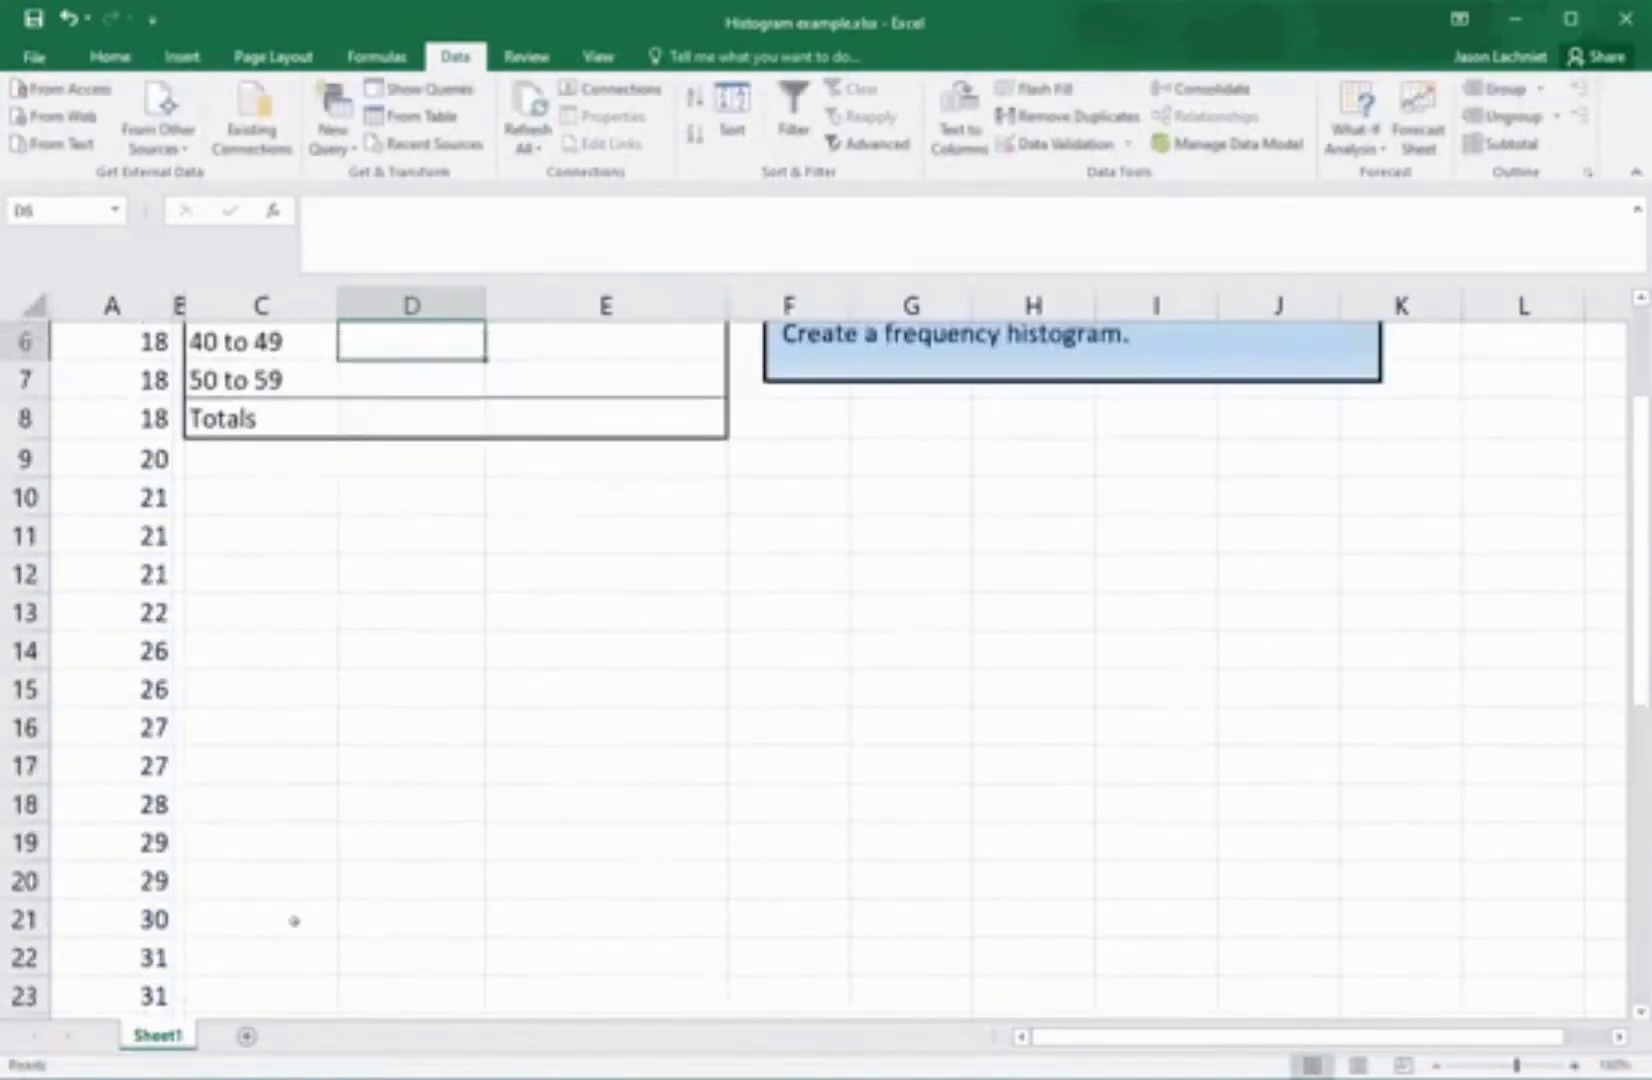
Enter =COUNT(A35:A39) in D6 as the frequency of the 40 to 49 class
key("Down")
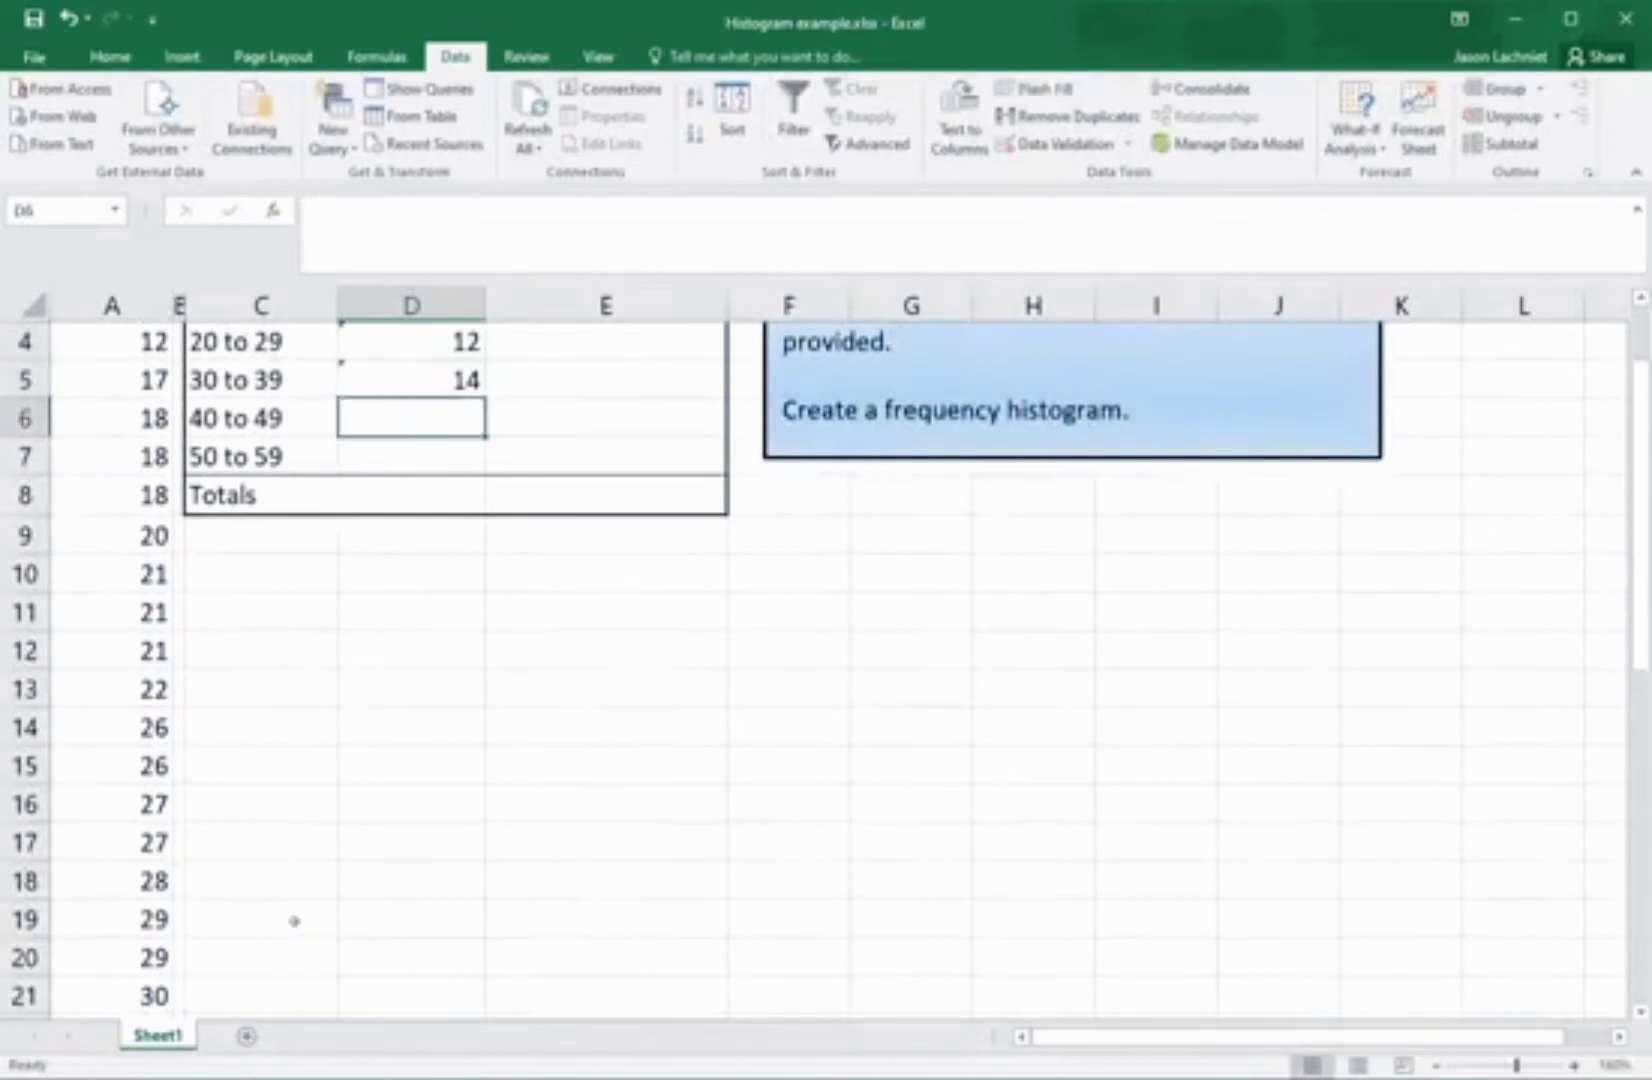
type("=count(")
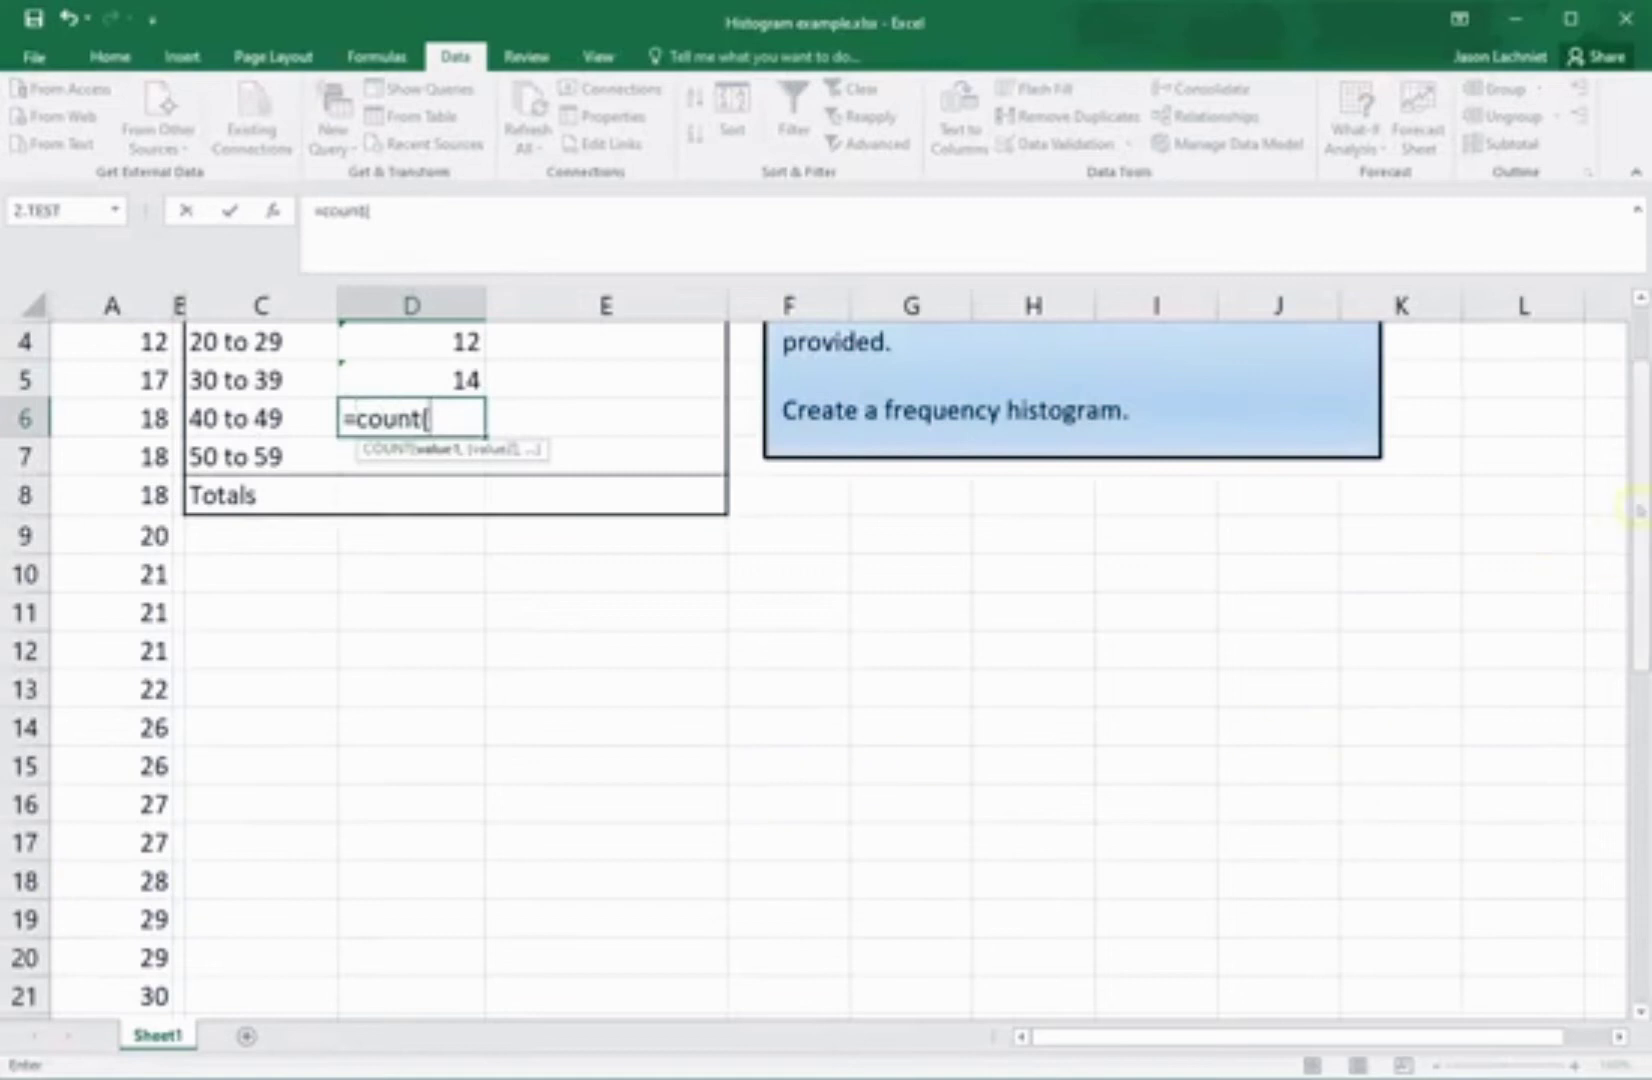
left_click_drag(1641, 512, 1641, 853)
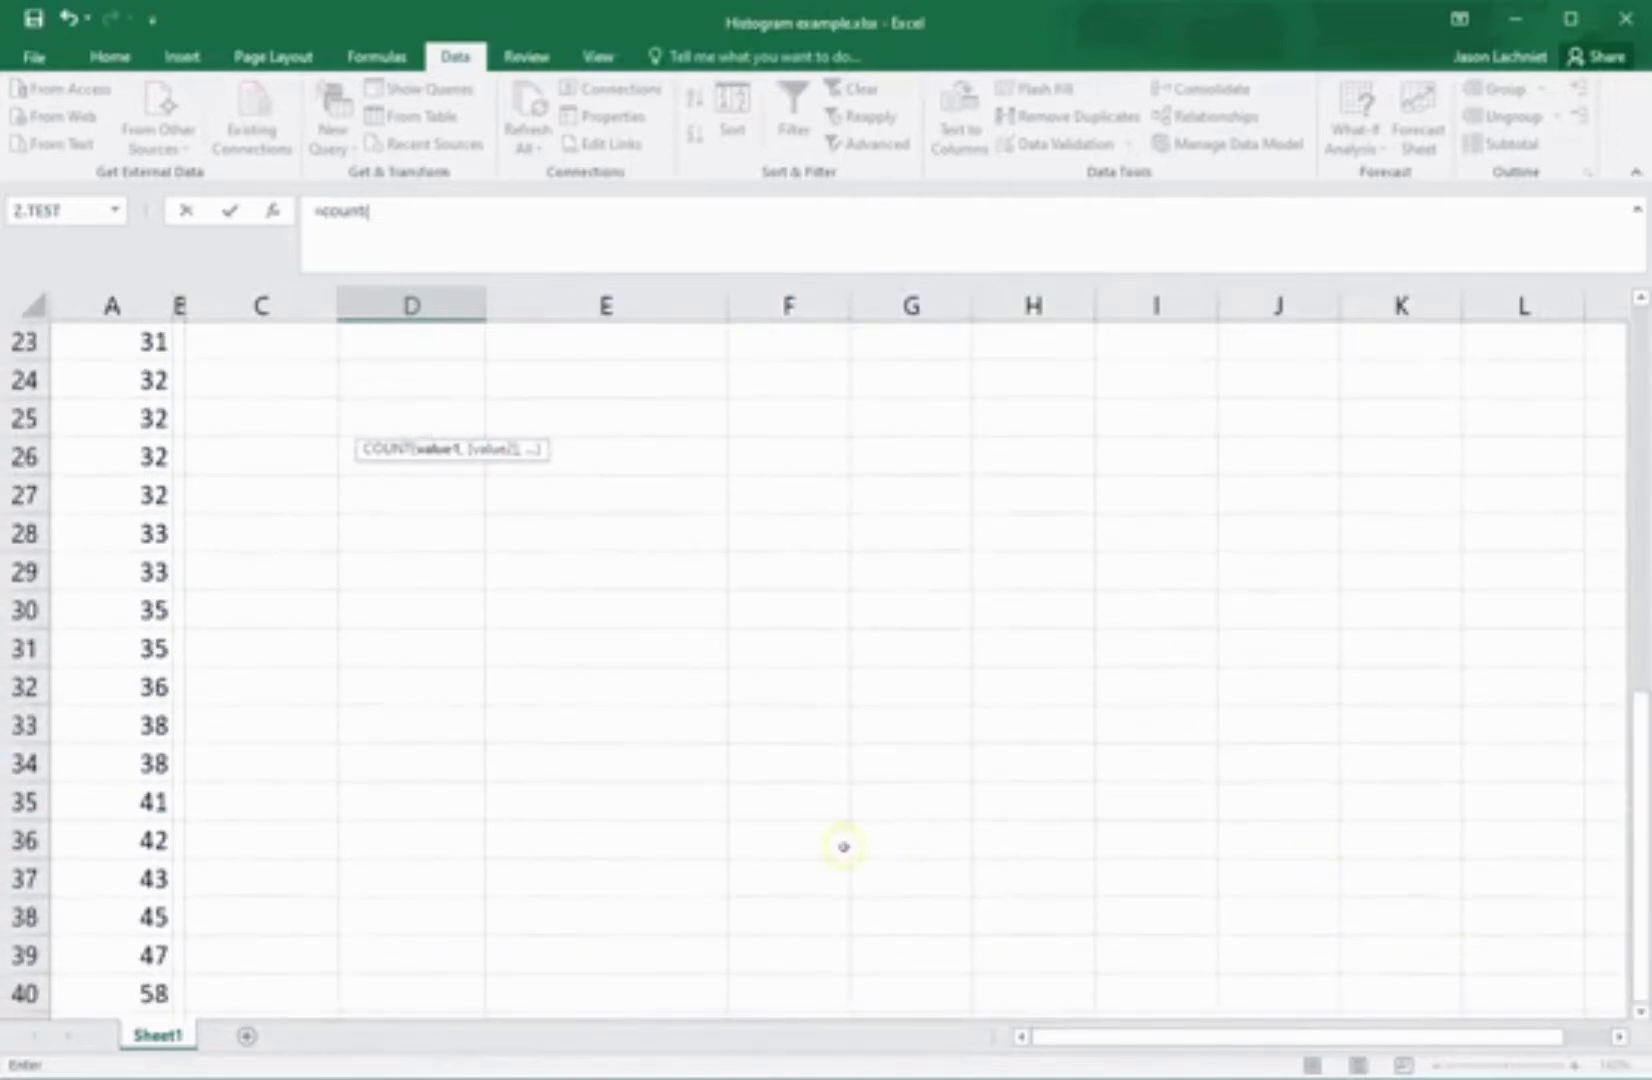
left_click_drag(81, 801, 92, 944)
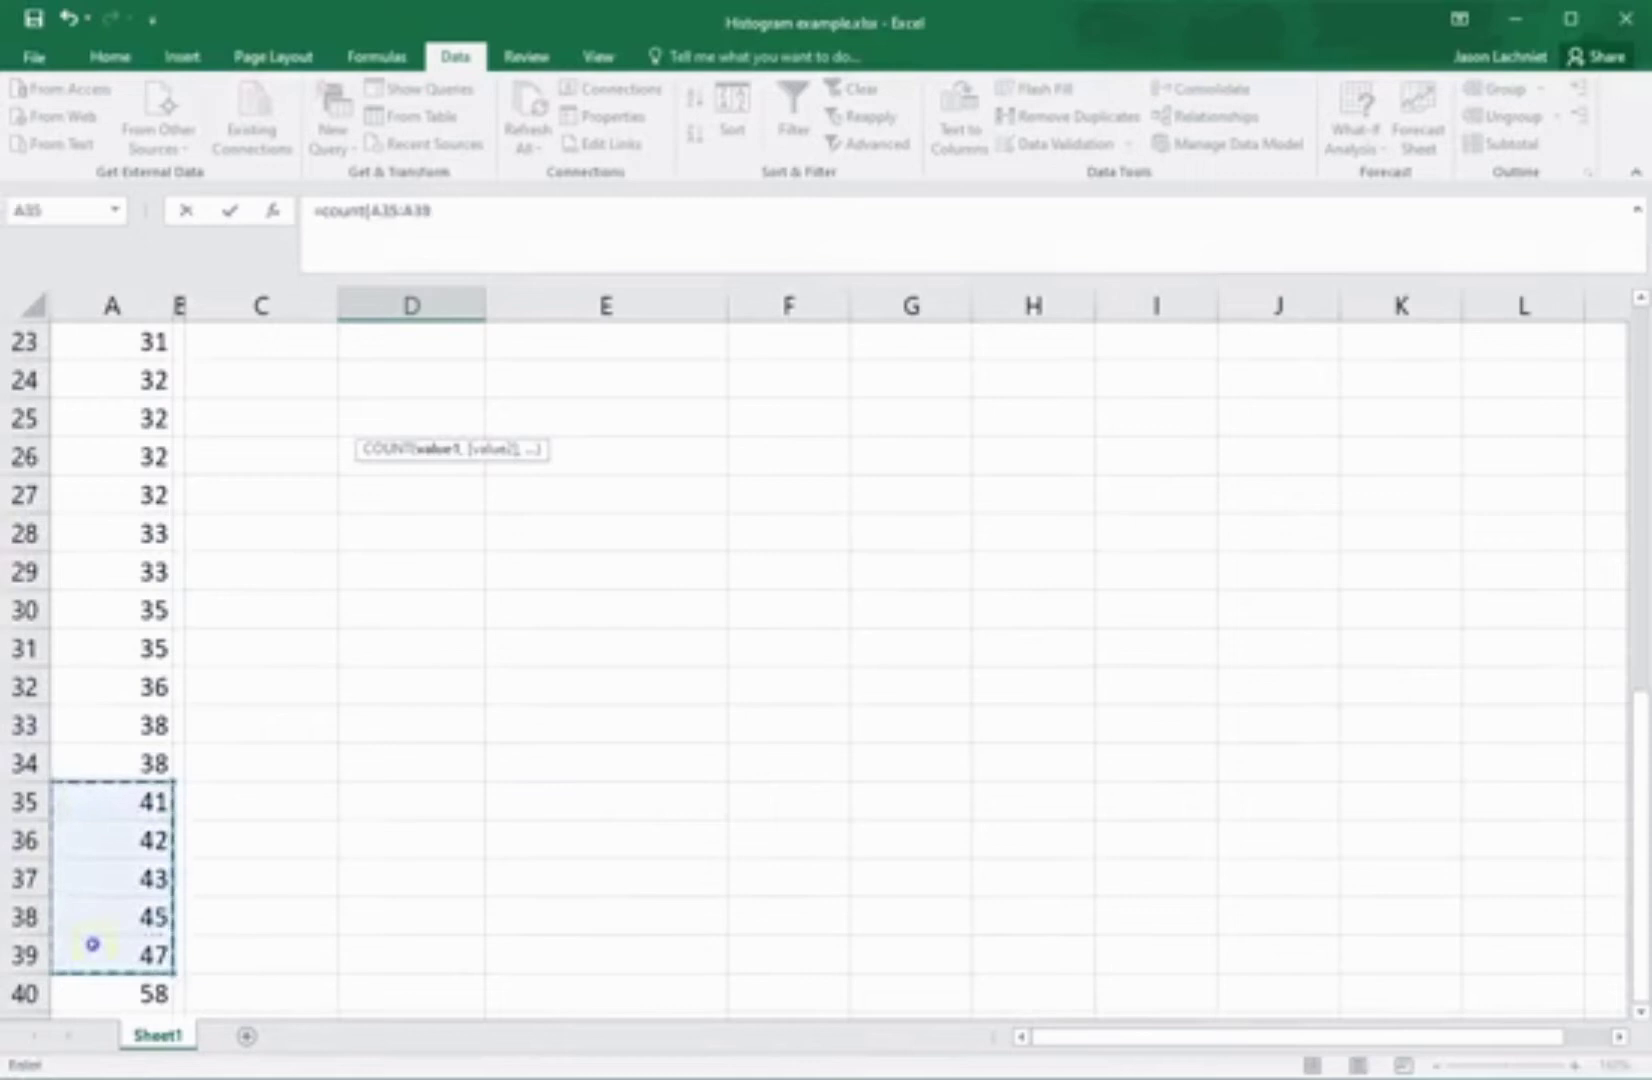
type(")")
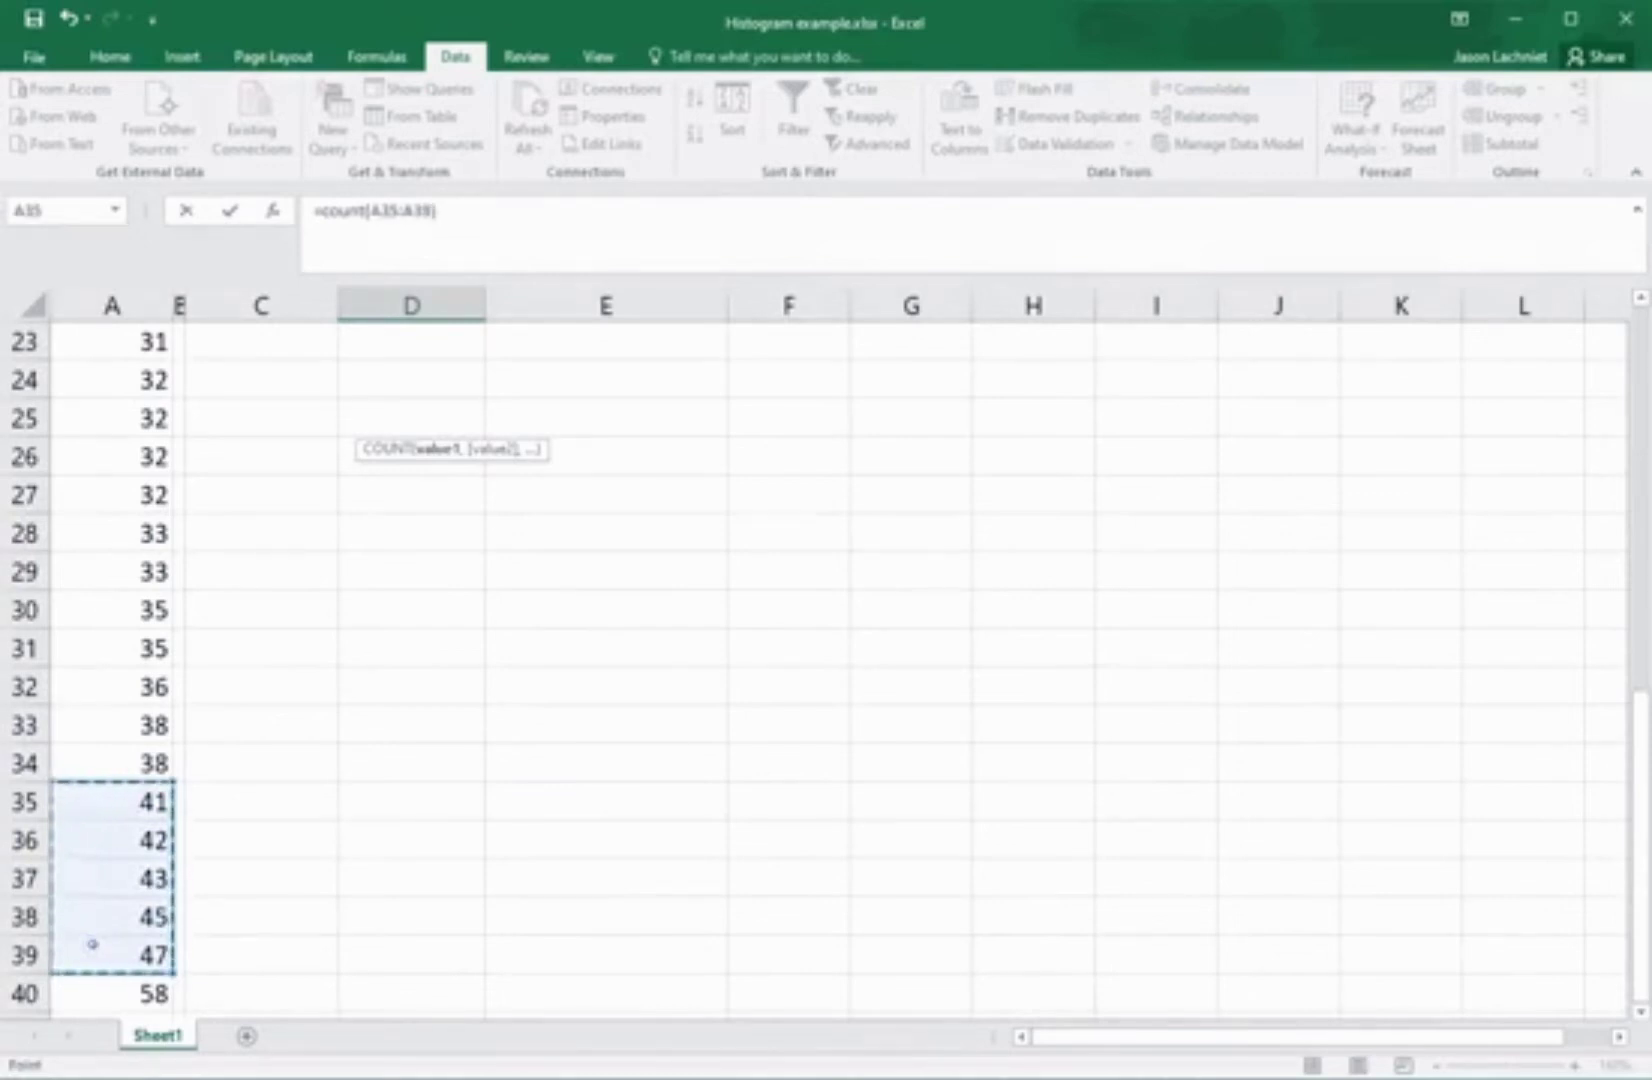
type(")")
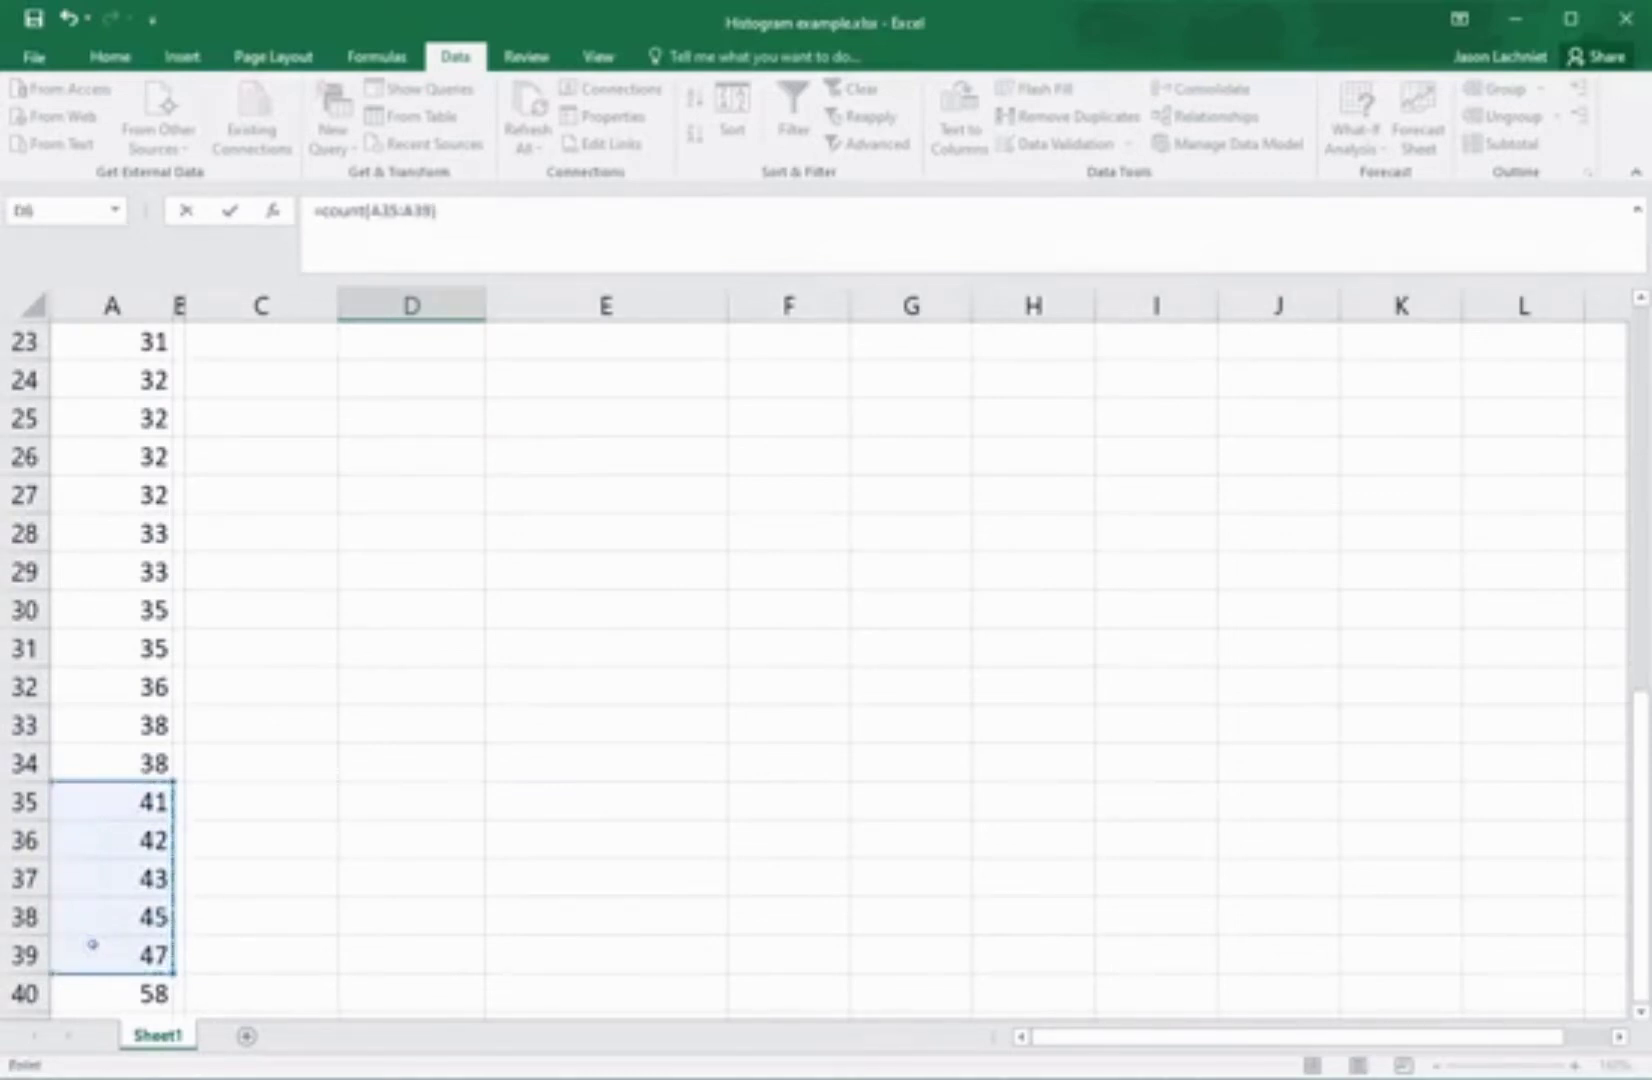
key("Return")
key("Up")
key("Up")
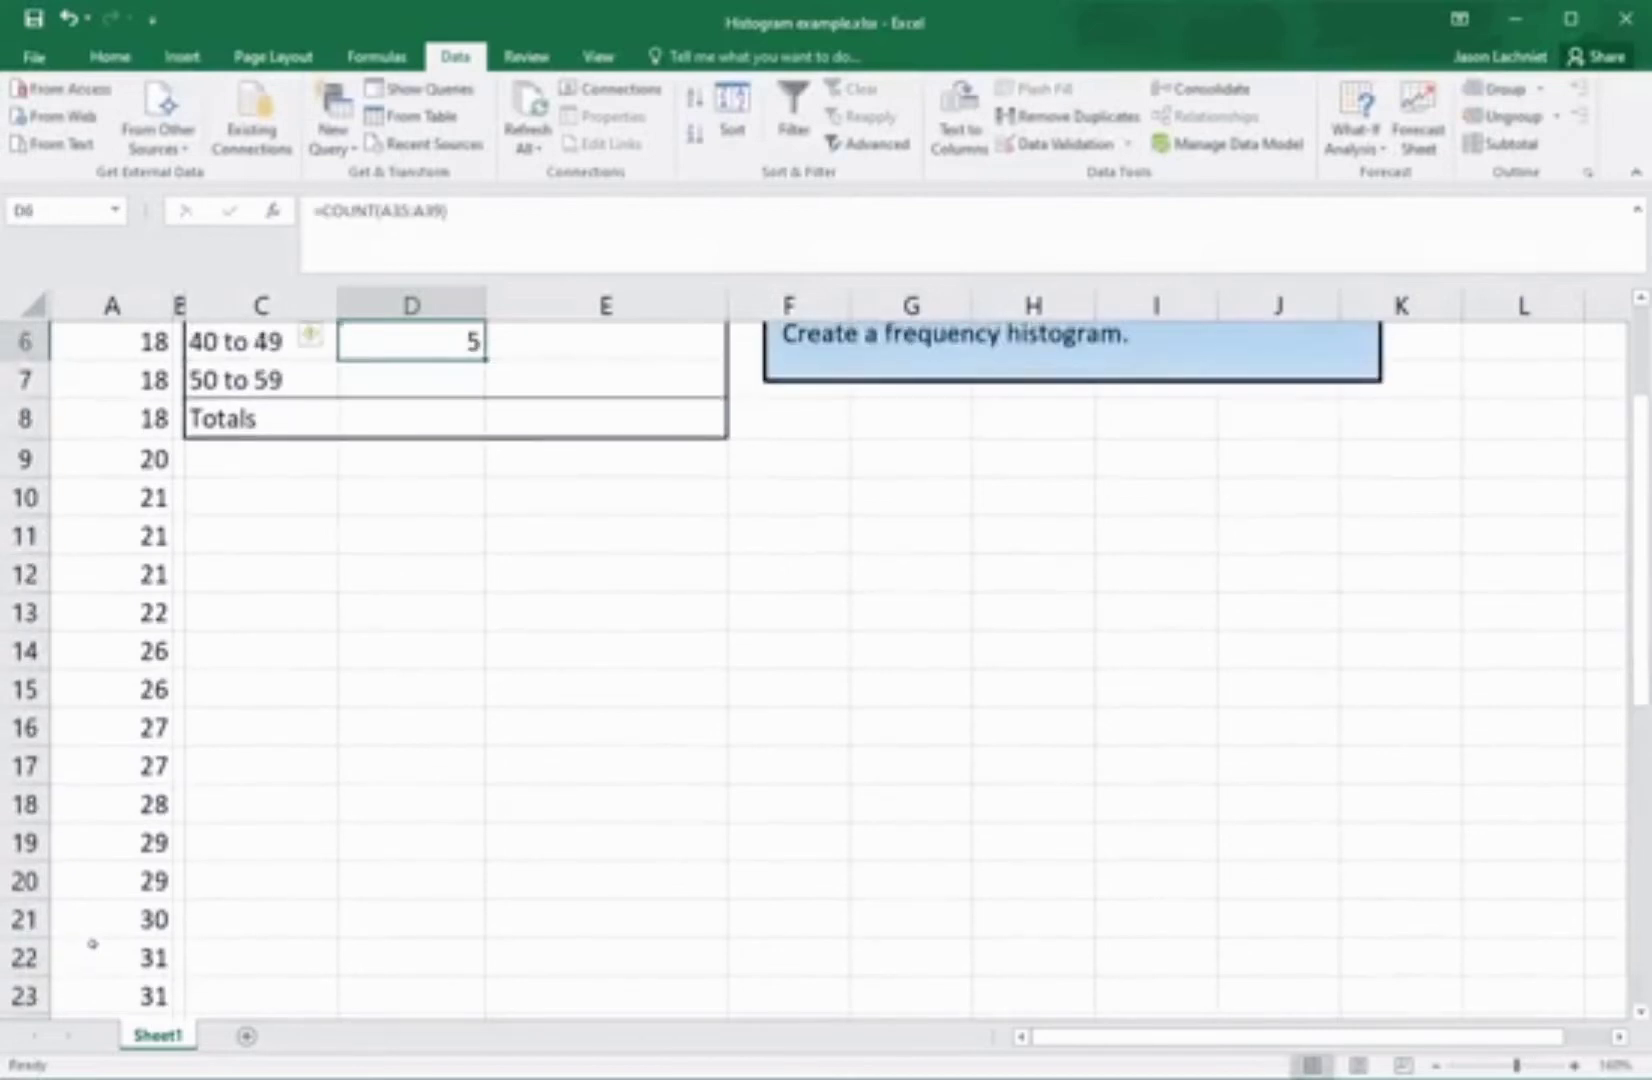
Enter 1 in D7 as the frequency of the 50 to 59 class
key("Down")
key("Down")
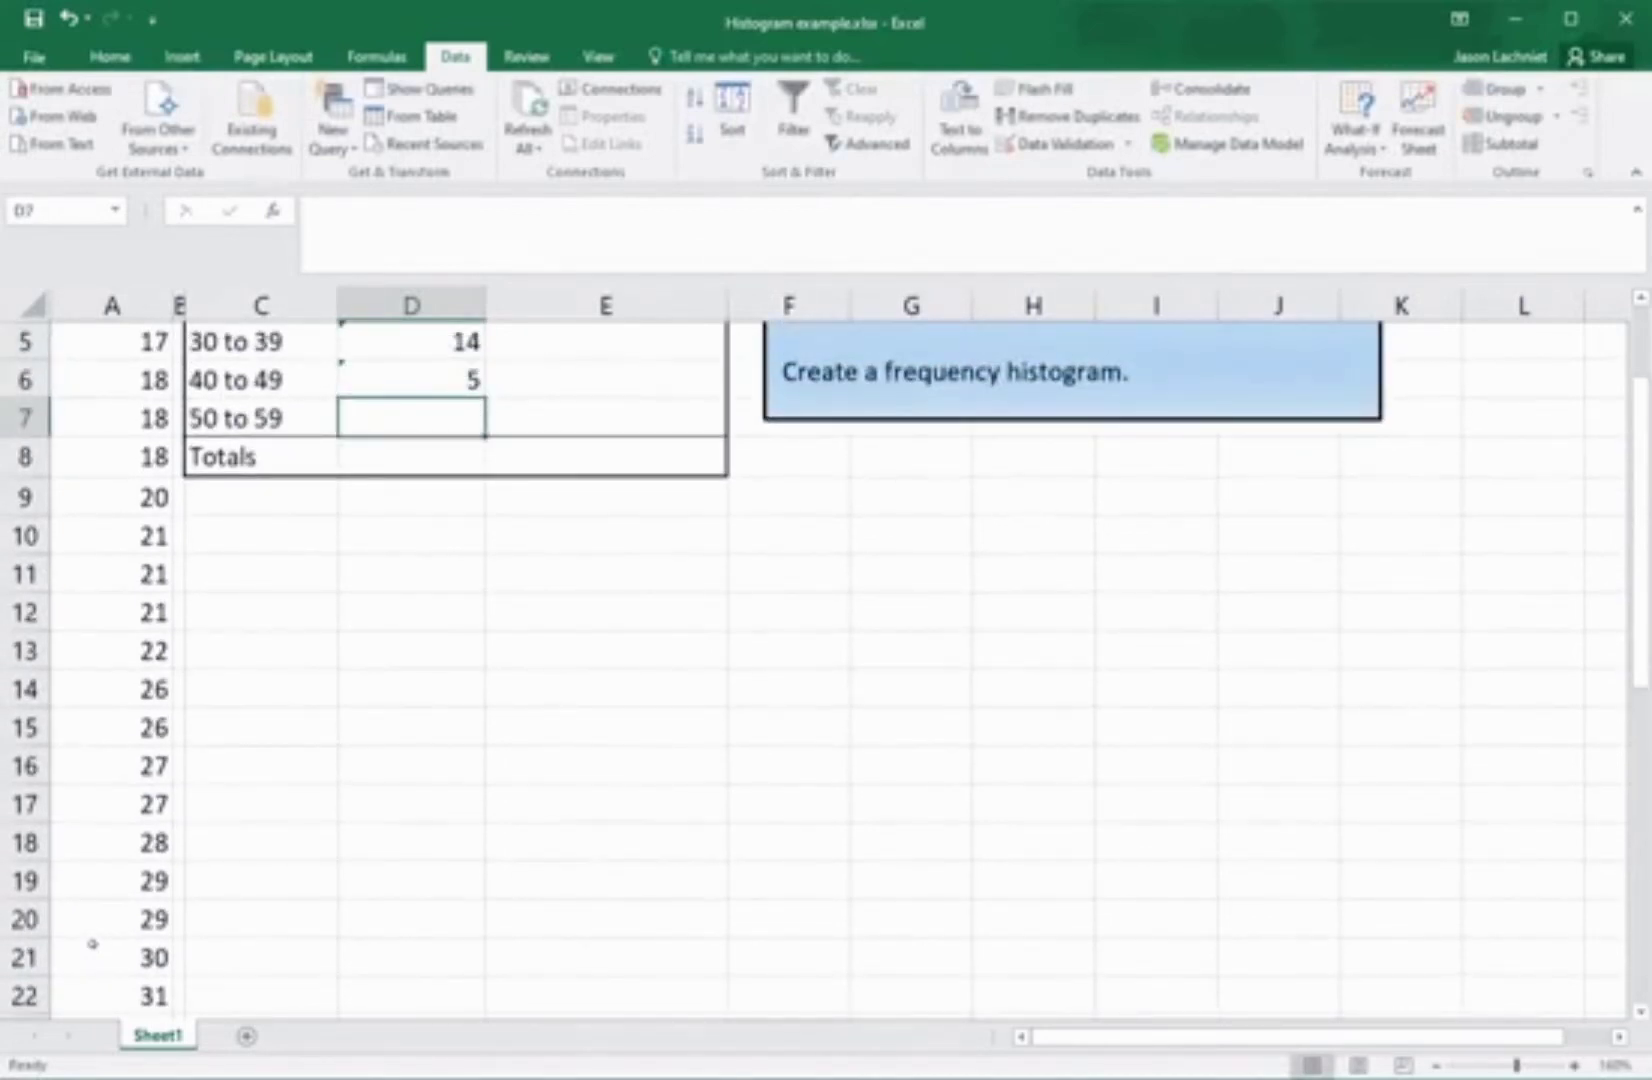
type("1")
key("Return")
key("Up")
key("Up")
key("Up")
key("Up")
key("Up")
key("Up")
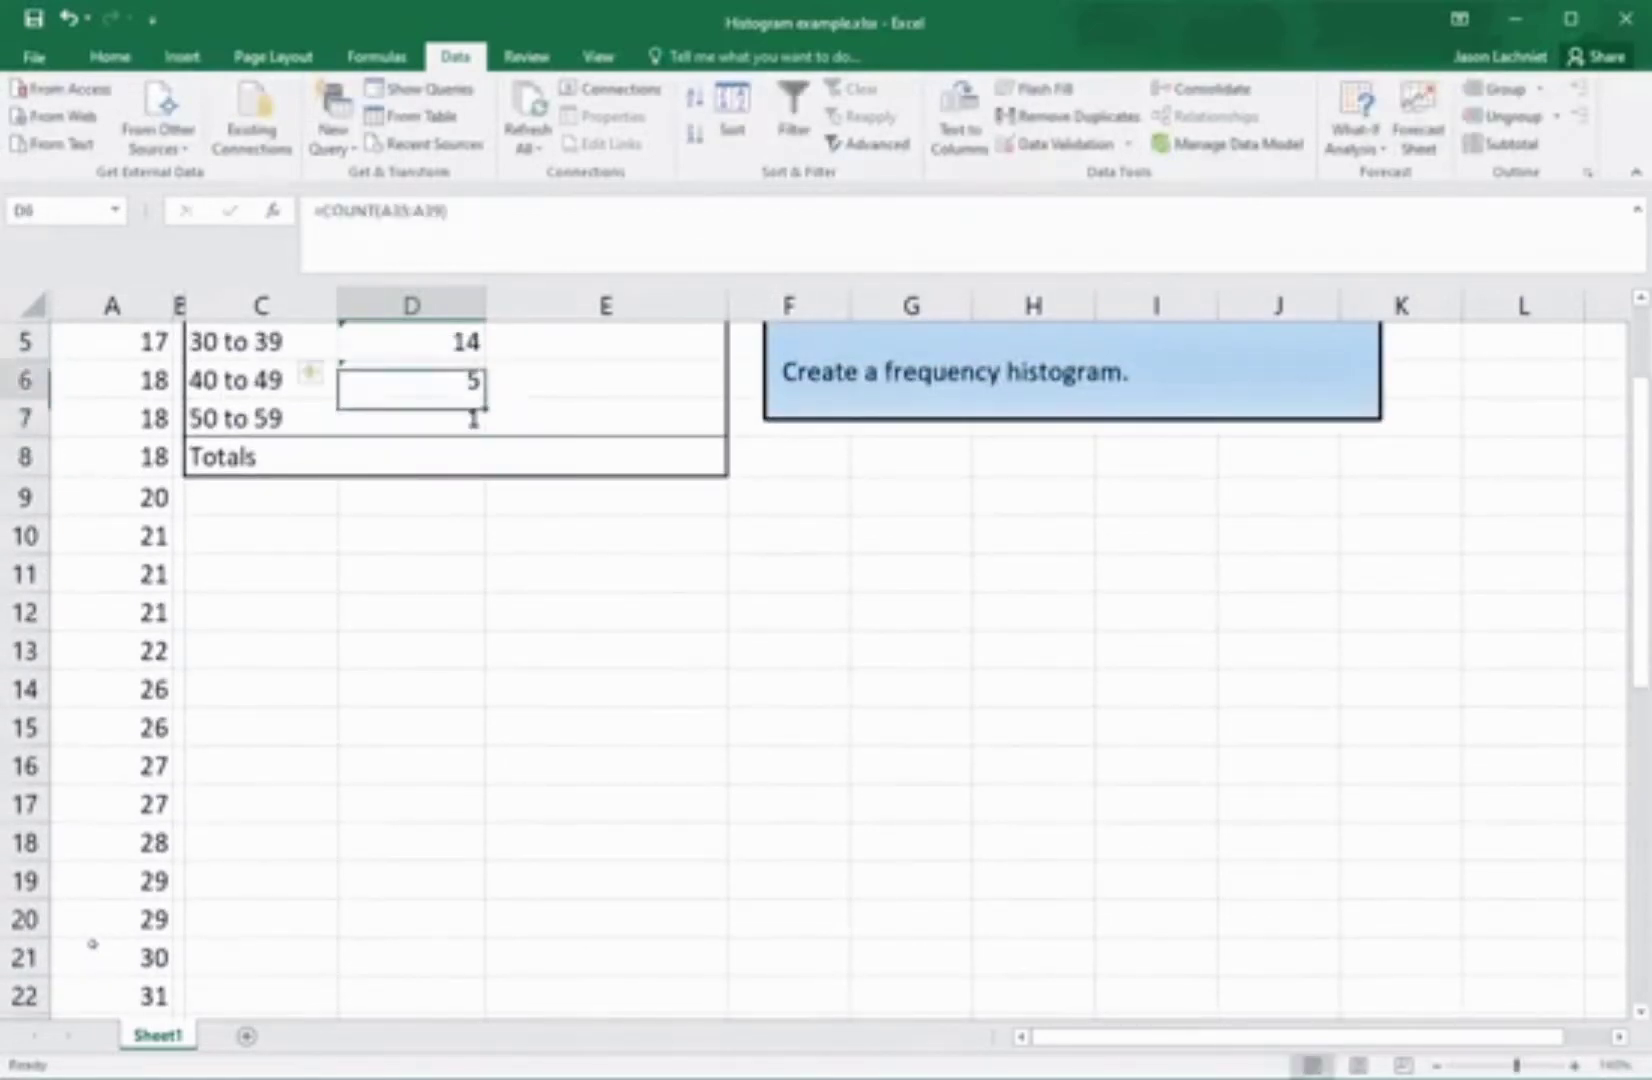
key("Up")
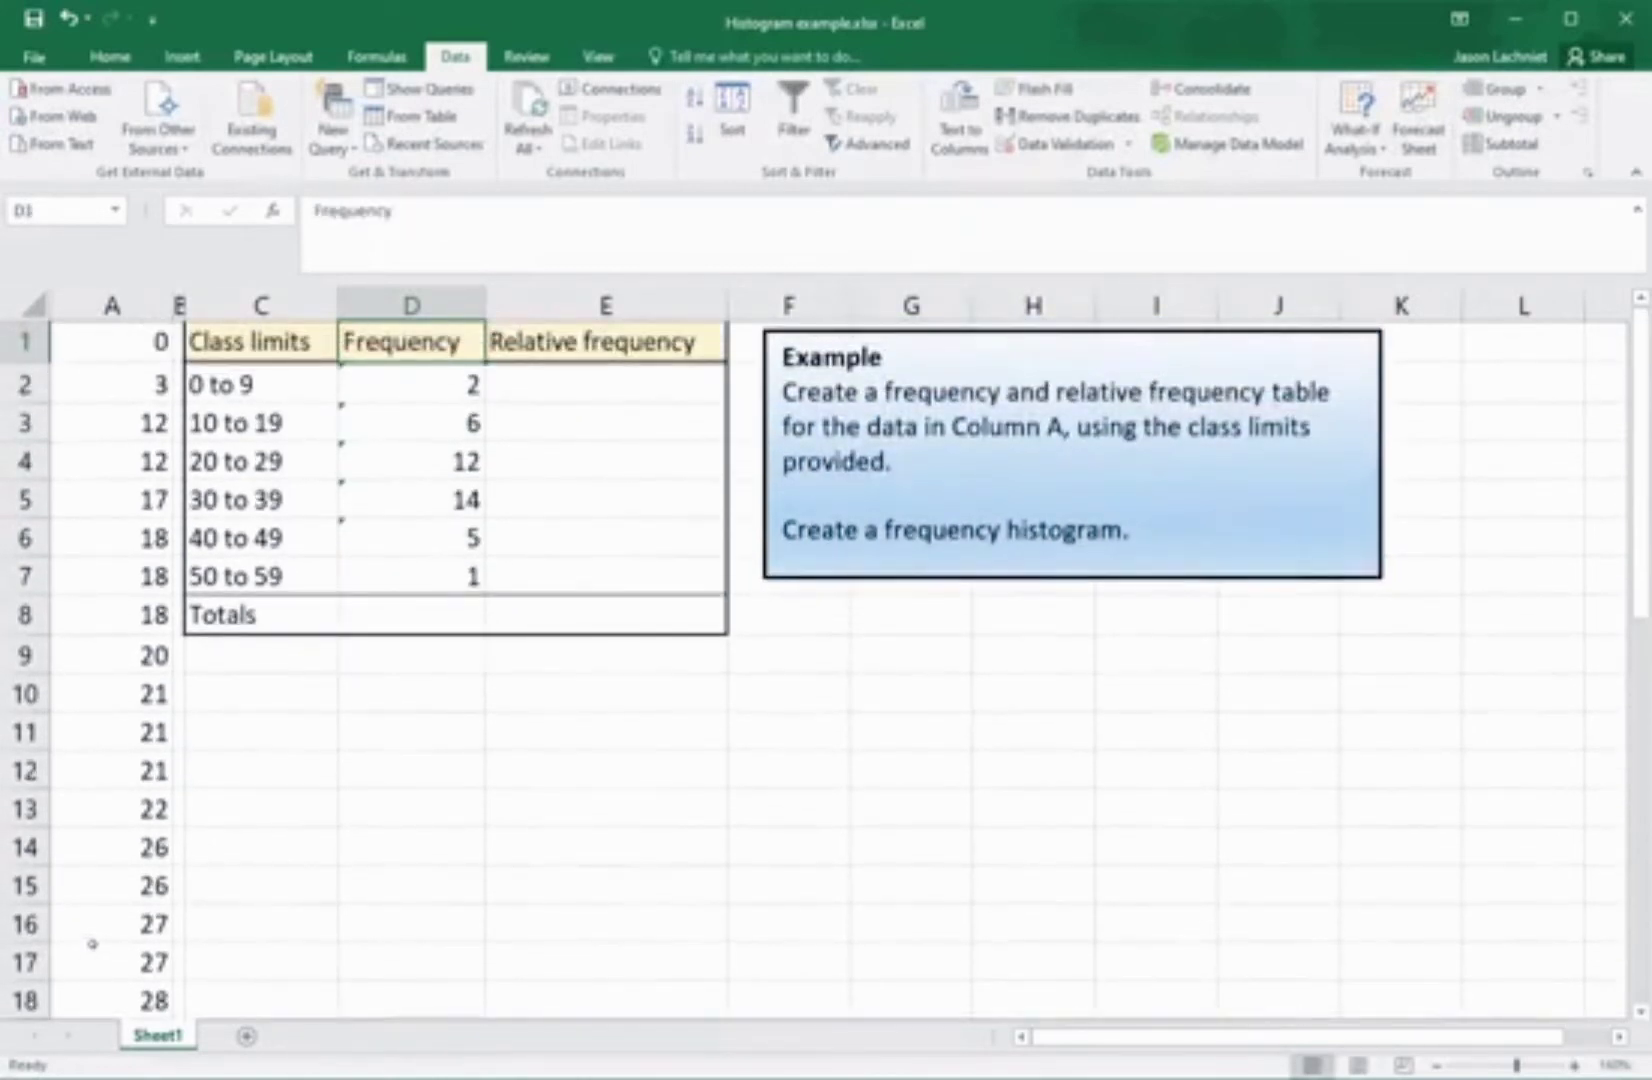
Enter =SUM(D2:D7) in D8 as the total of the Frequency column
key("Down")
key("Down")
key("Down")
key("Down")
key("Down")
key("Down")
key("Down")
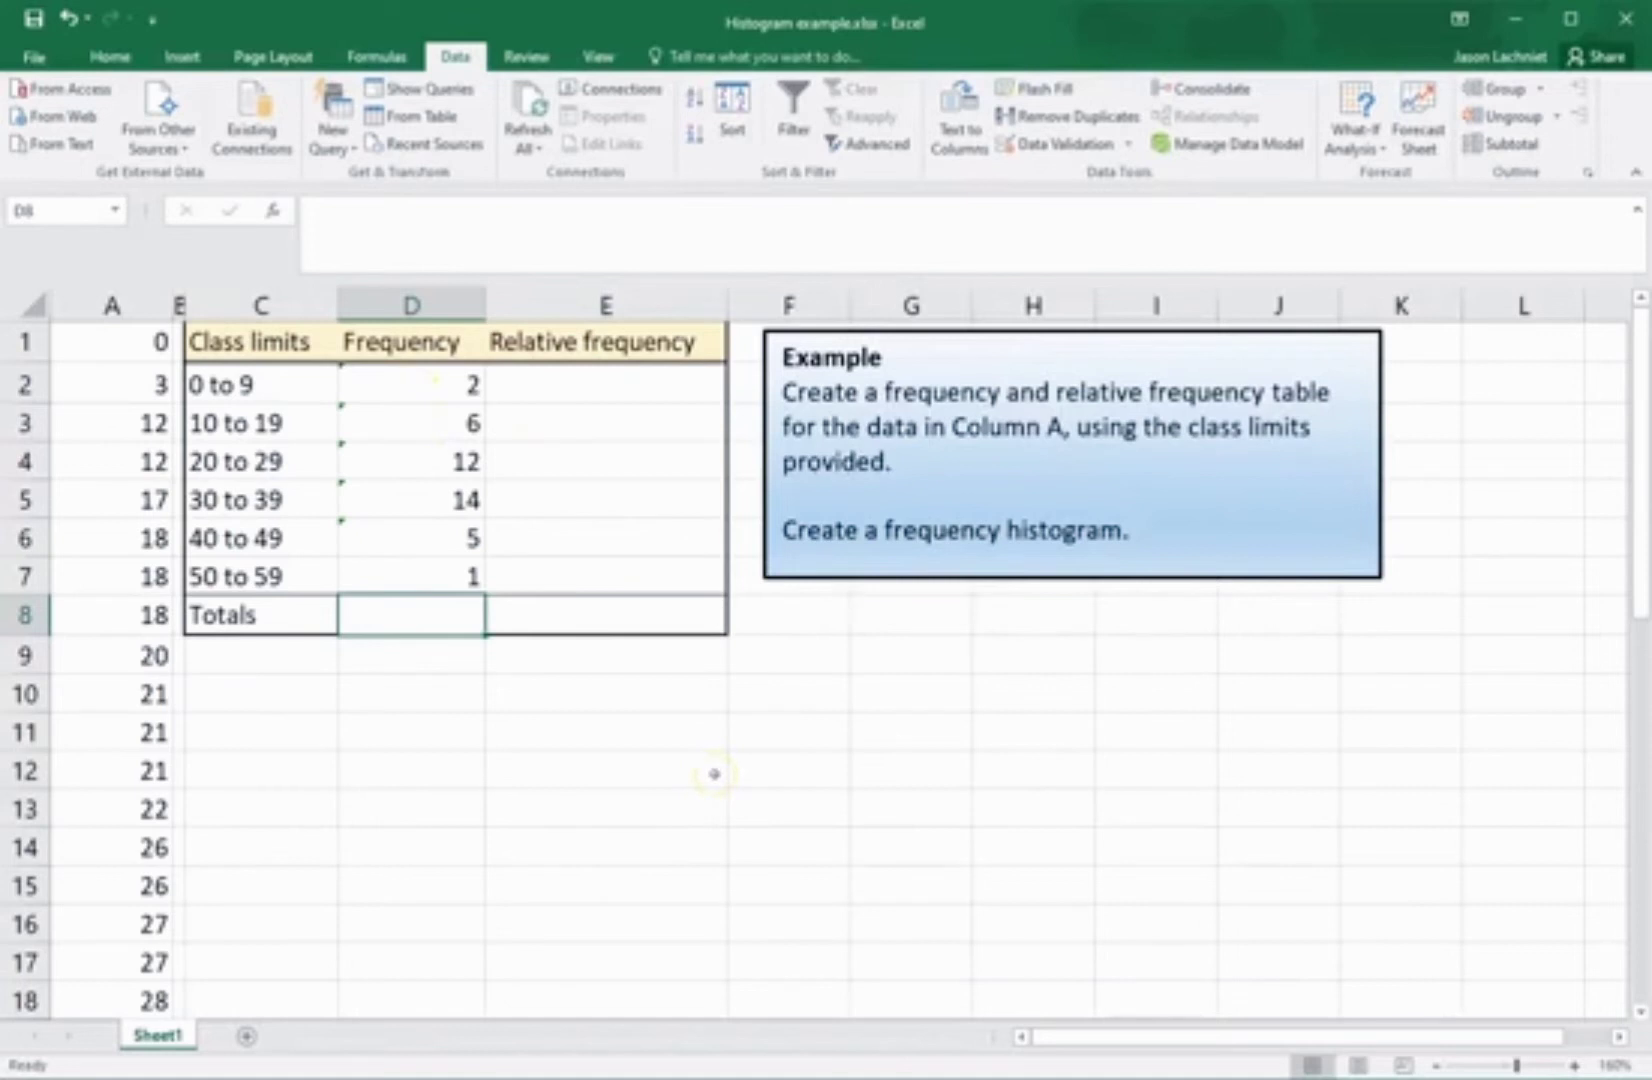
type("=")
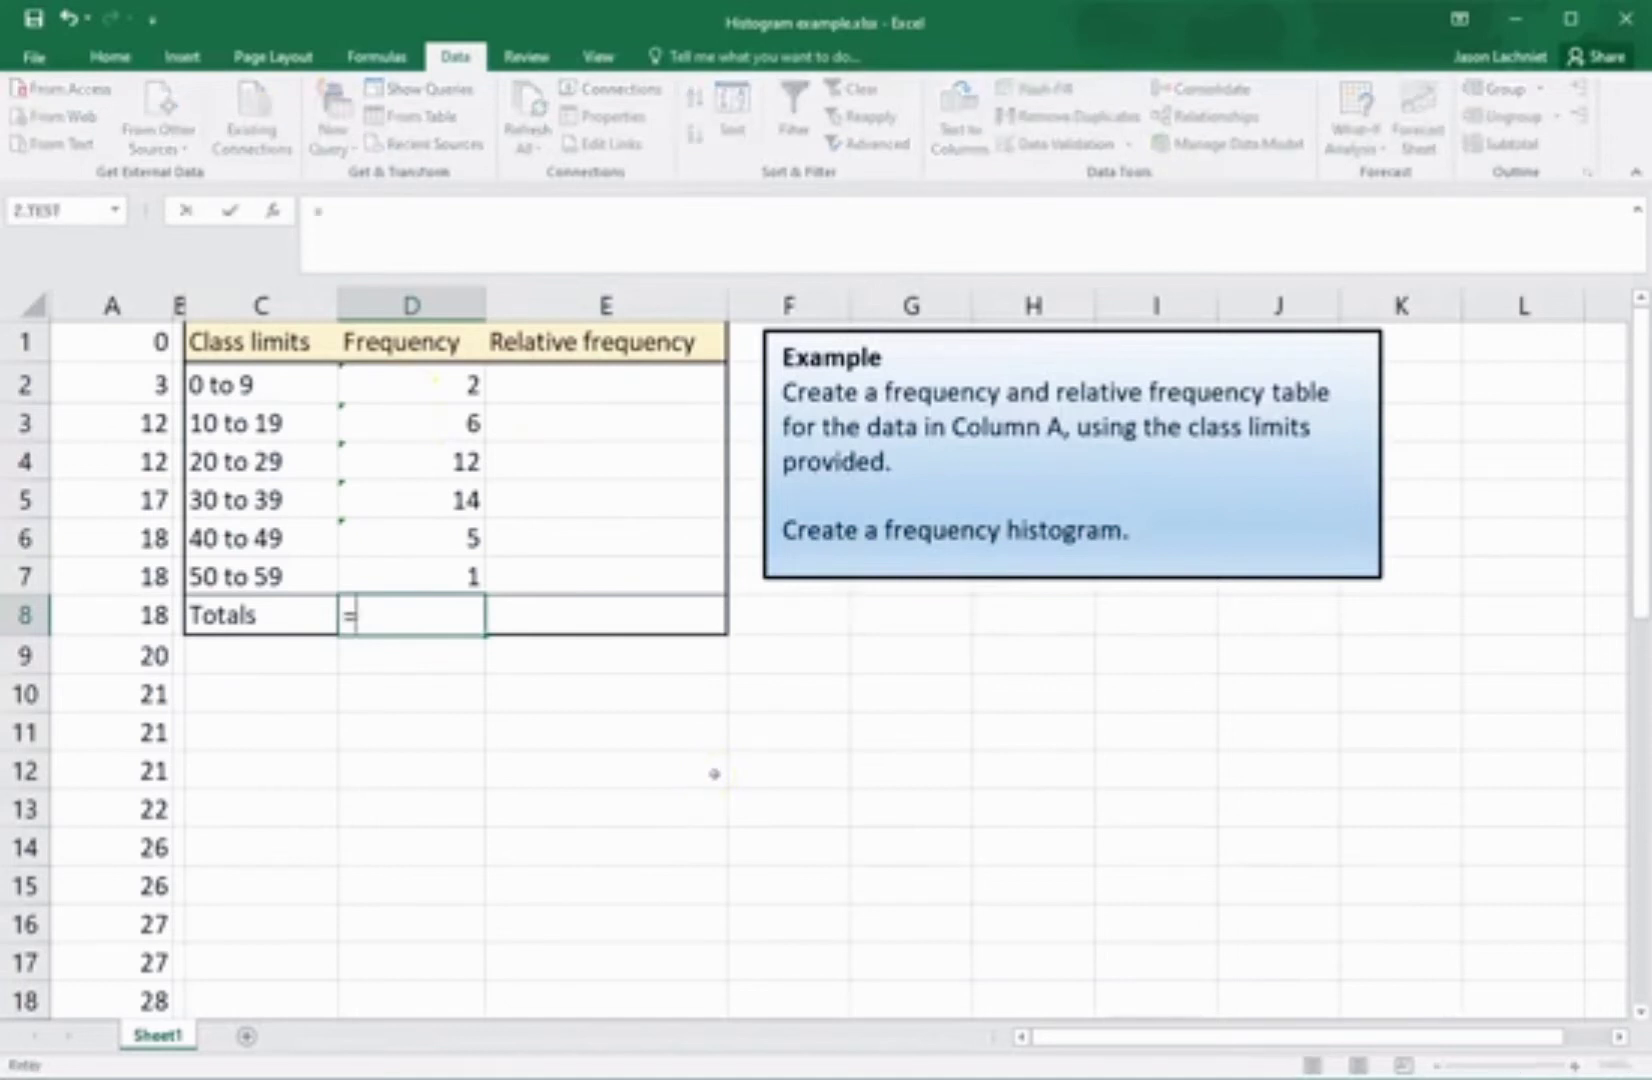
type("su")
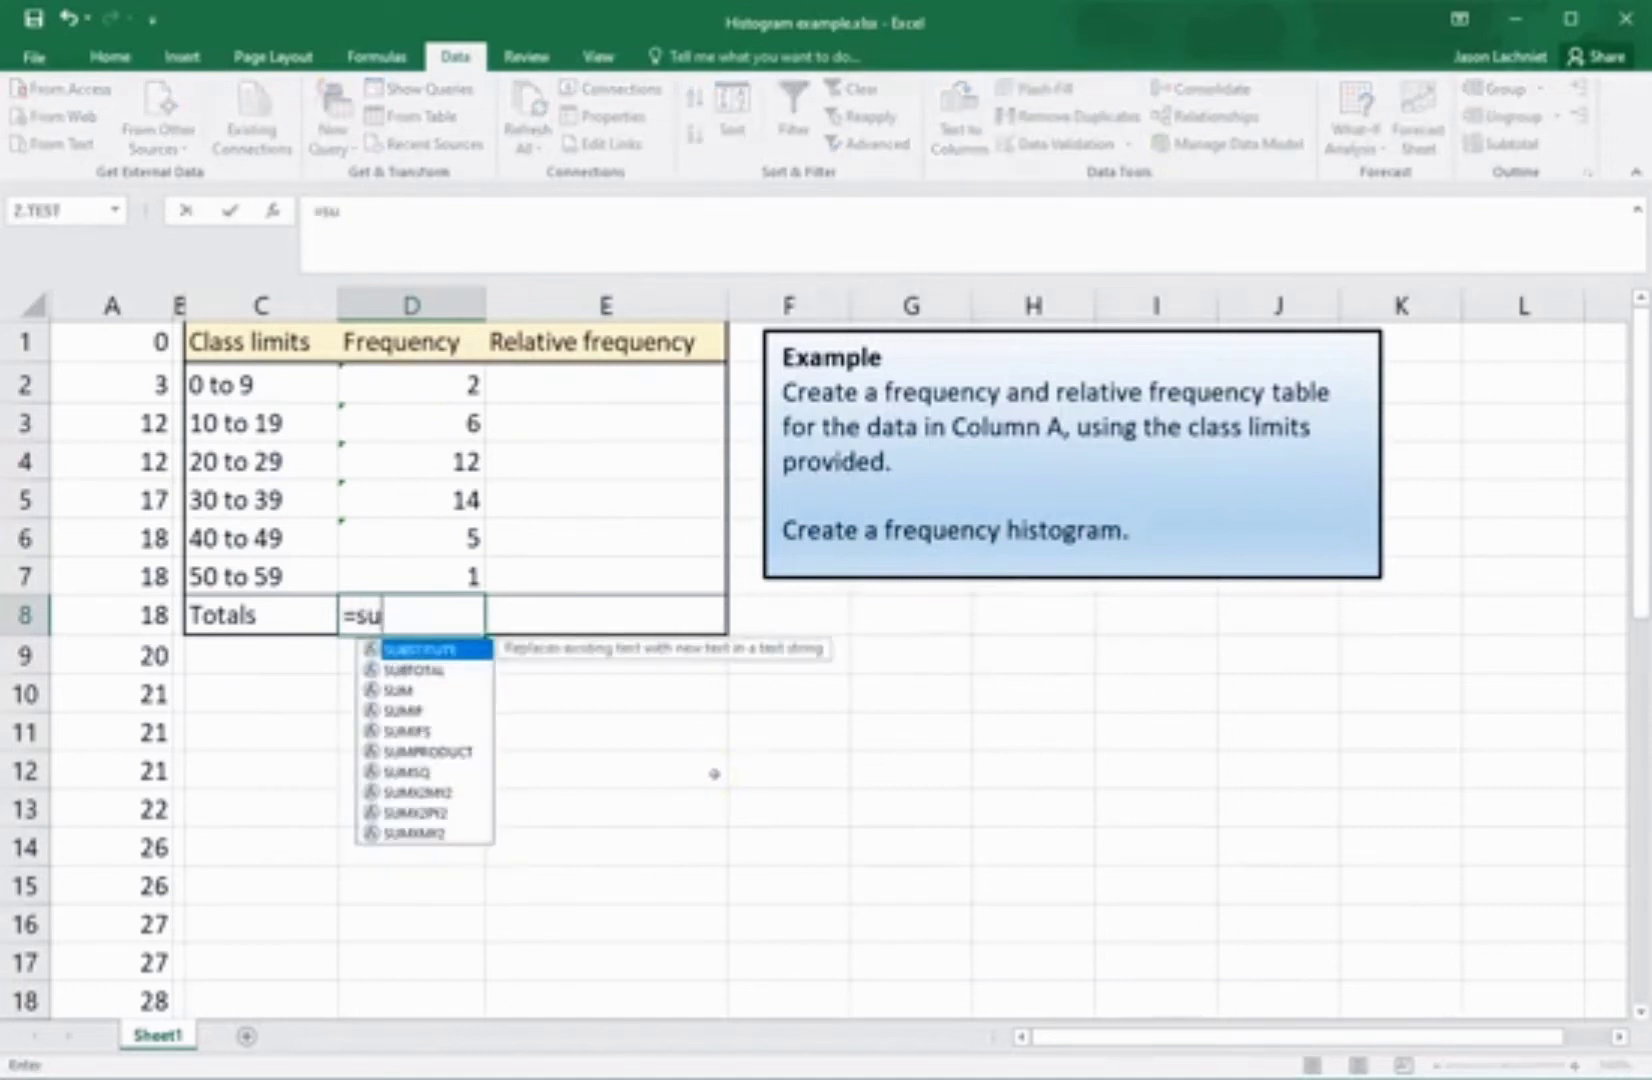
type("m(")
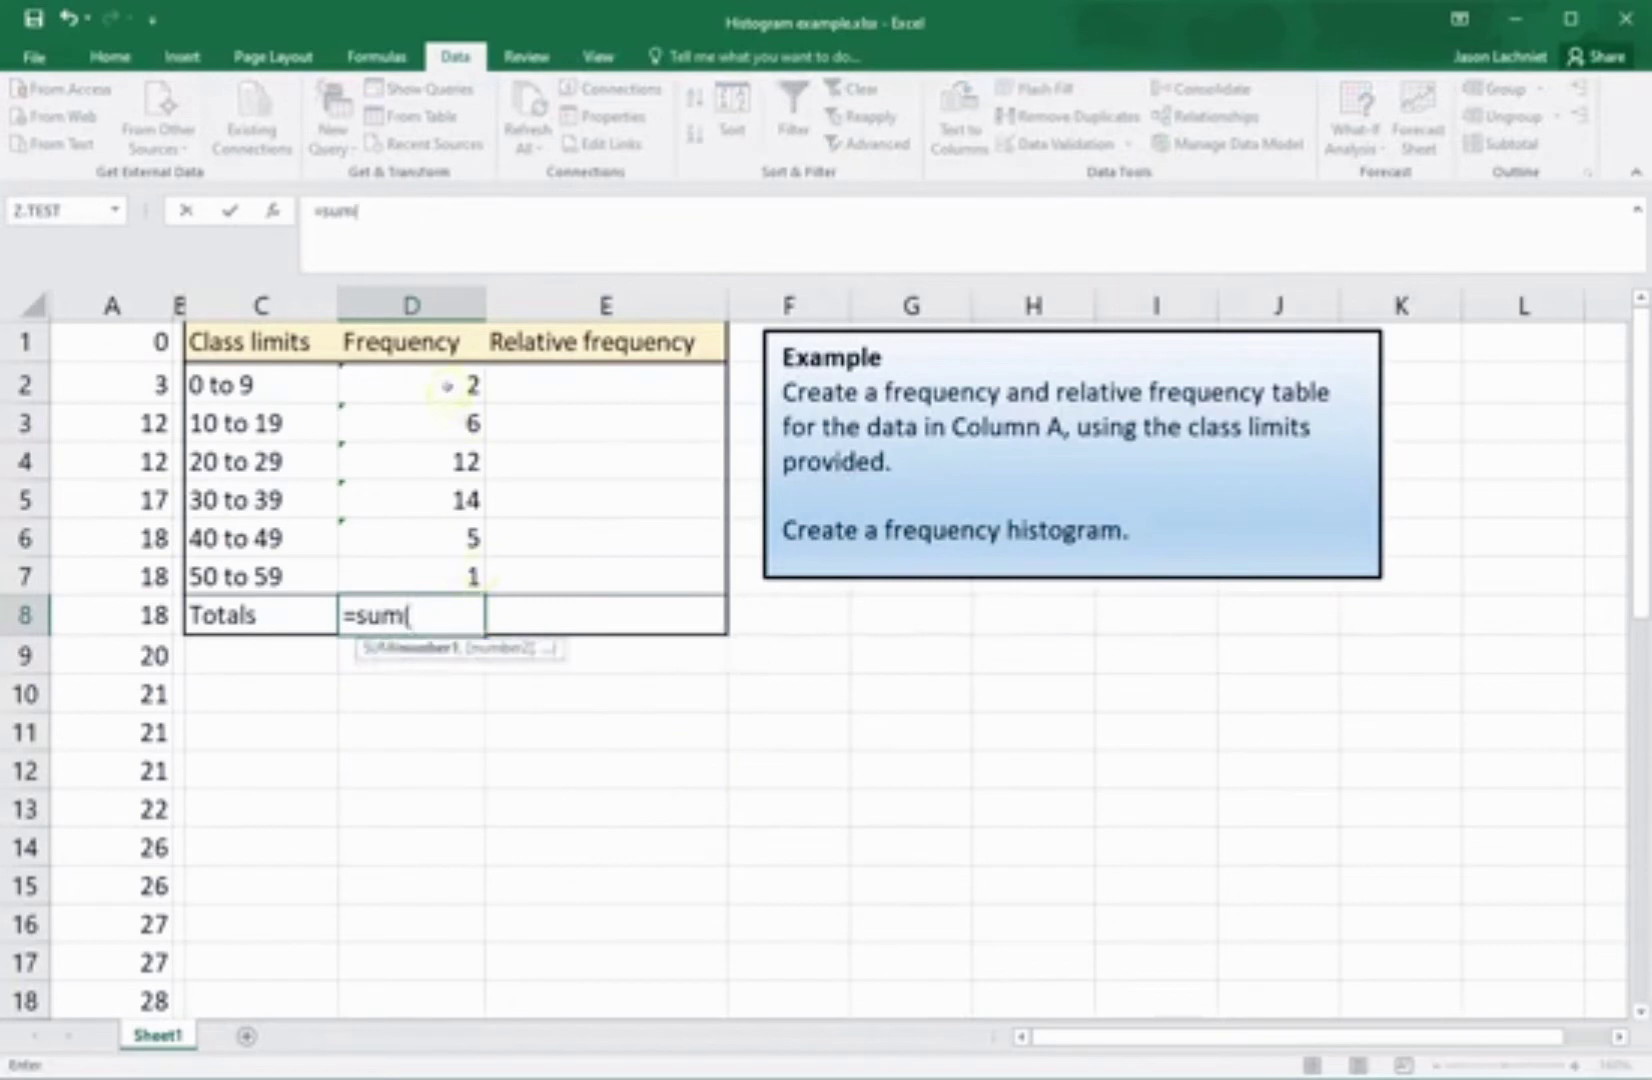
left_click_drag(447, 385, 439, 570)
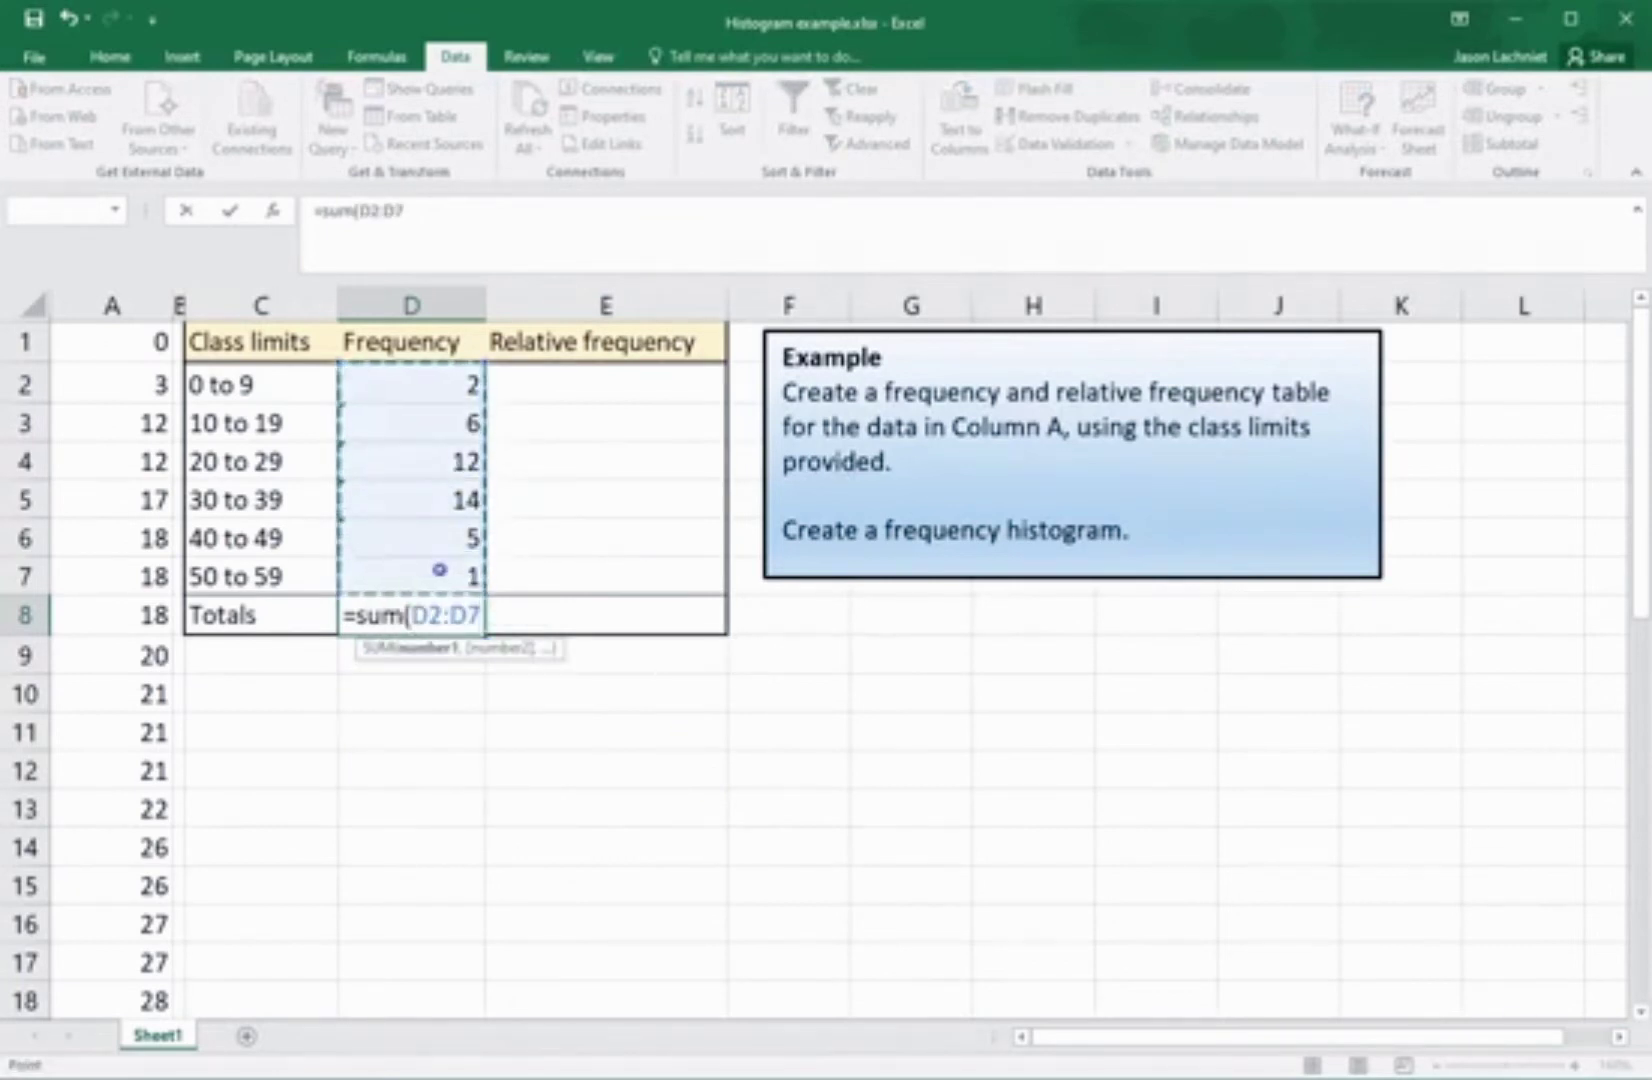
type(")")
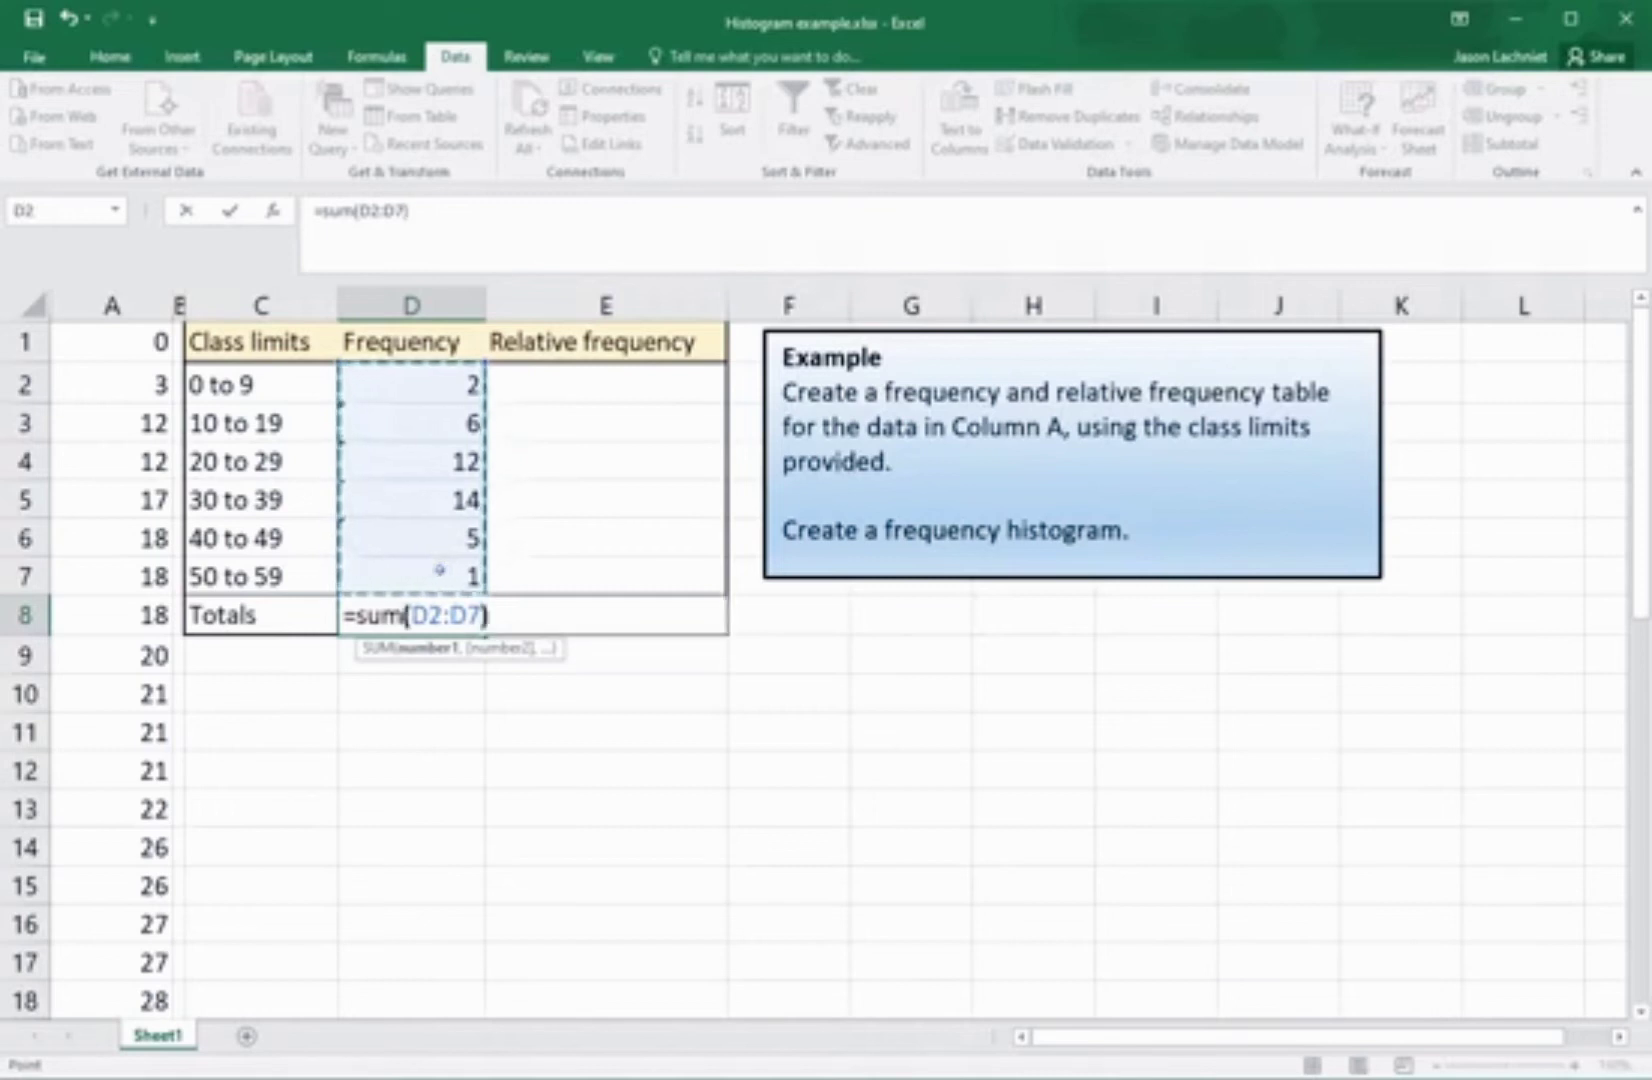
key("Return")
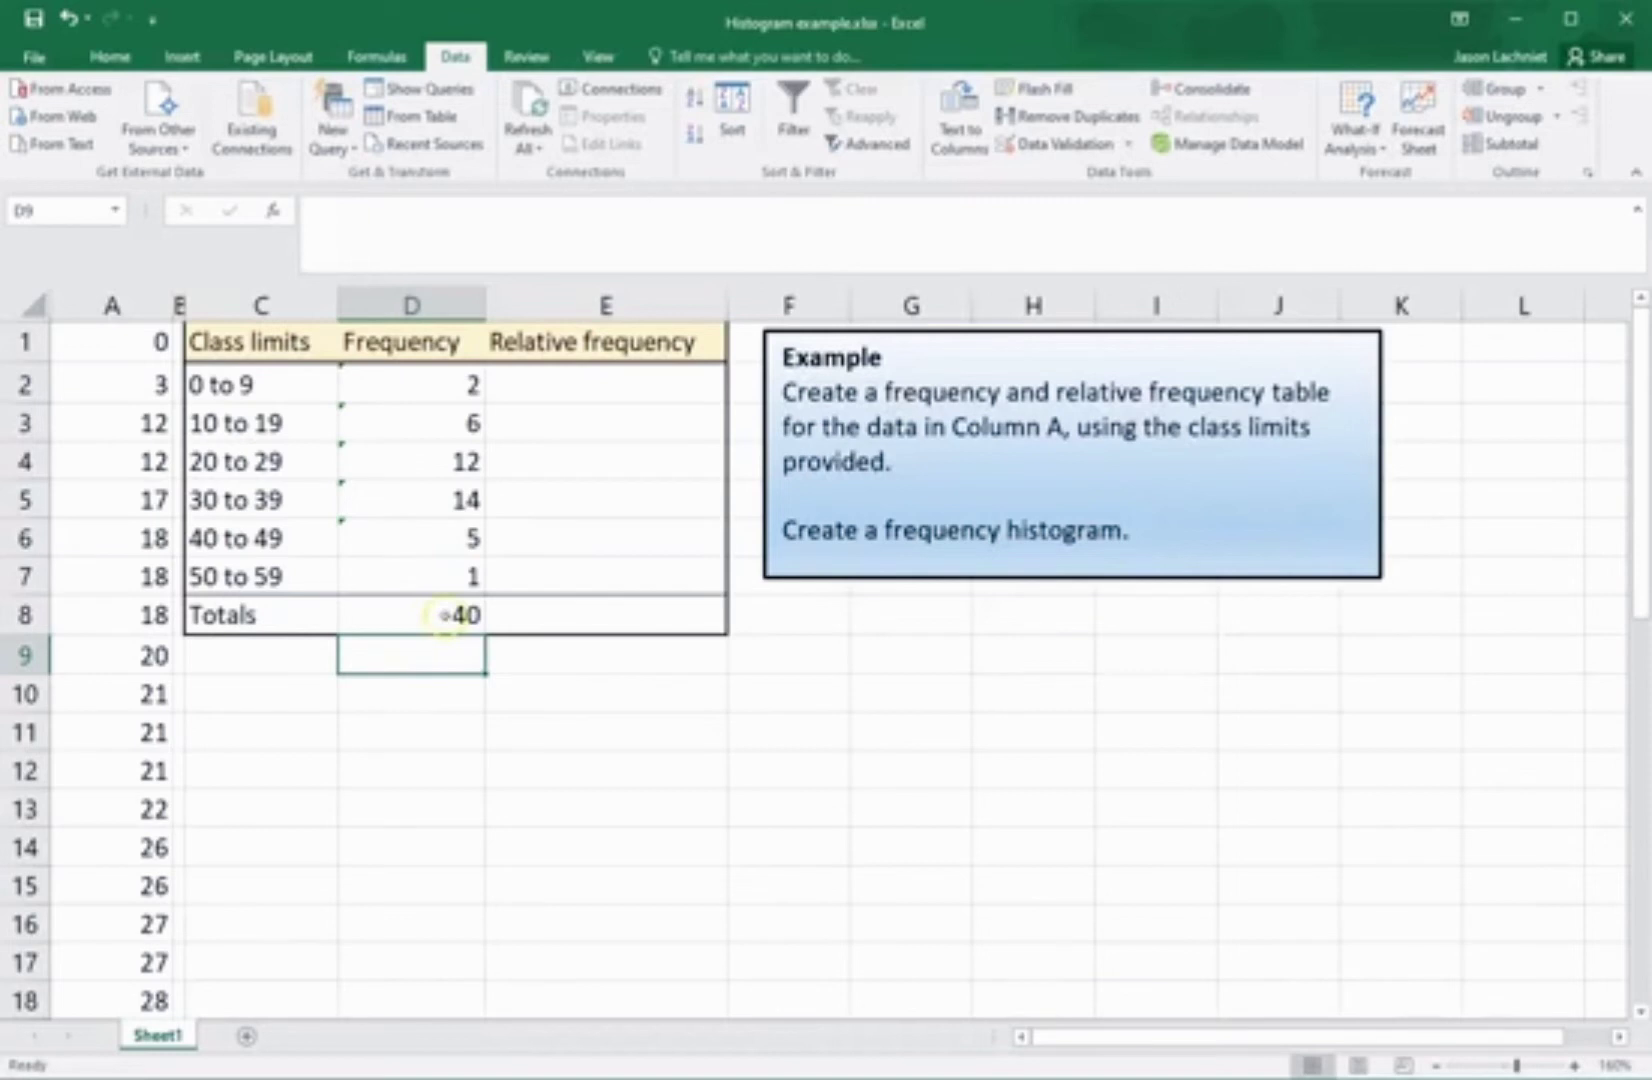
Enter =D2/40 in E2 as the relative frequency of the 0 to 9 class
left_click(567, 386)
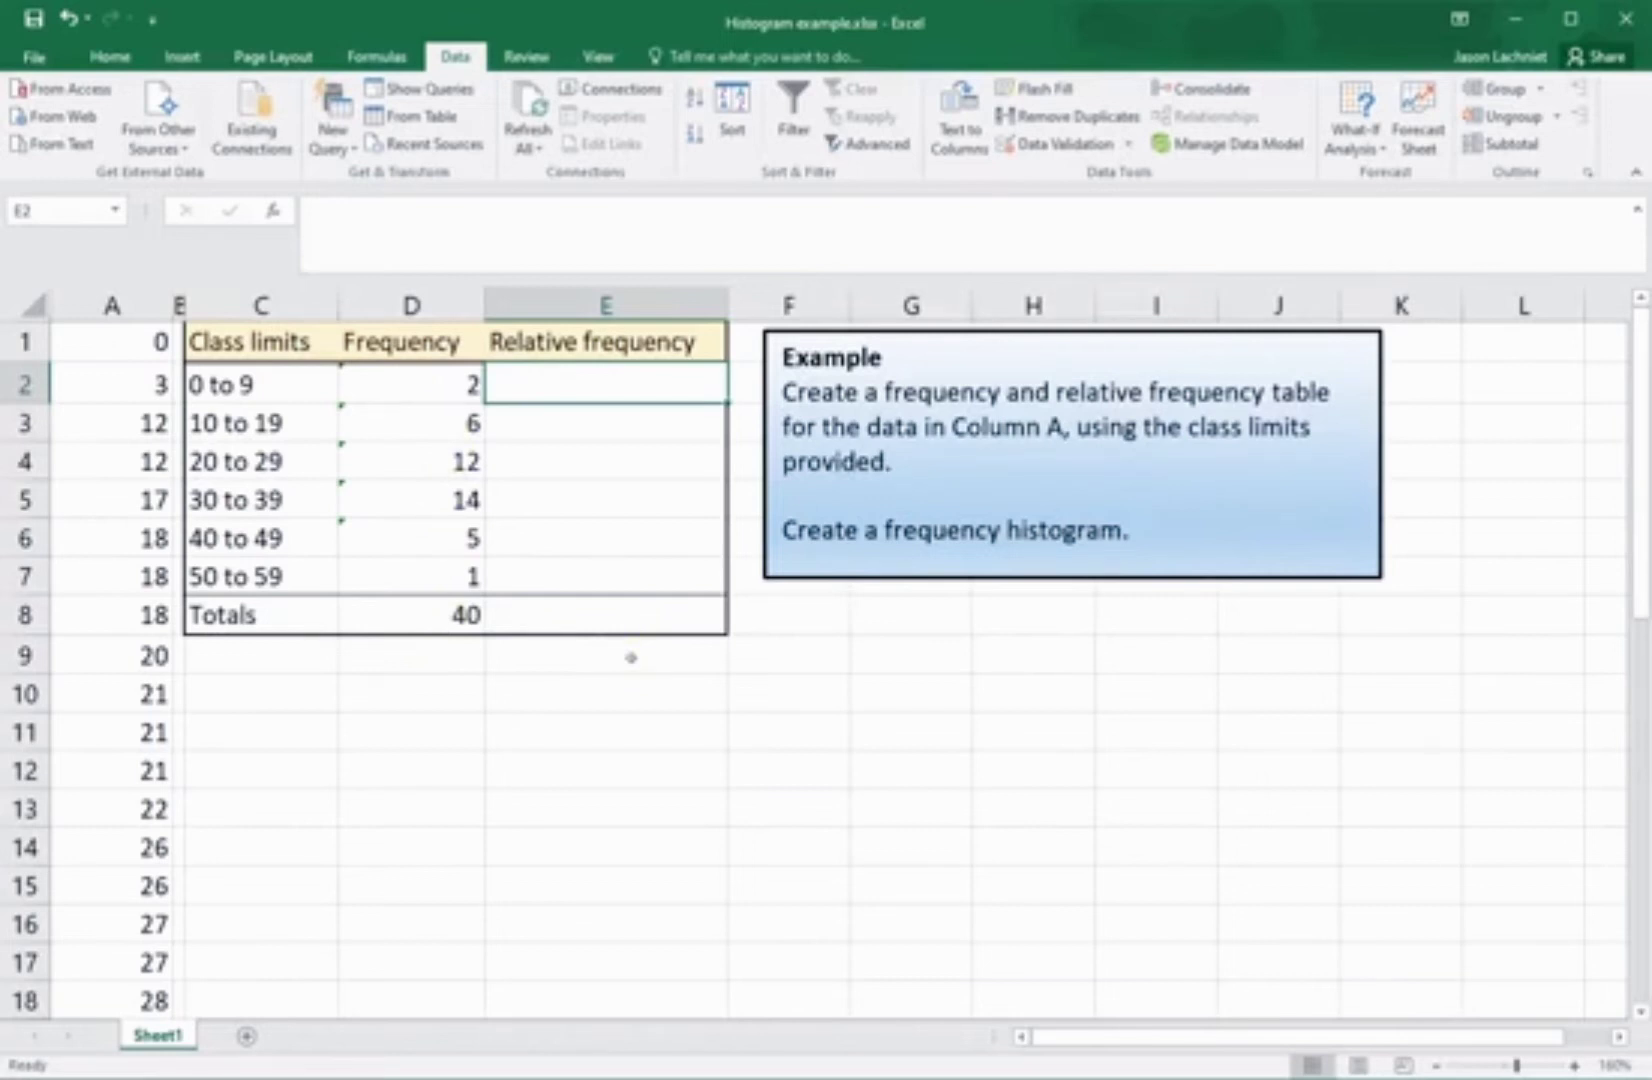
type("=")
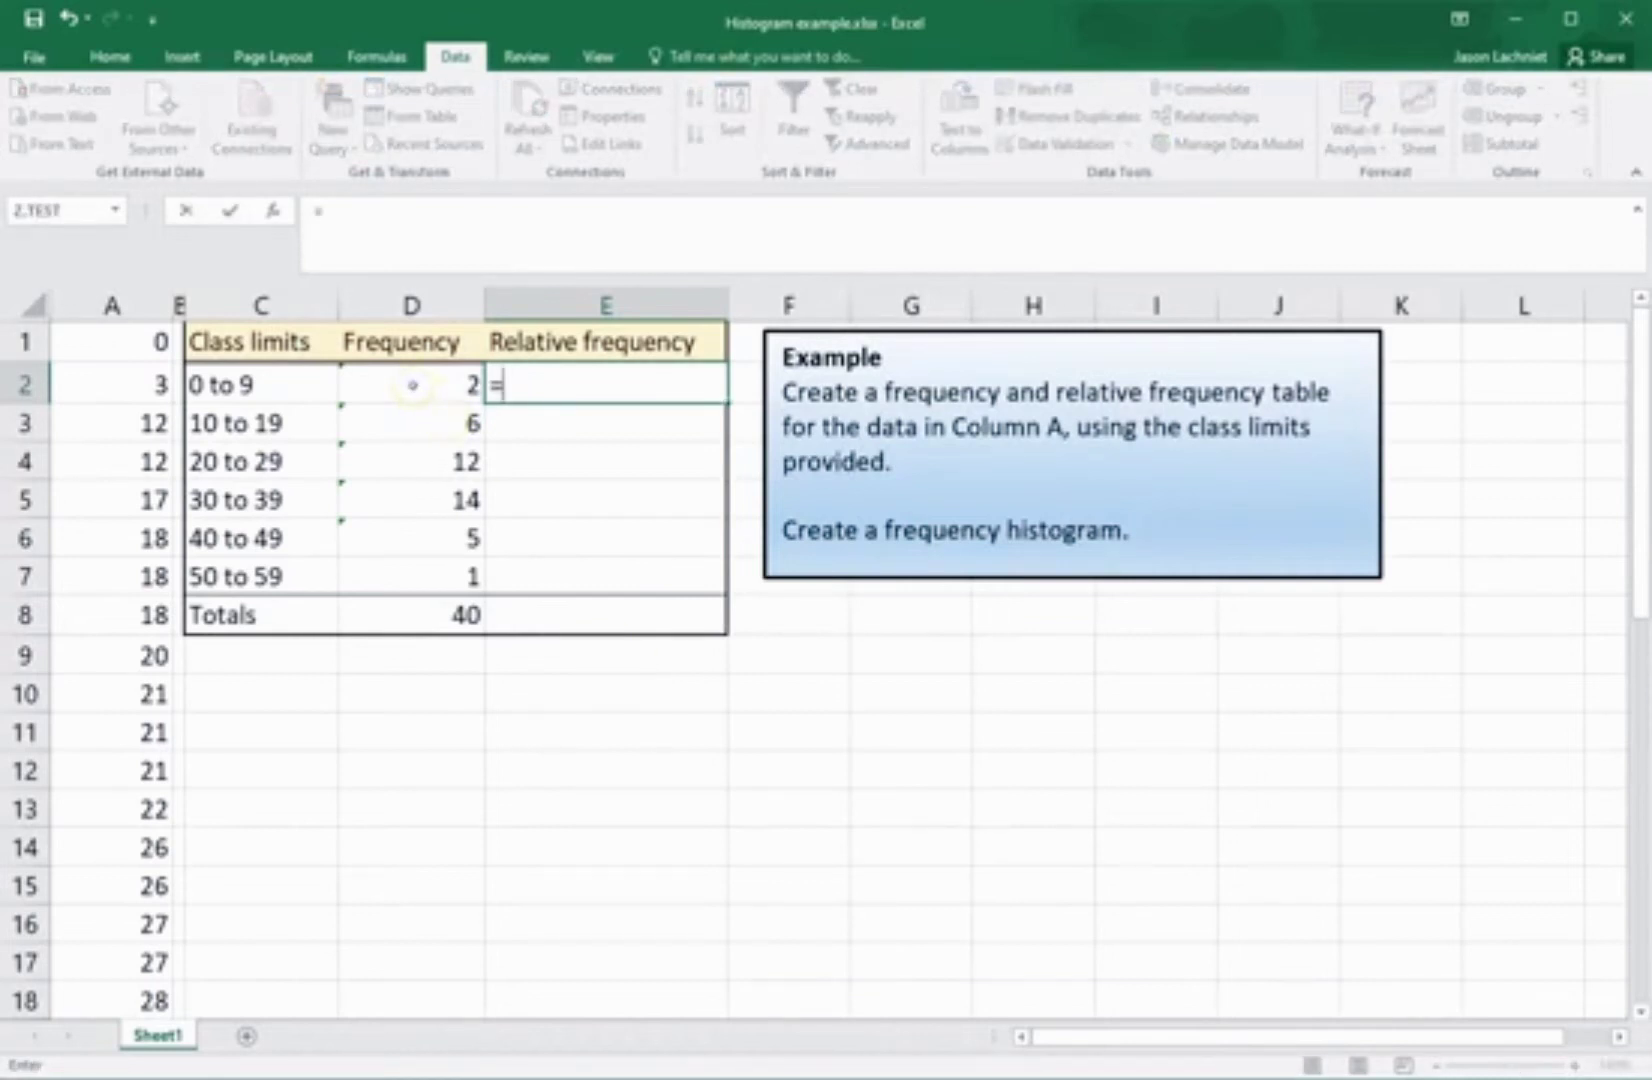
left_click(413, 385)
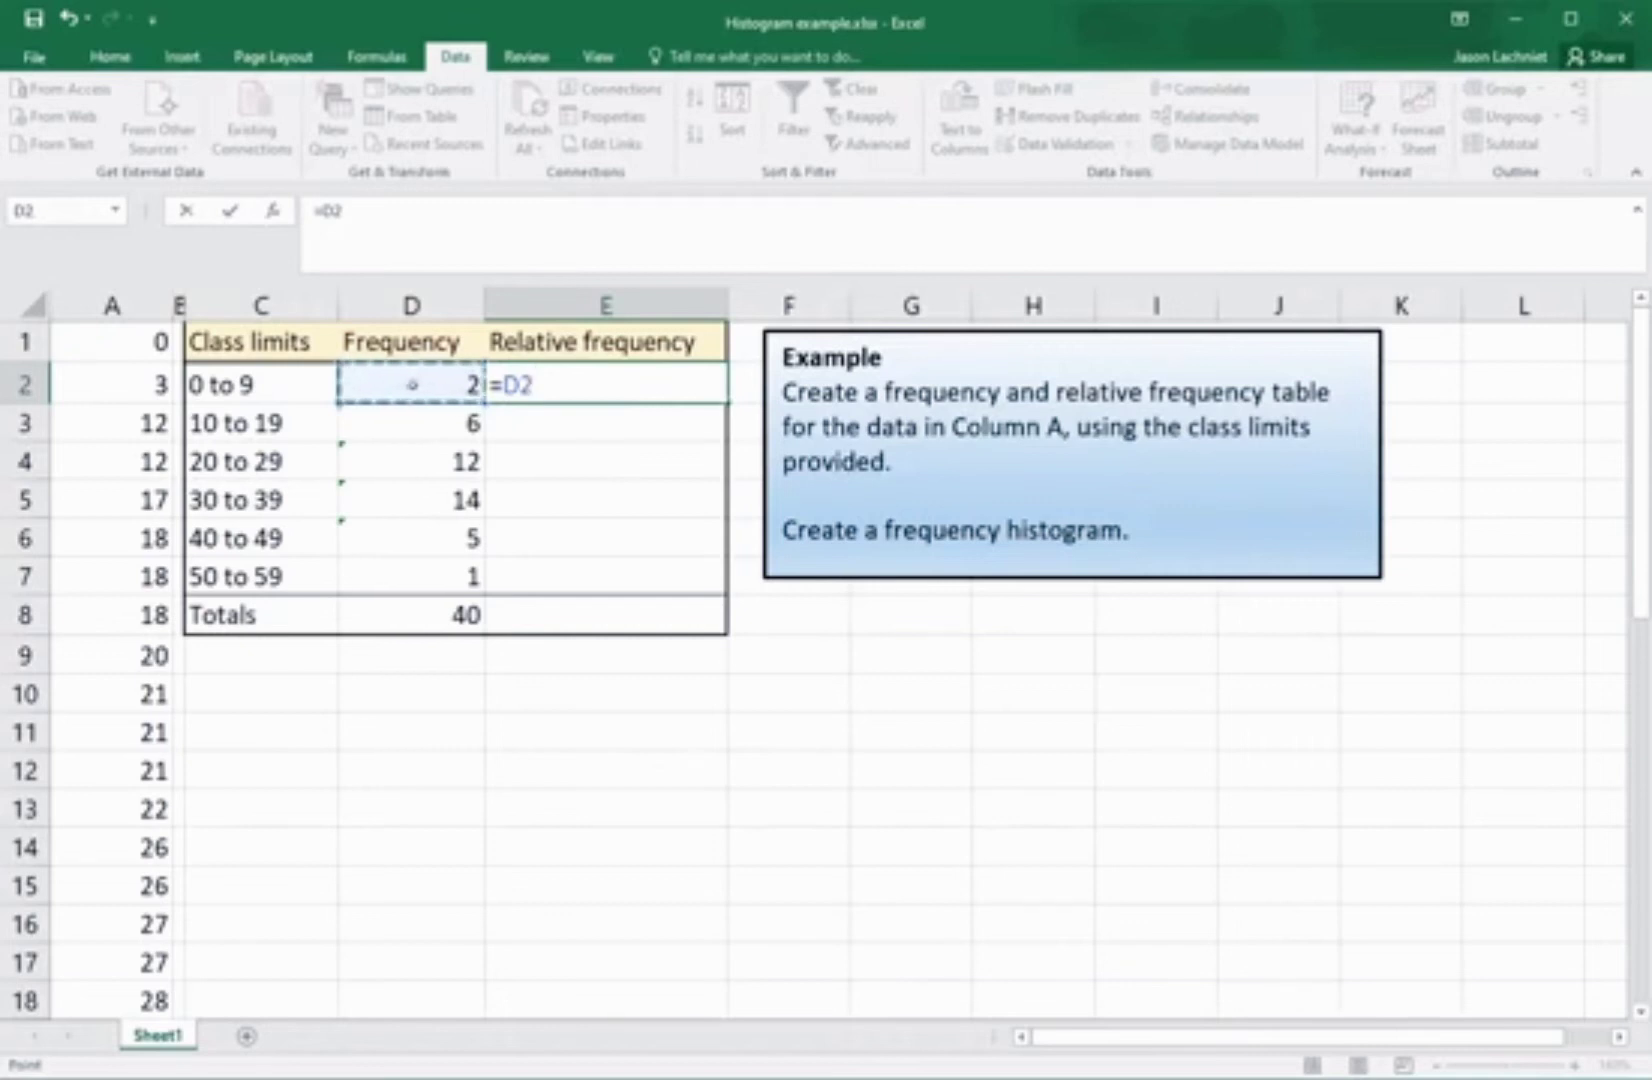
type("/40")
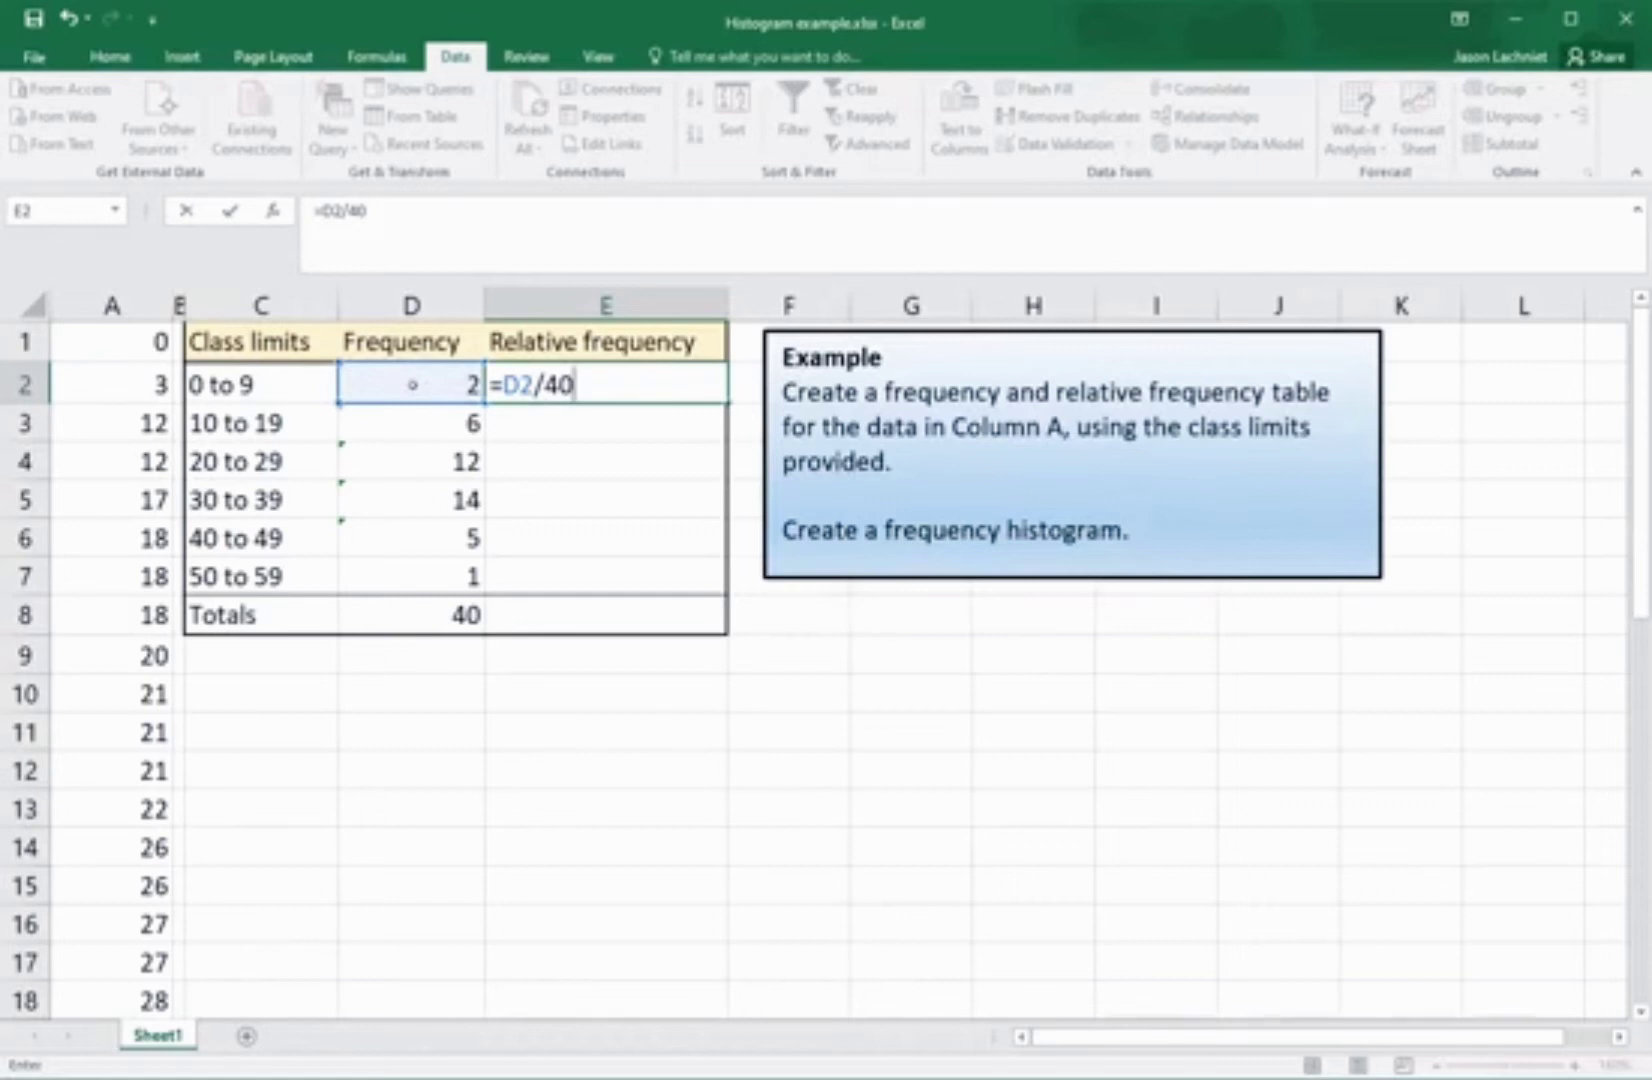
key("Return")
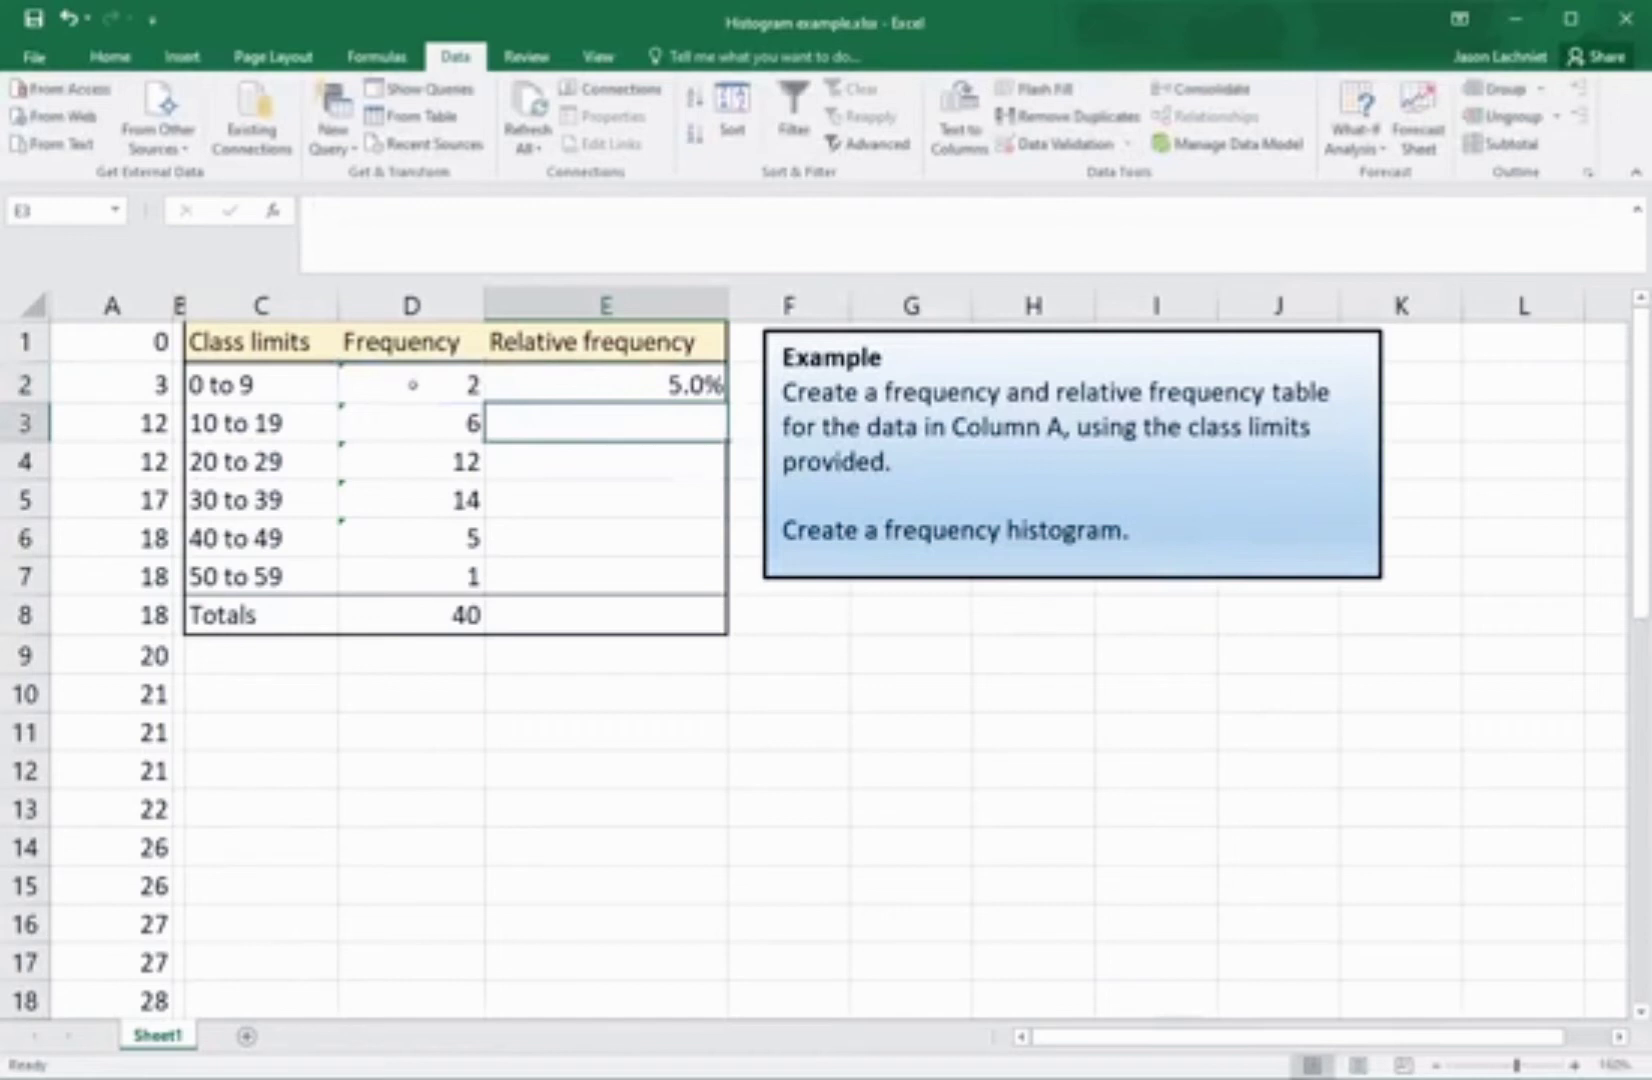
key("Up")
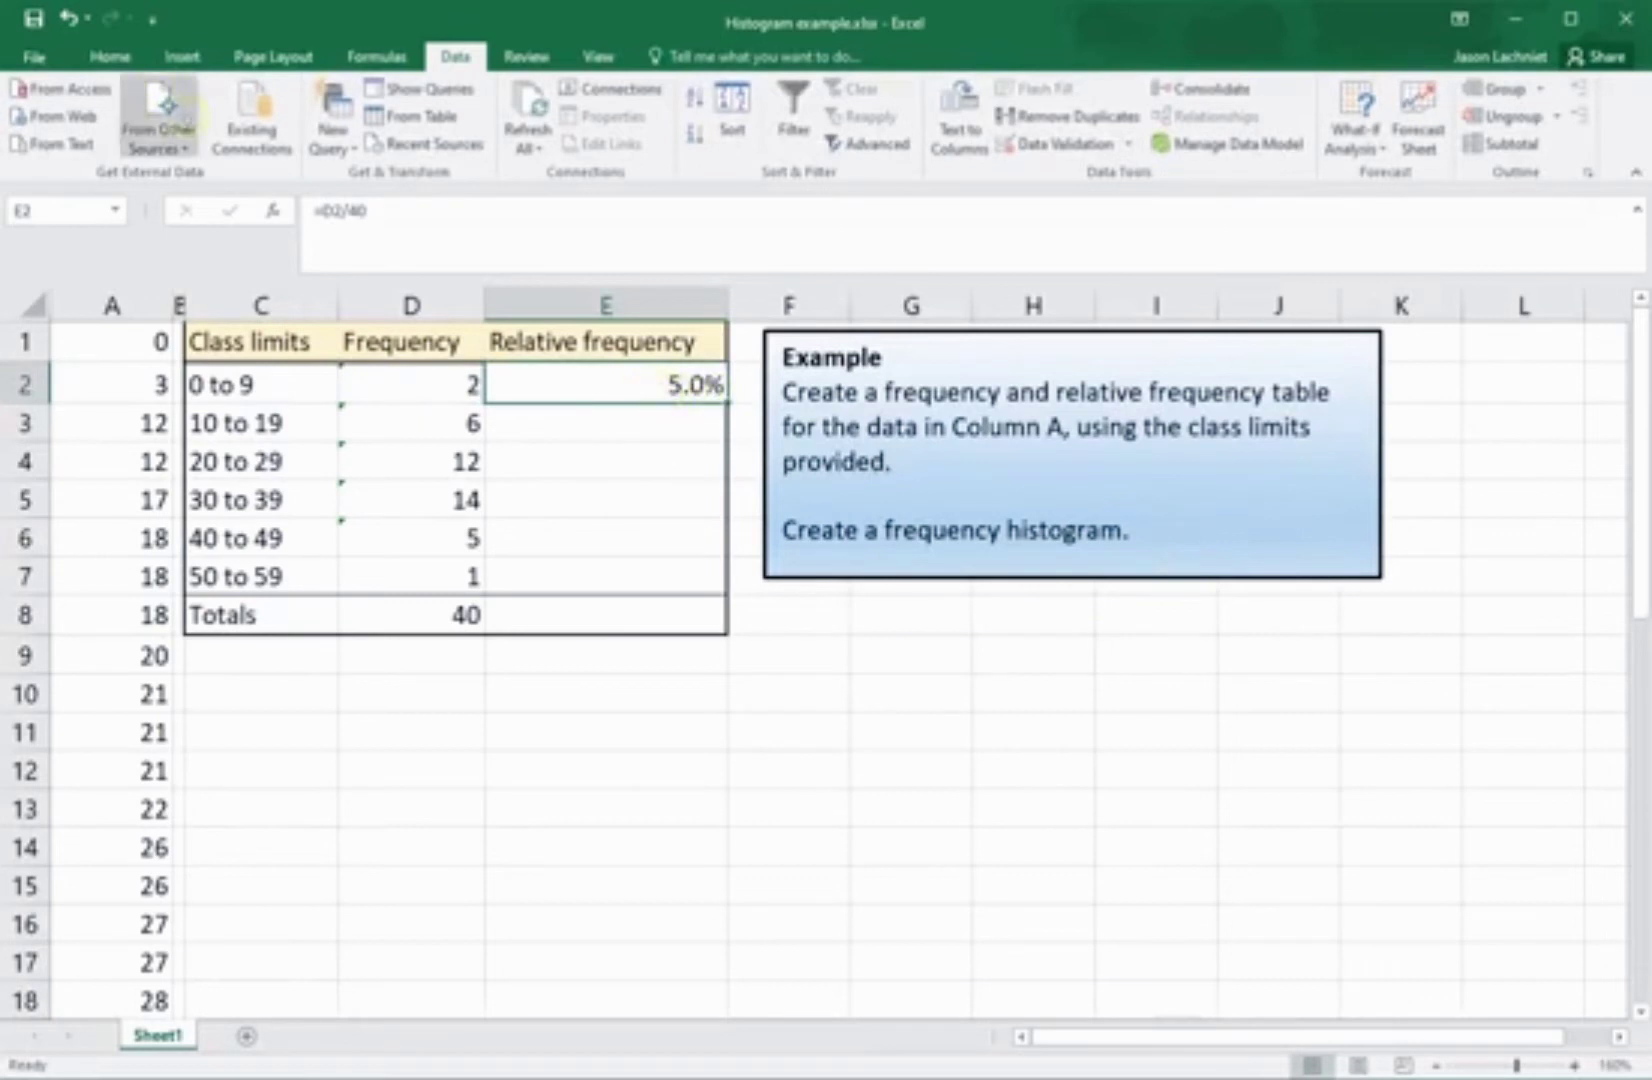
left_click(110, 56)
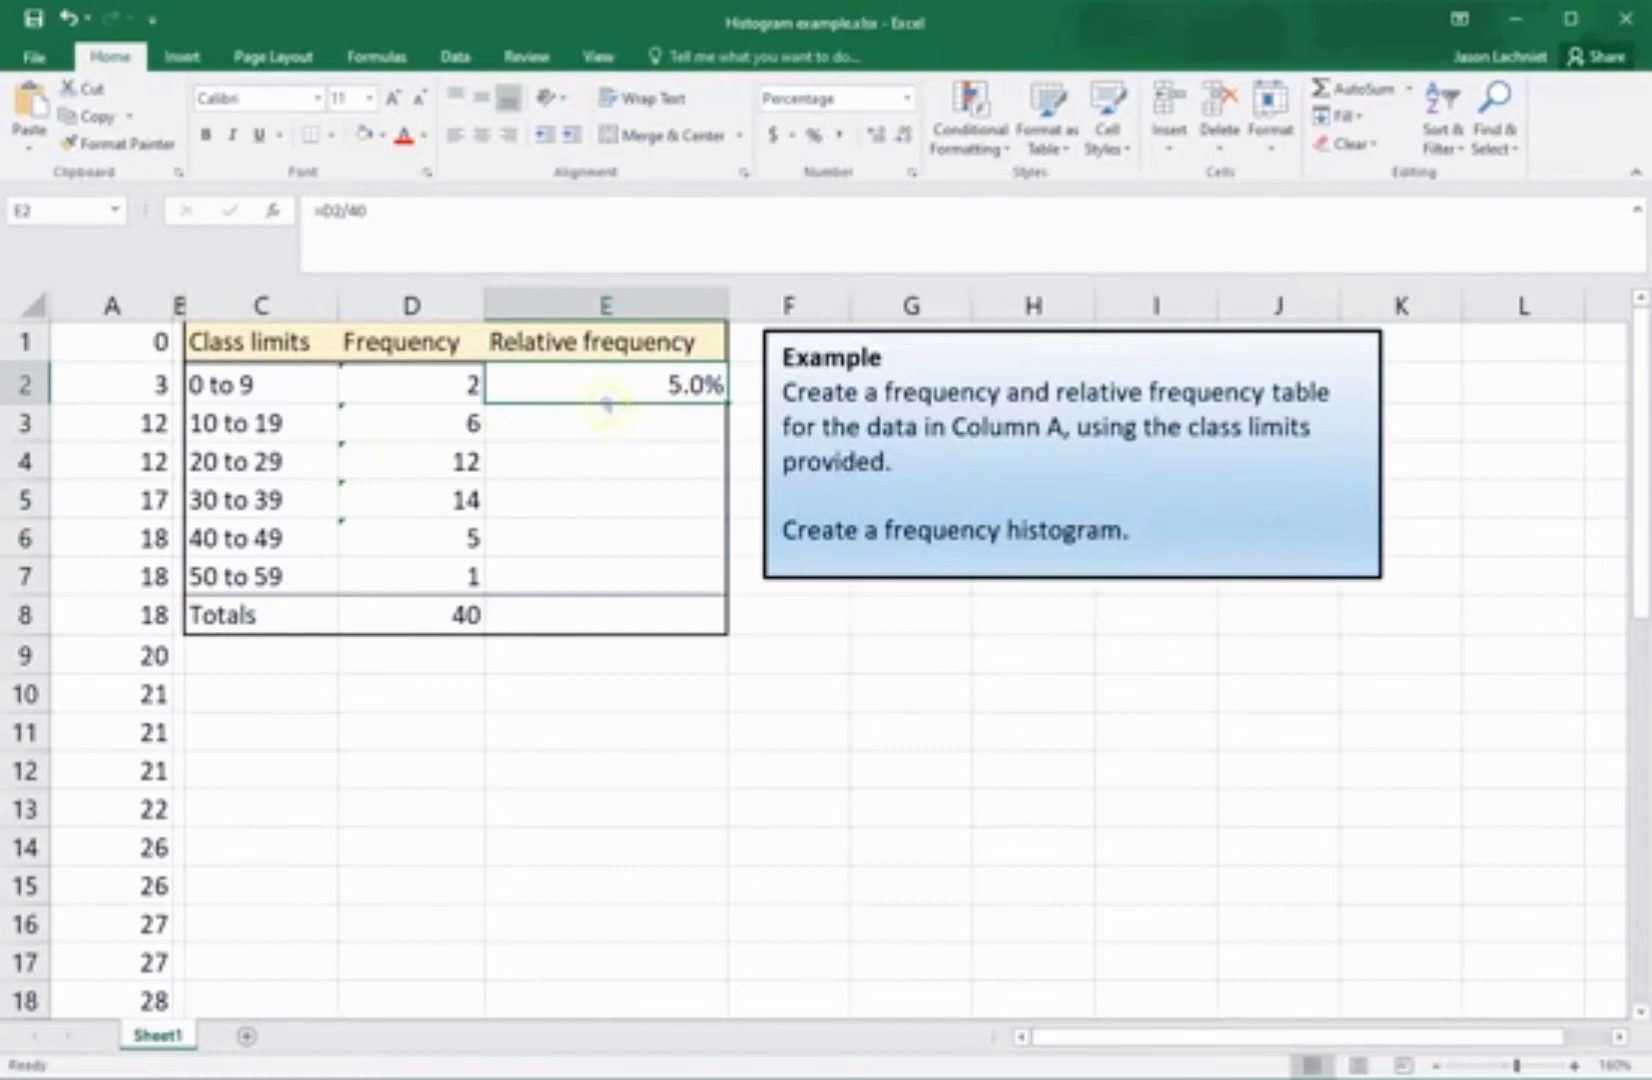
left_click(380, 214)
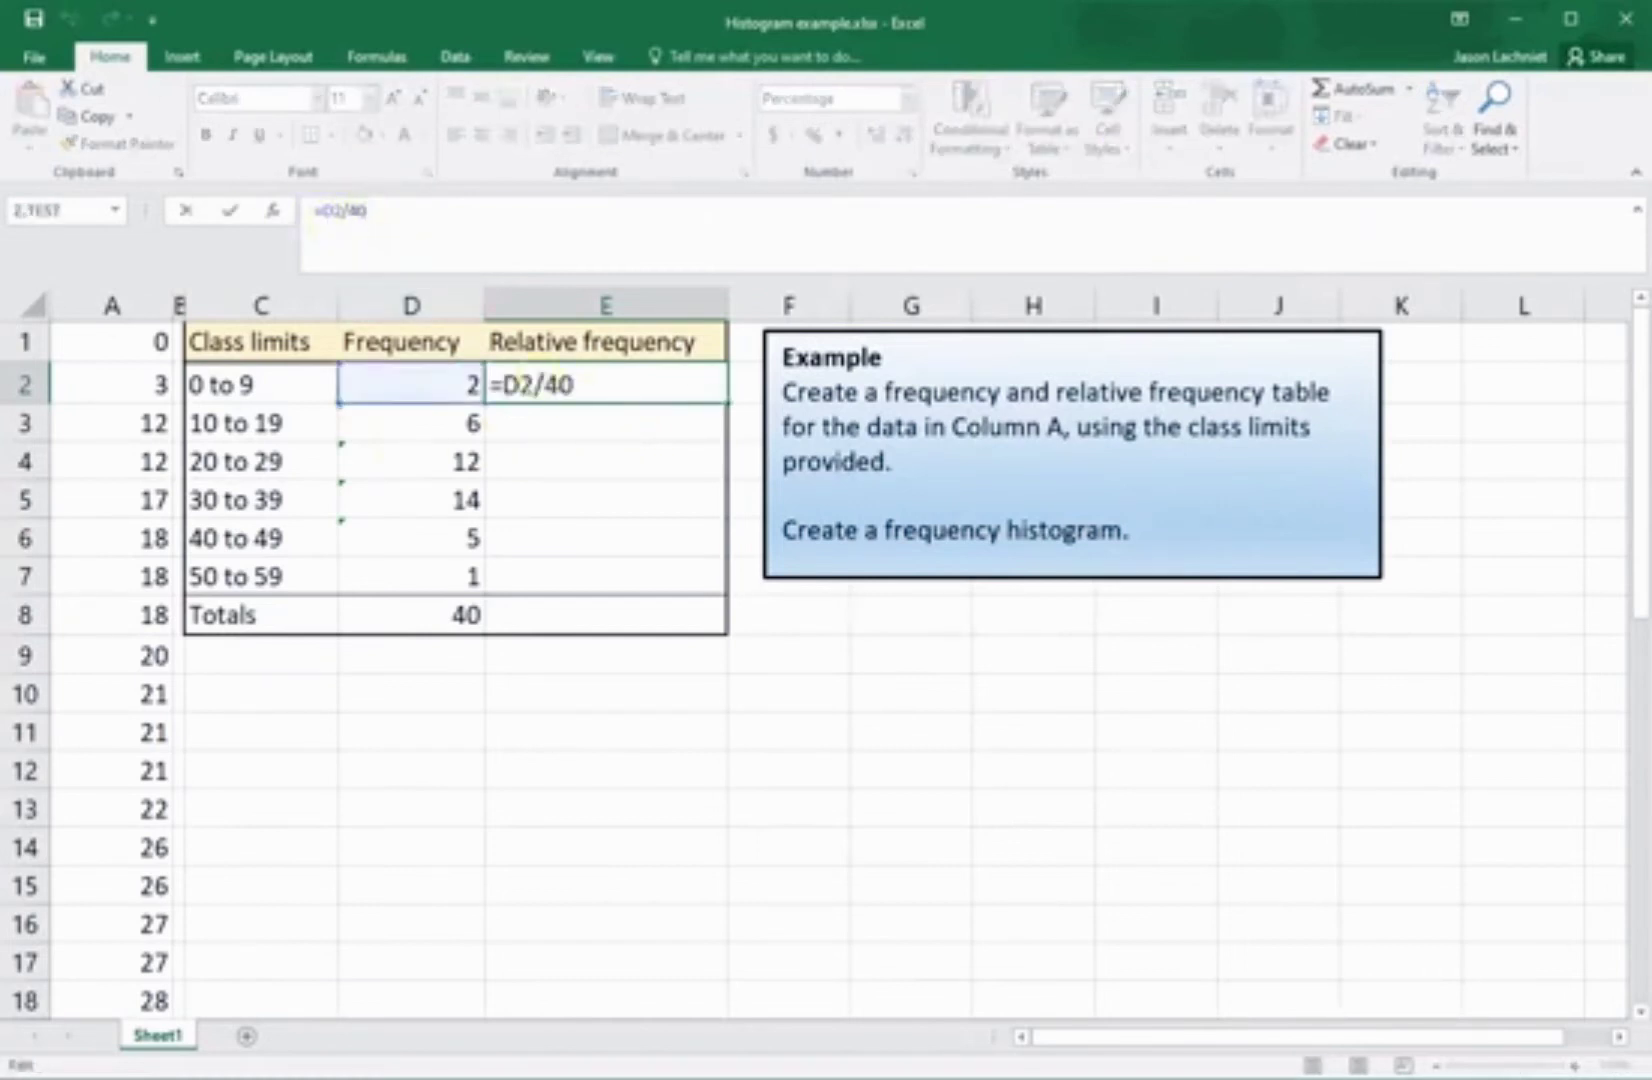
left_click(568, 428)
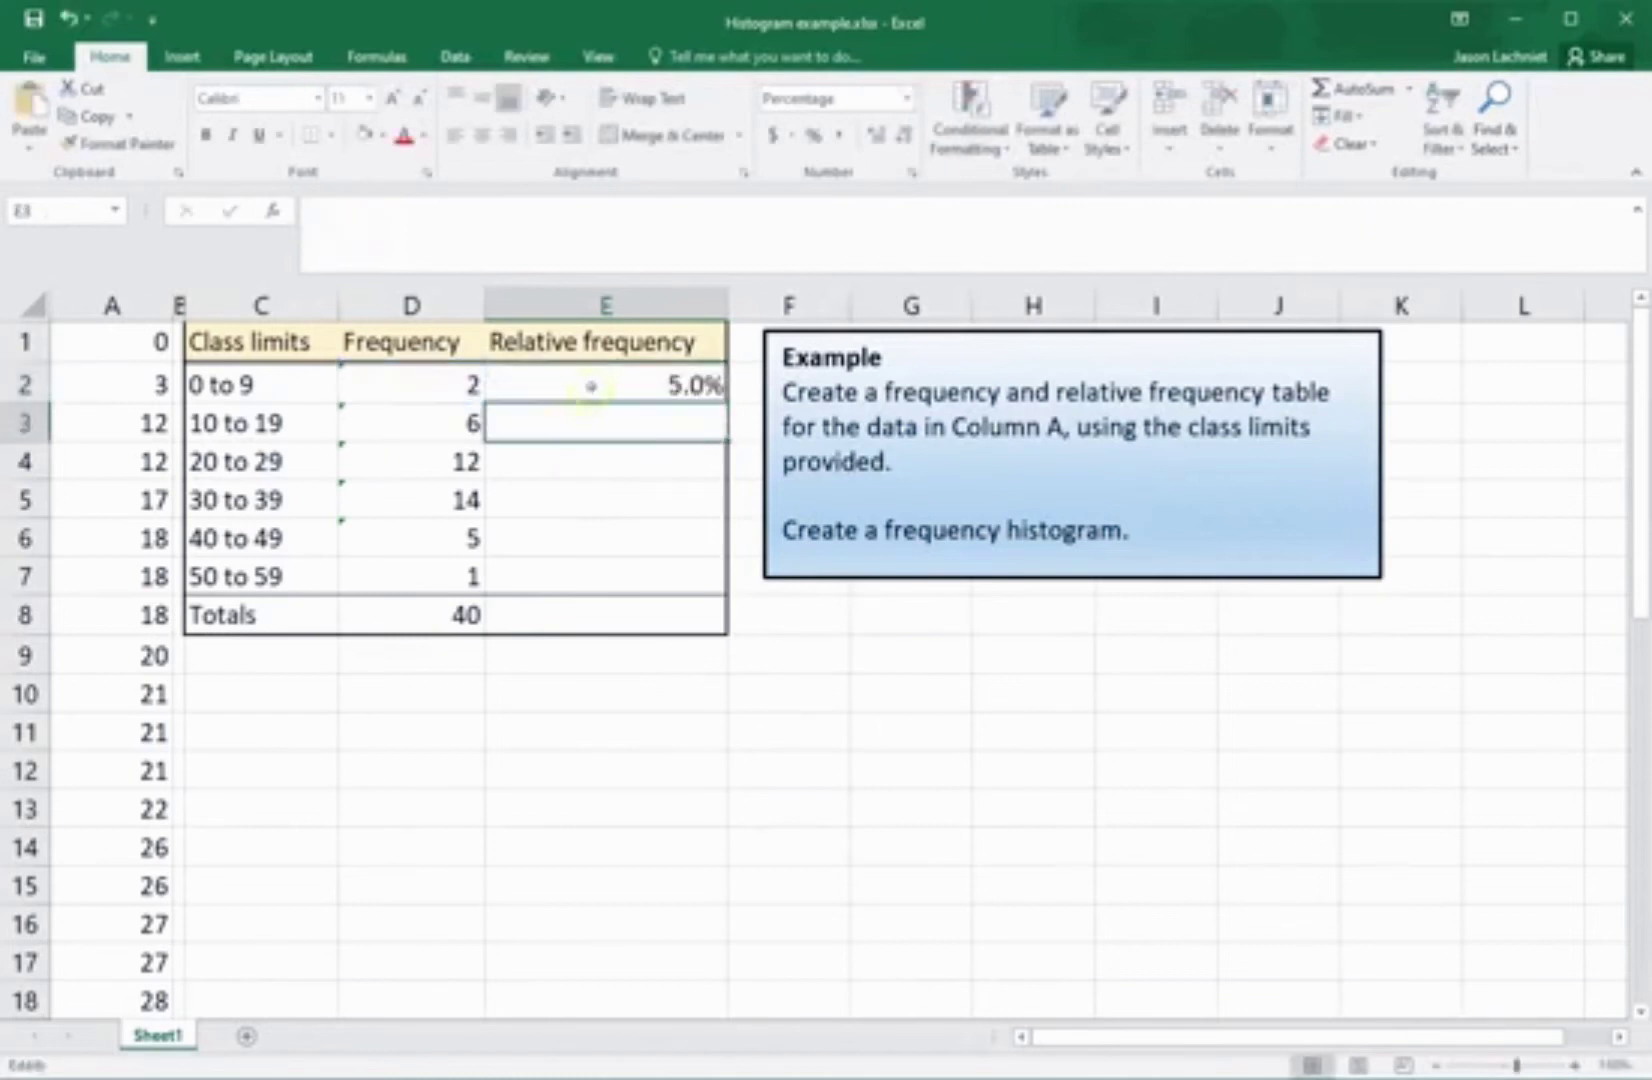
Copy the relative frequency formula from E2 and paste it into E3:E7 for the remaining classes
left_click(630, 382)
right_click(595, 390)
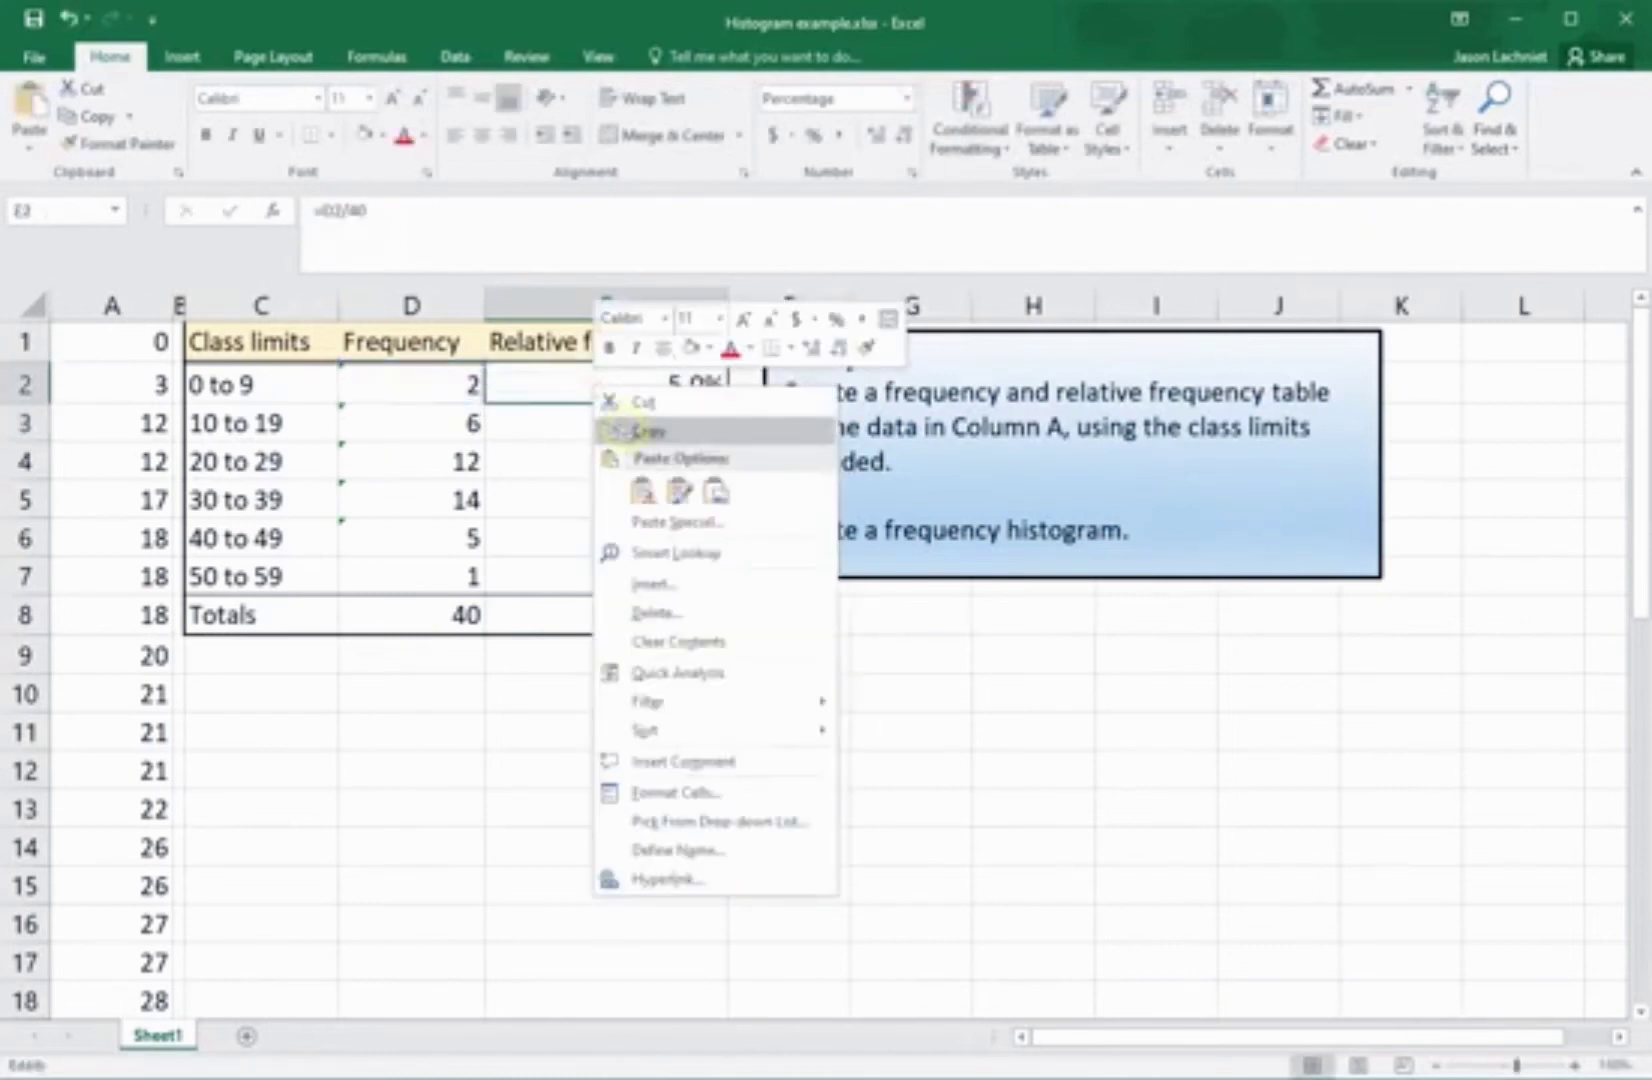
left_click(618, 430)
left_click(578, 428)
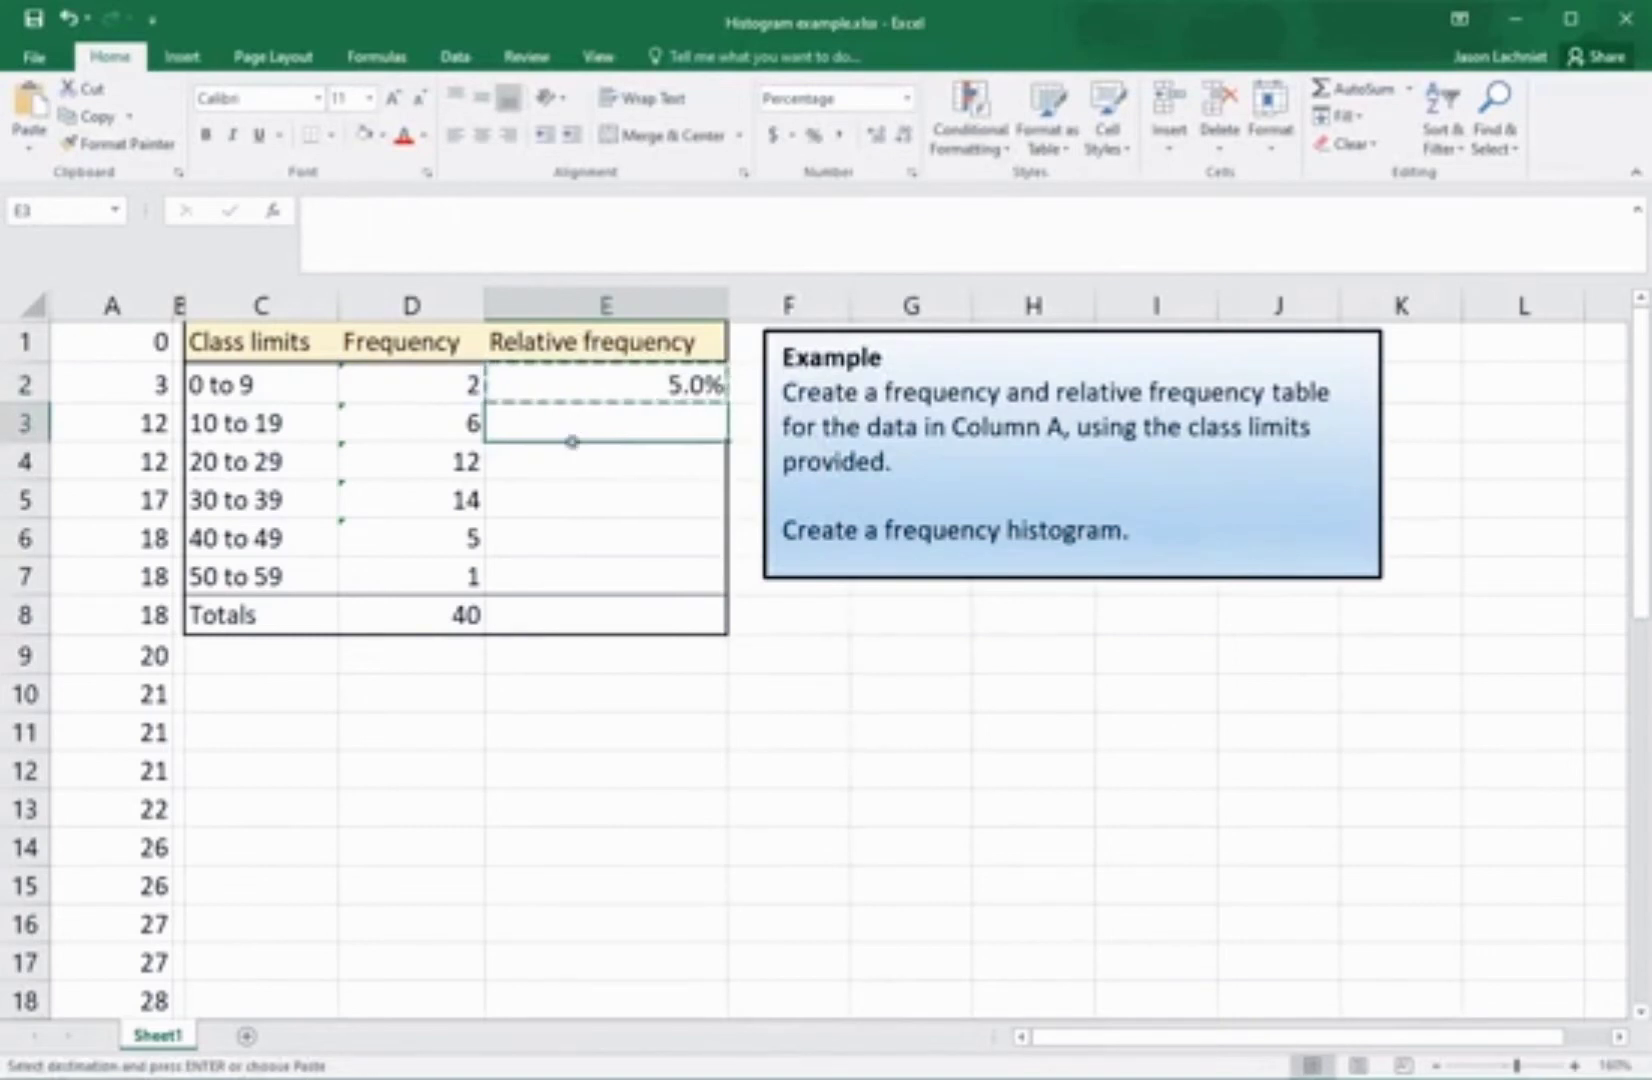
left_click_drag(572, 441, 572, 564)
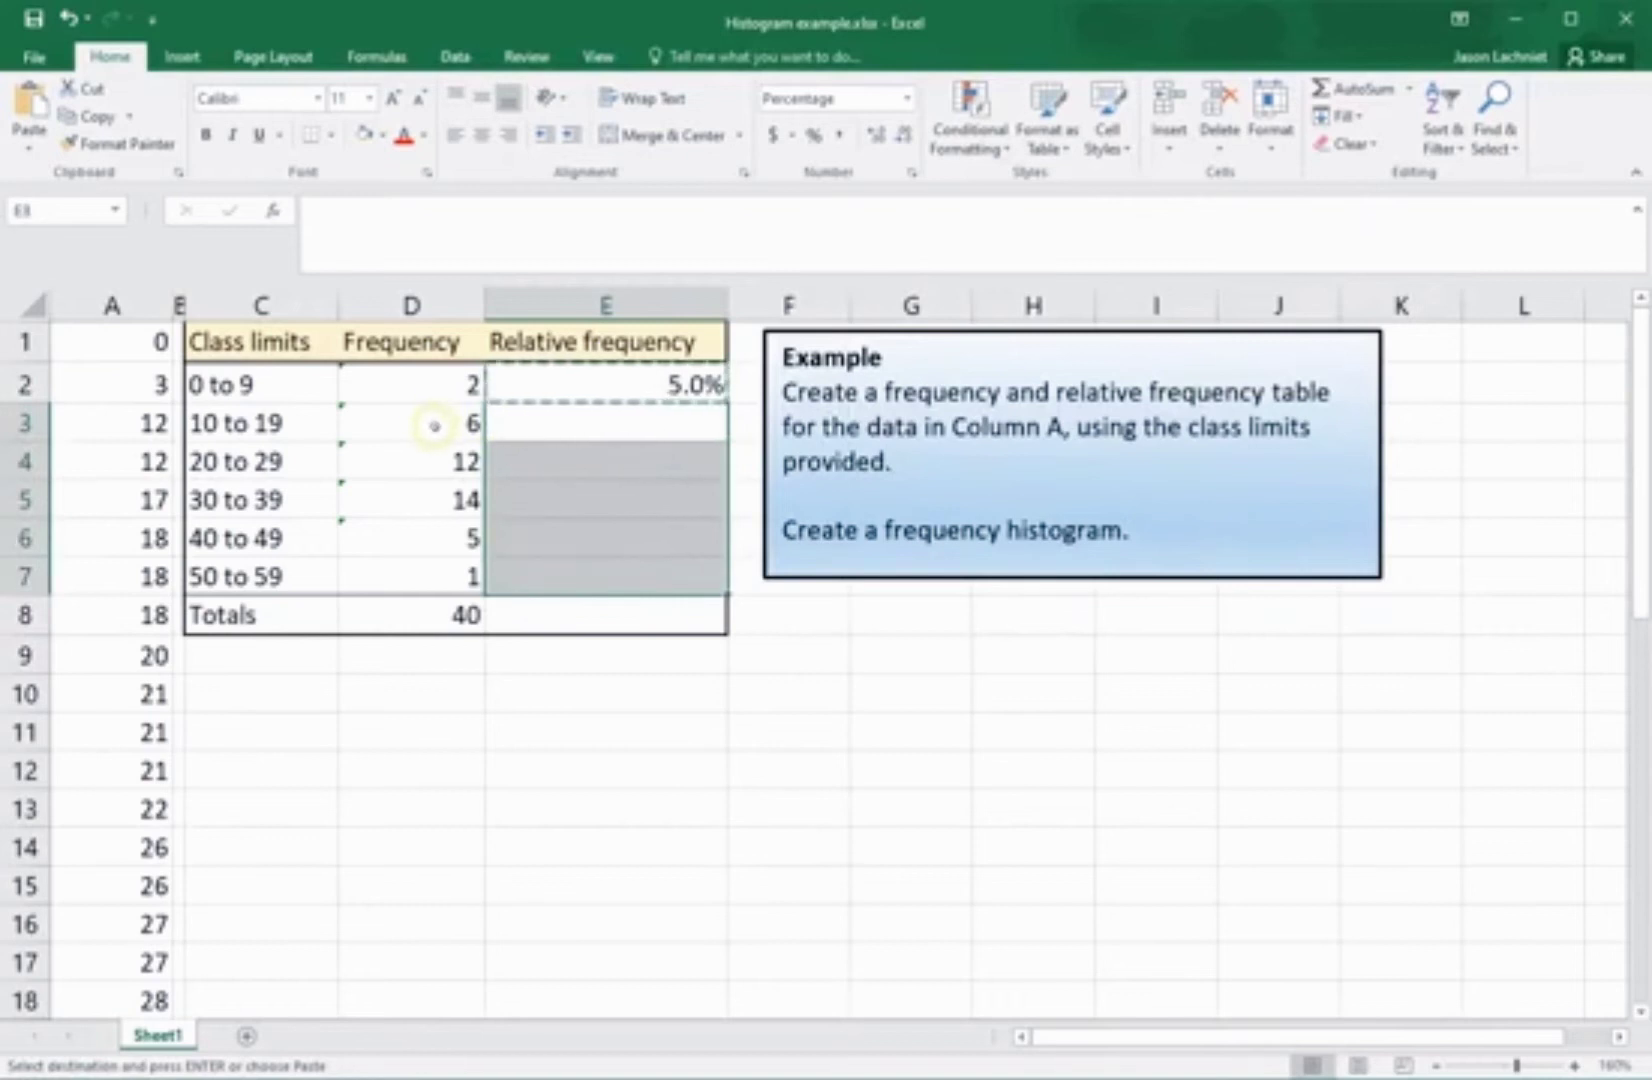
right_click(588, 428)
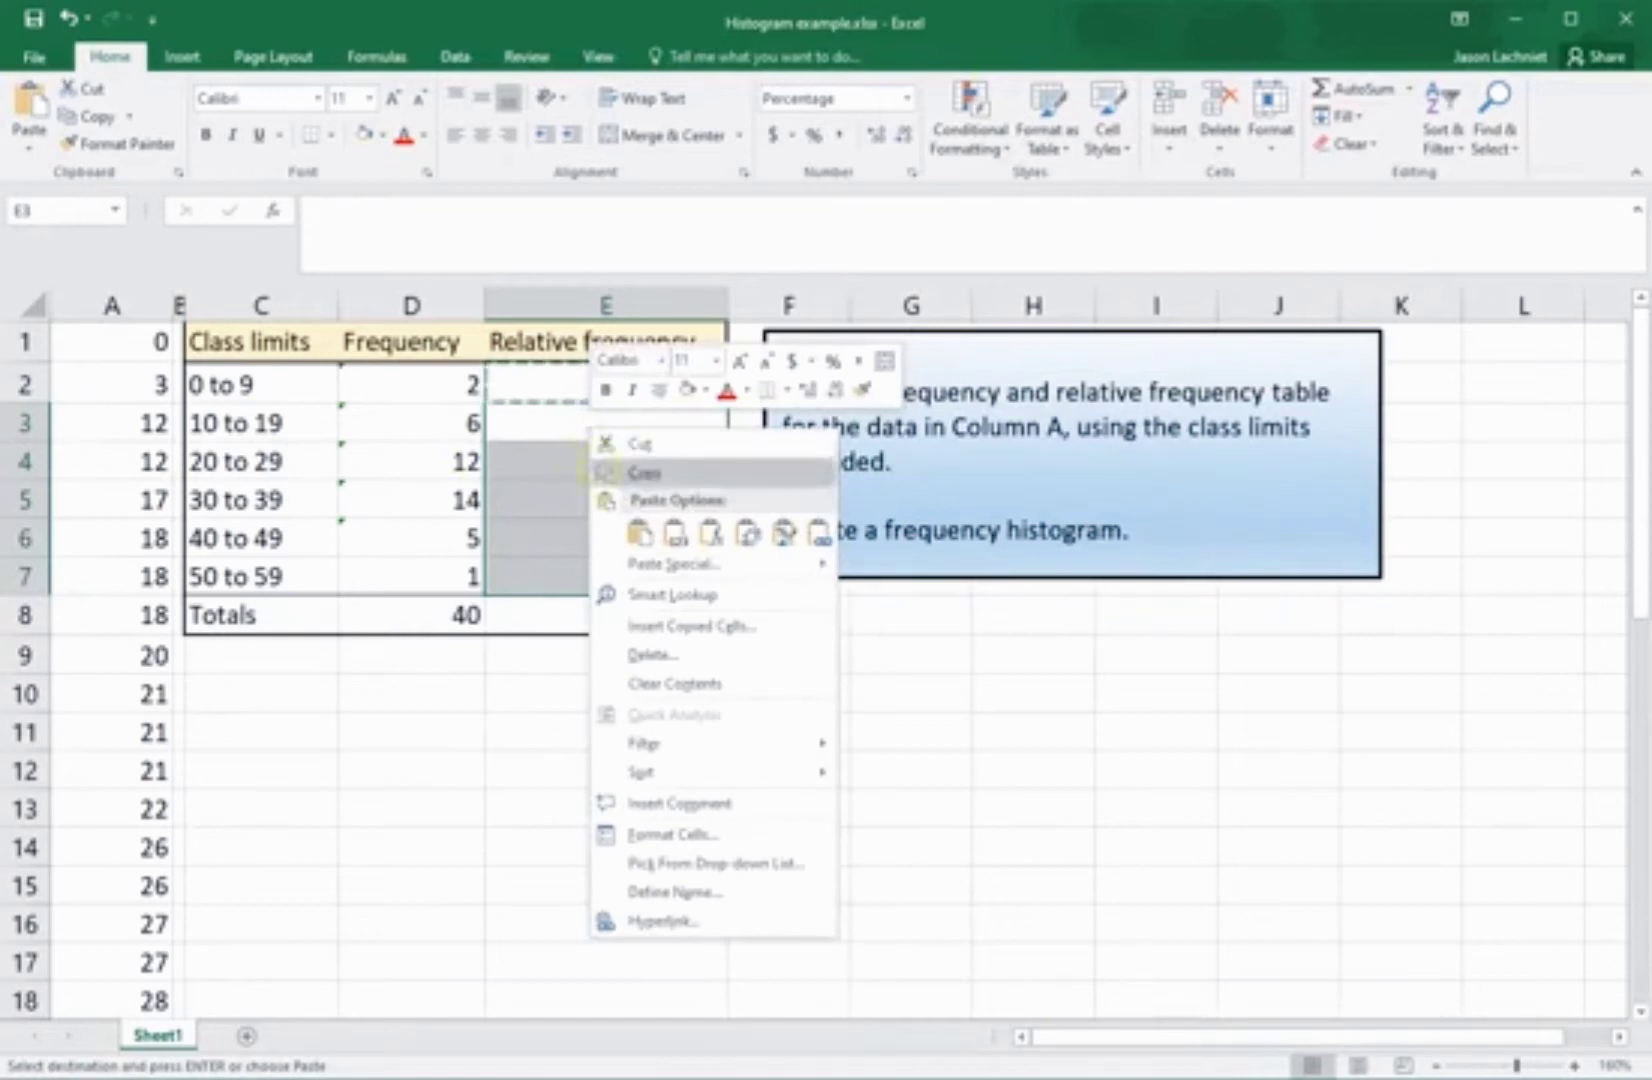
left_click(640, 533)
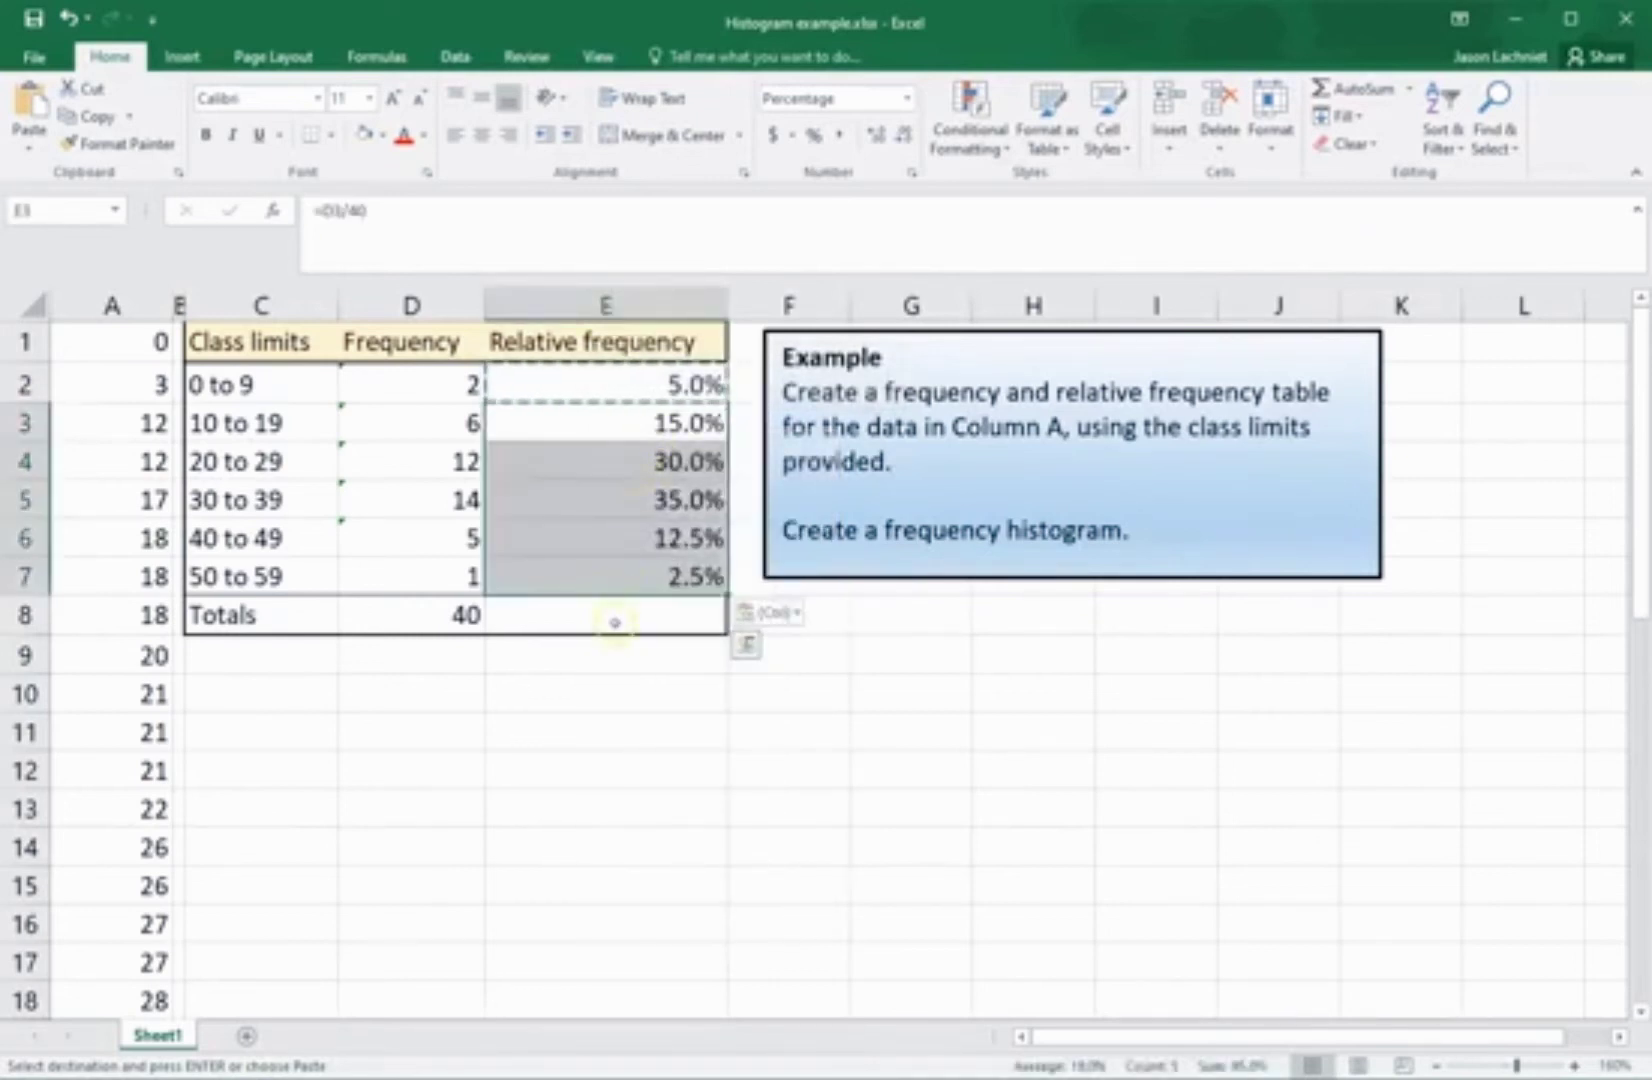
Enter =SUM(E2:E7) in E8 as the total of the Relative frequency column
left_click(613, 620)
type("=sum(")
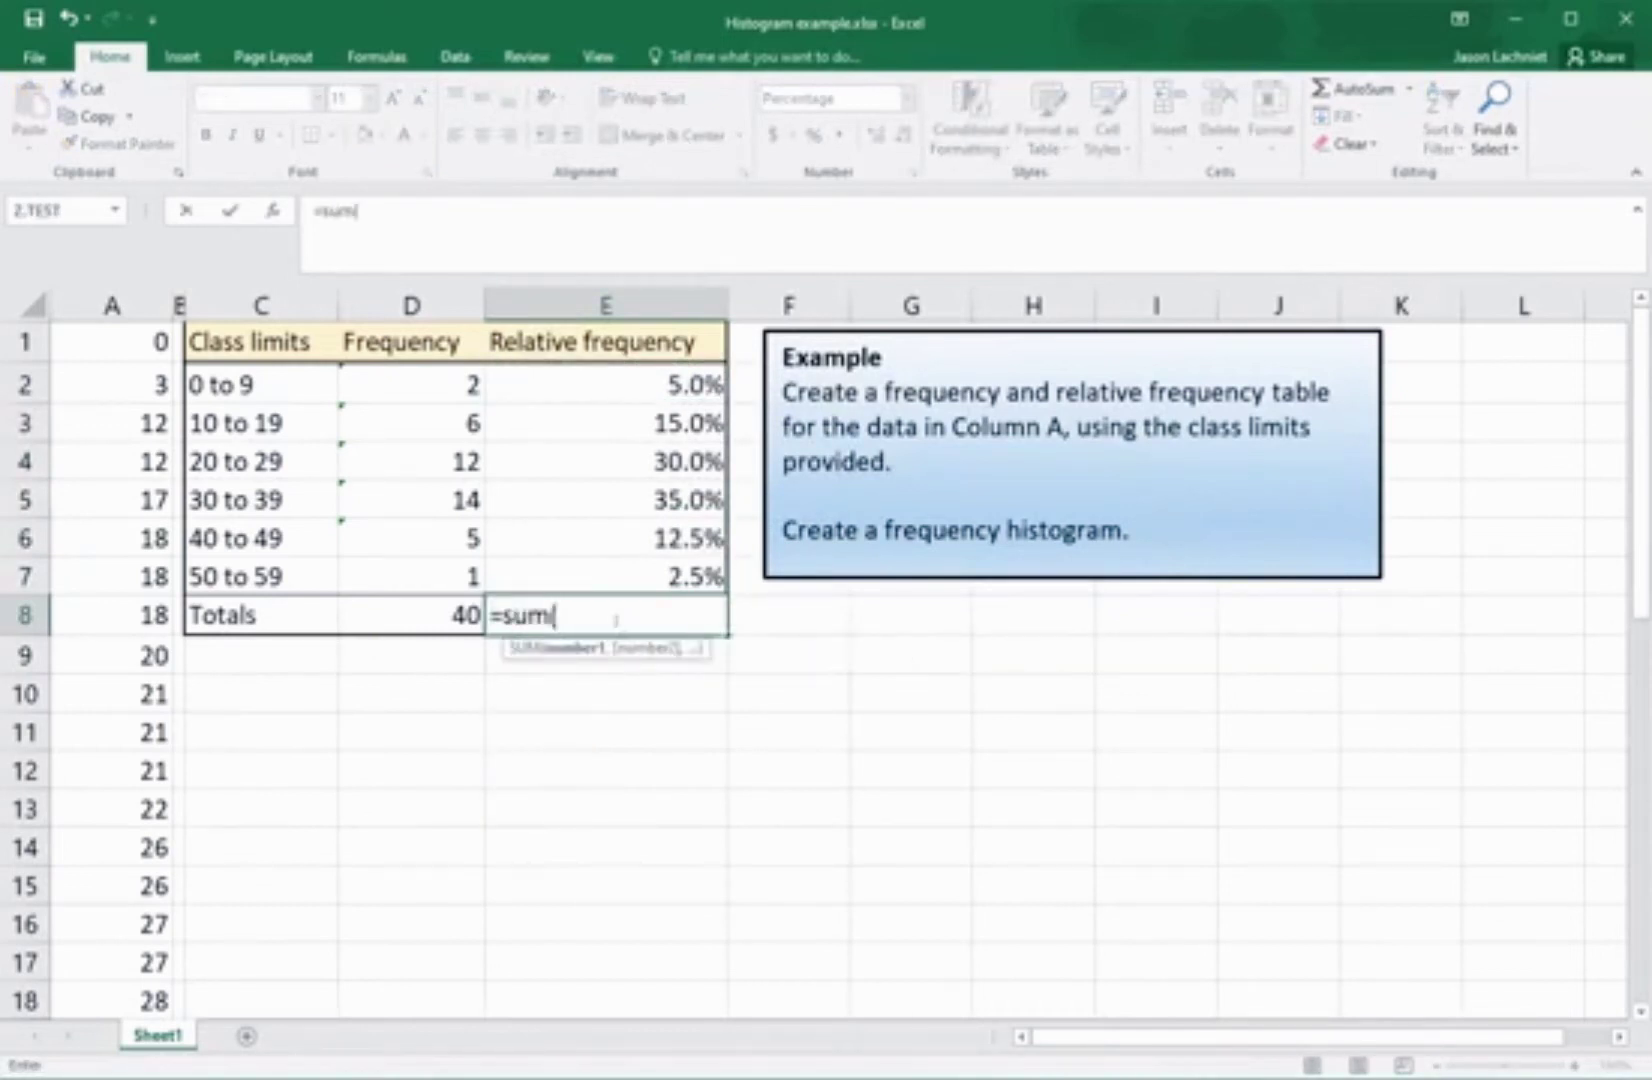
left_click(636, 386)
left_click_drag(638, 402, 638, 572)
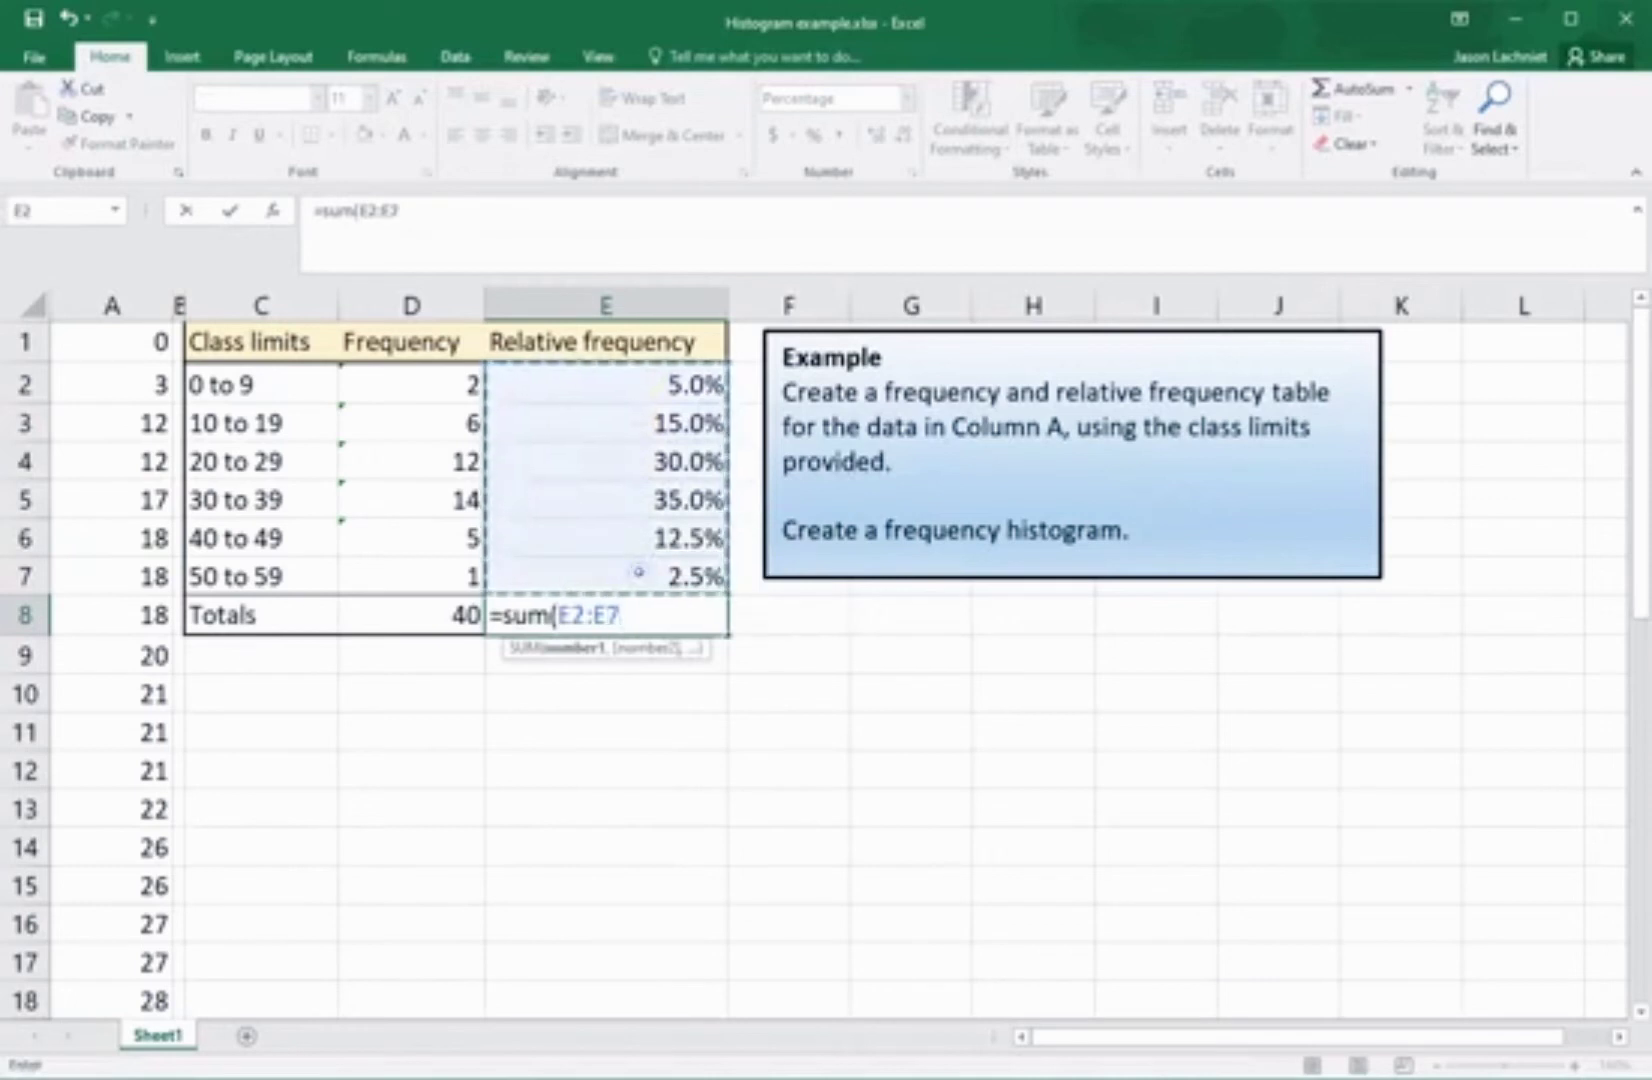
type(")")
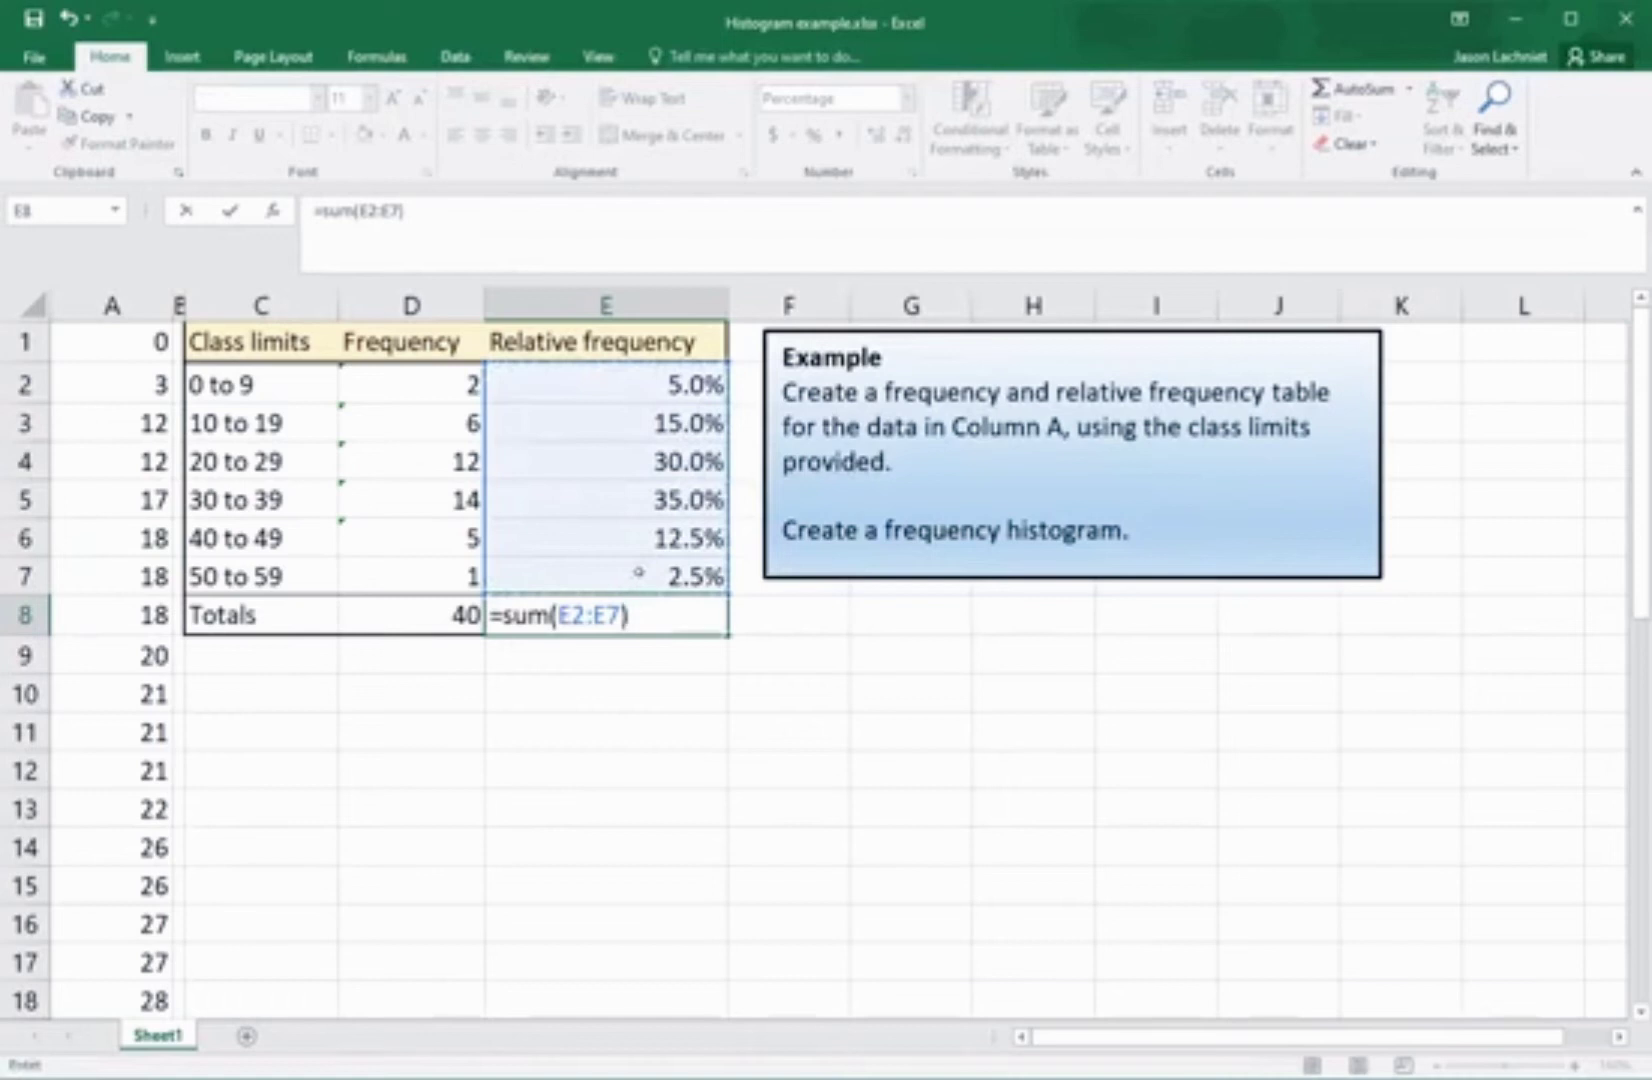
key("Return")
key("Up")
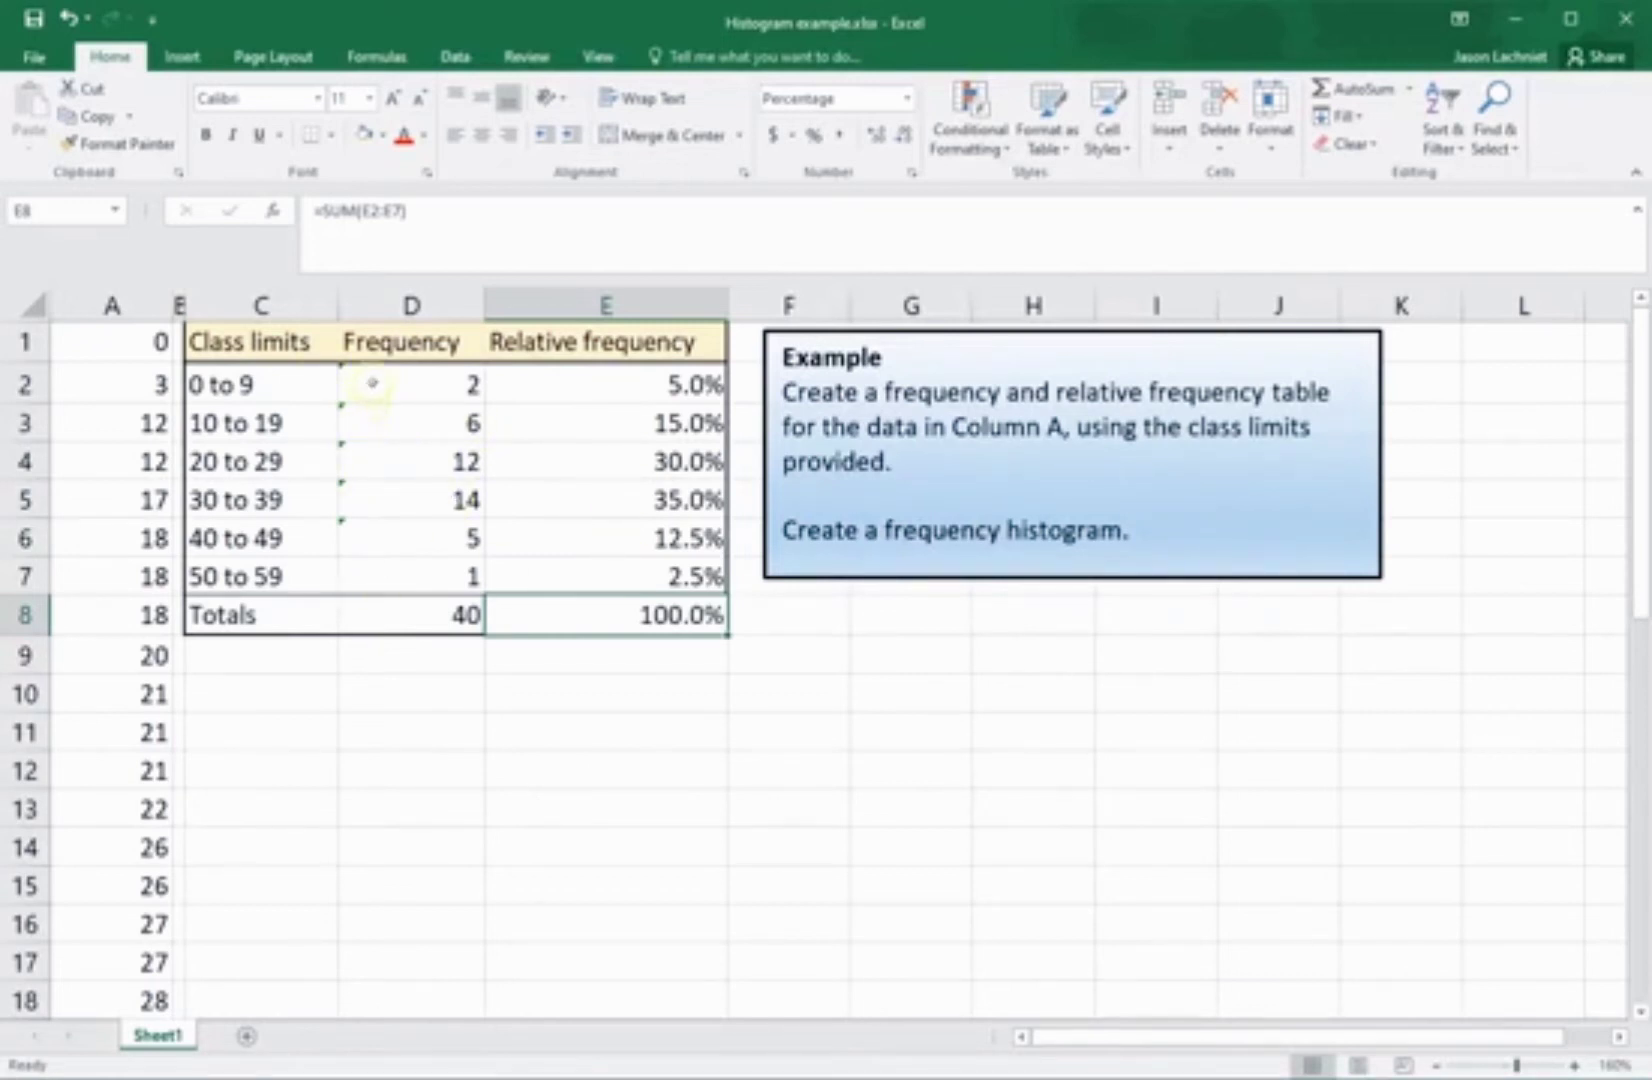
Insert a 2-D clustered column chart of the frequencies in D2:D7, leaving out the total
left_click_drag(402, 387, 398, 572)
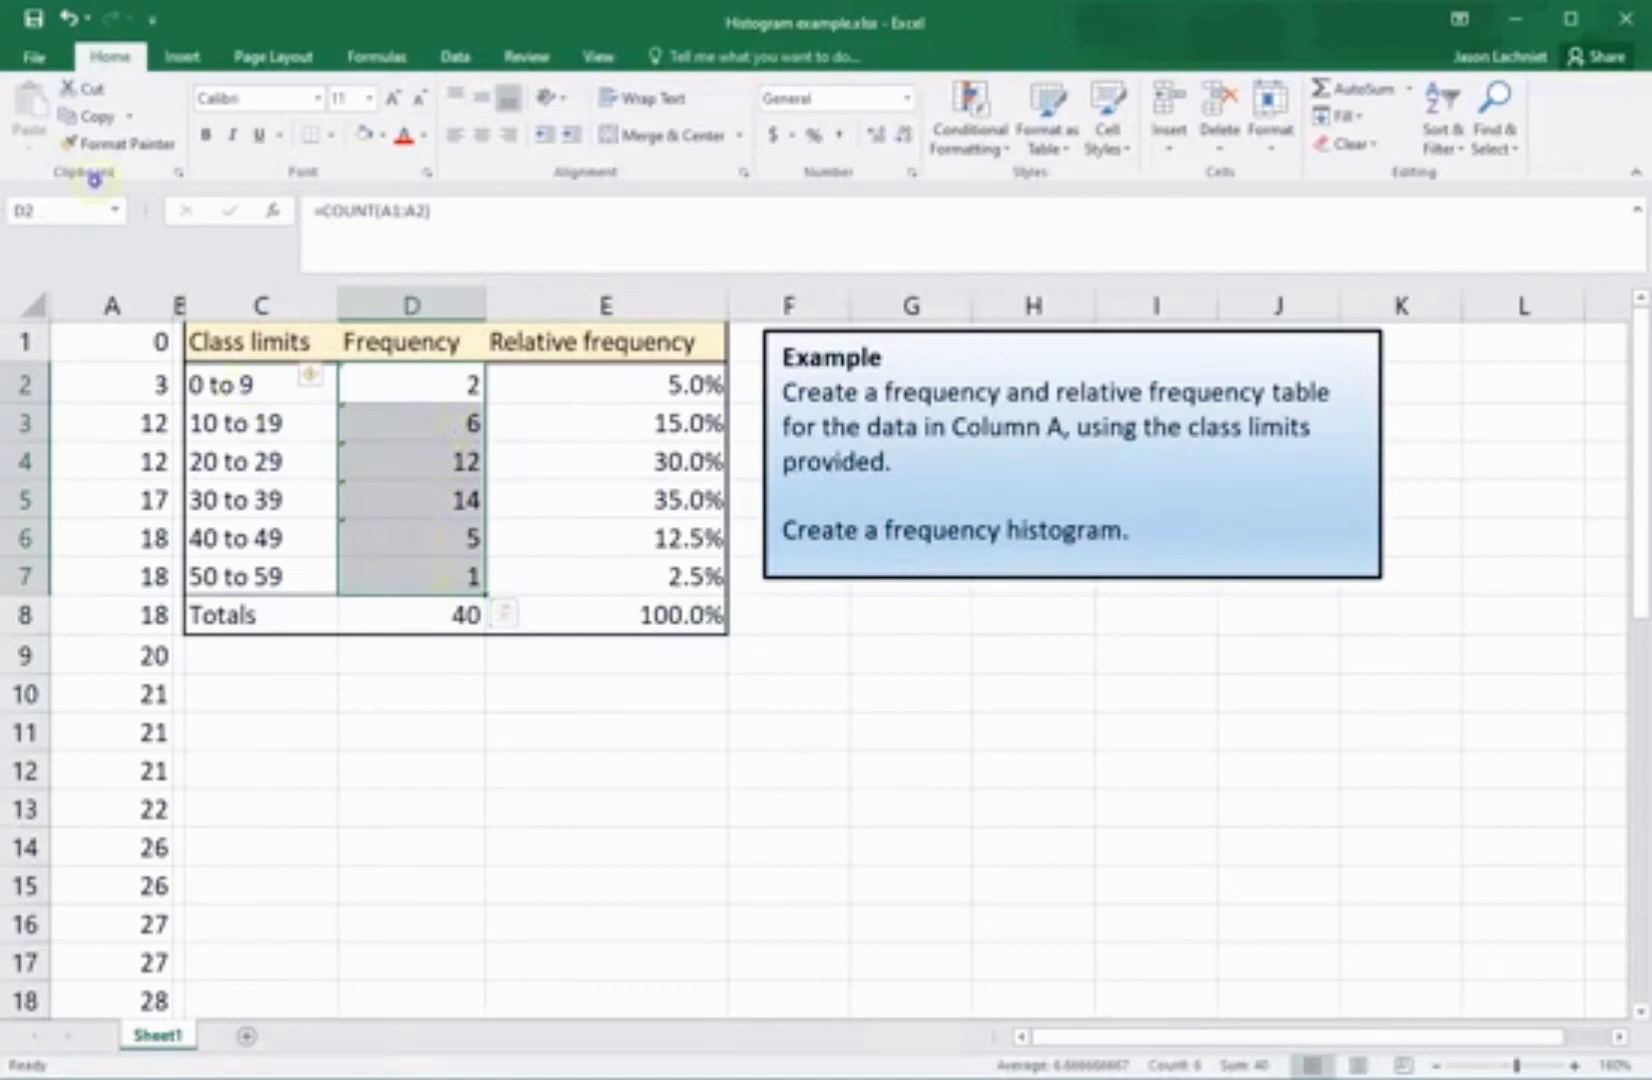
left_click(244, 386)
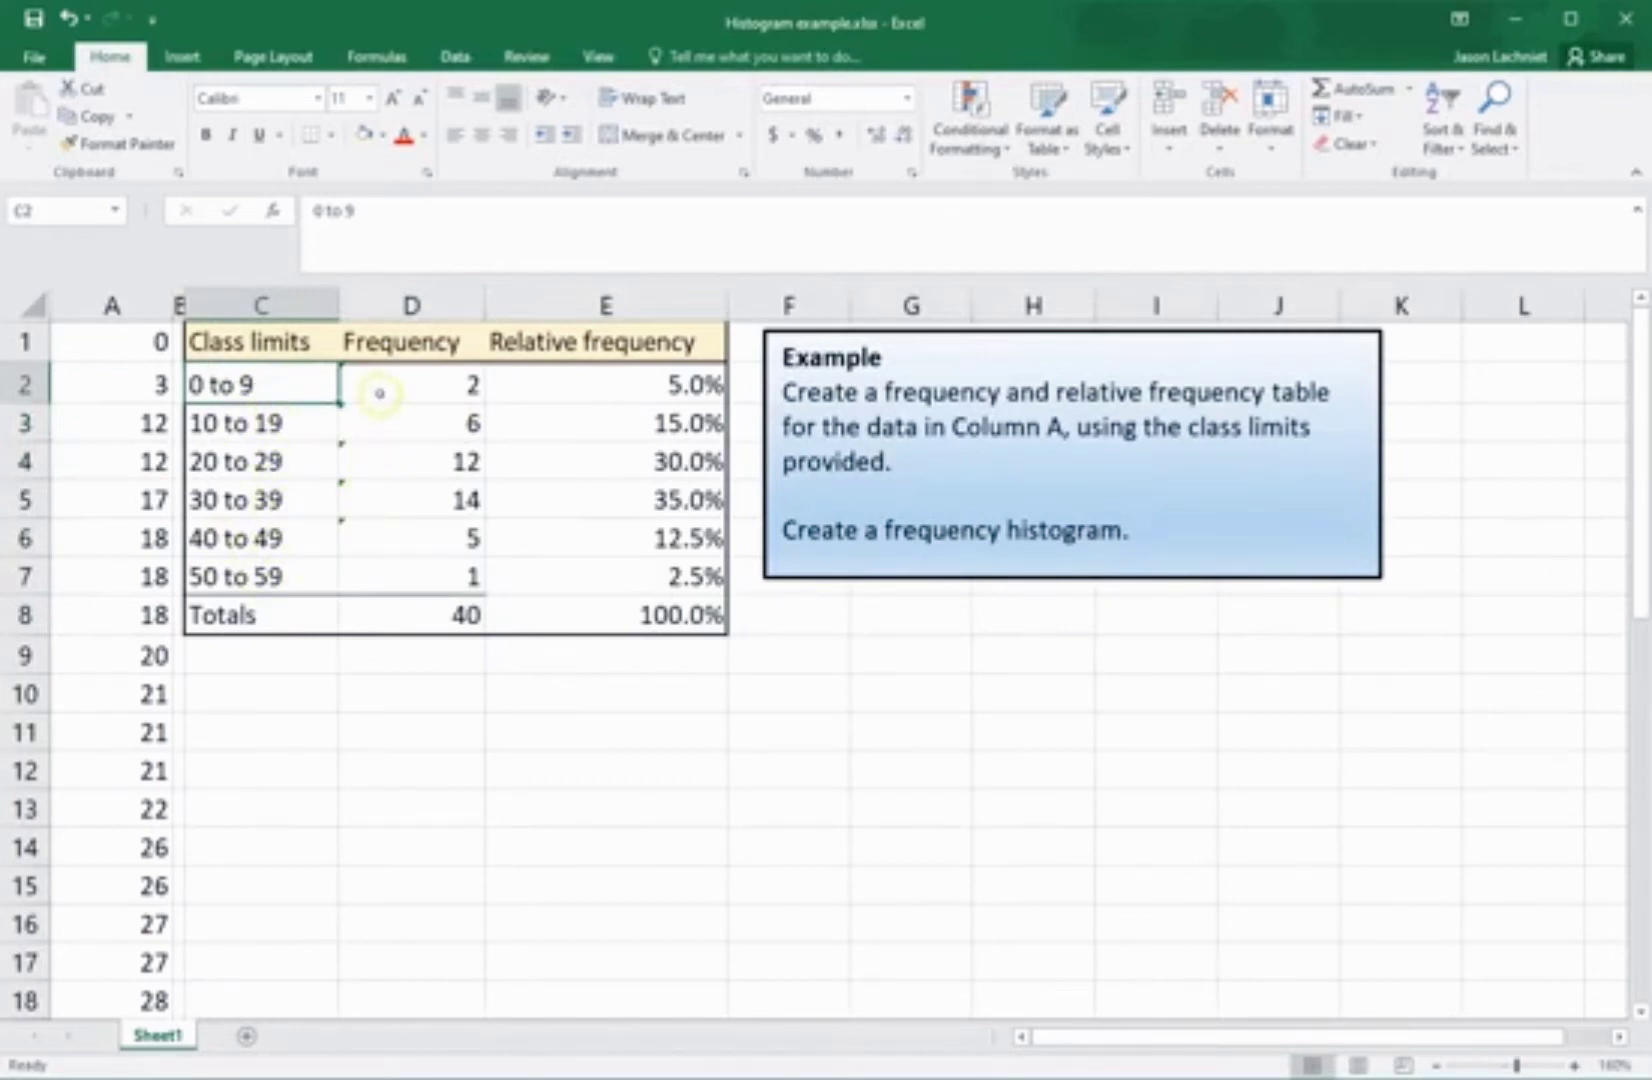
left_click_drag(380, 393, 397, 578)
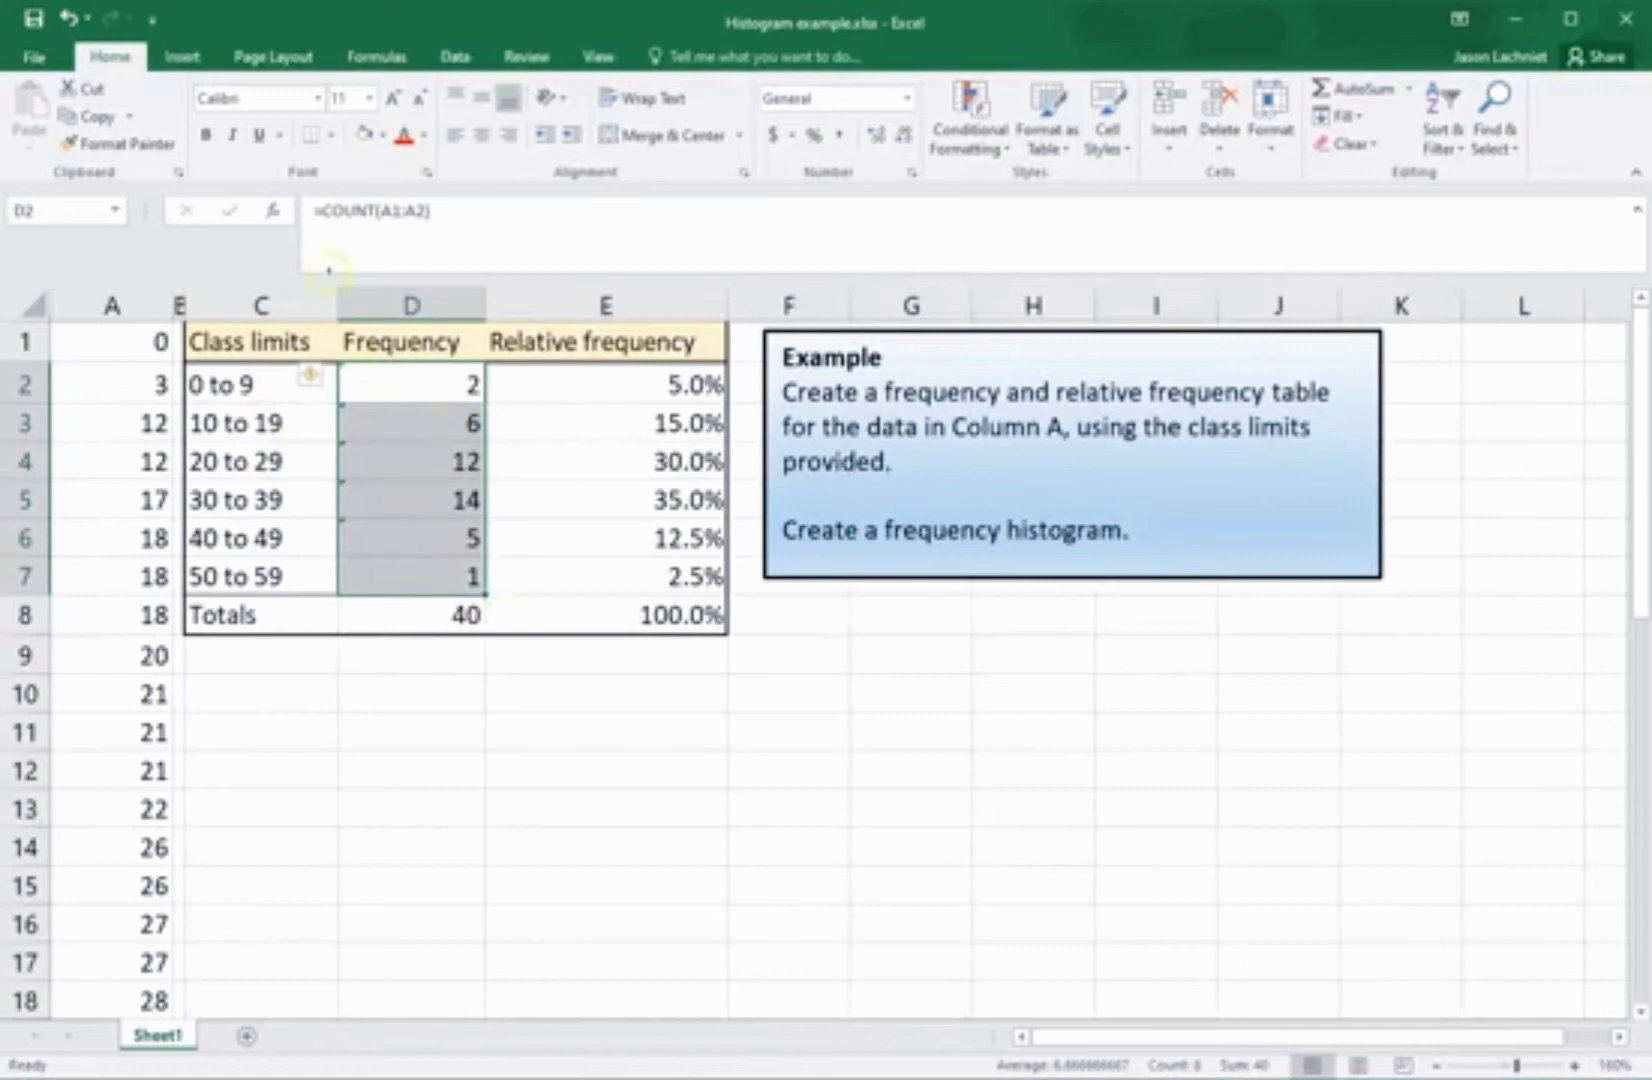
left_click(178, 58)
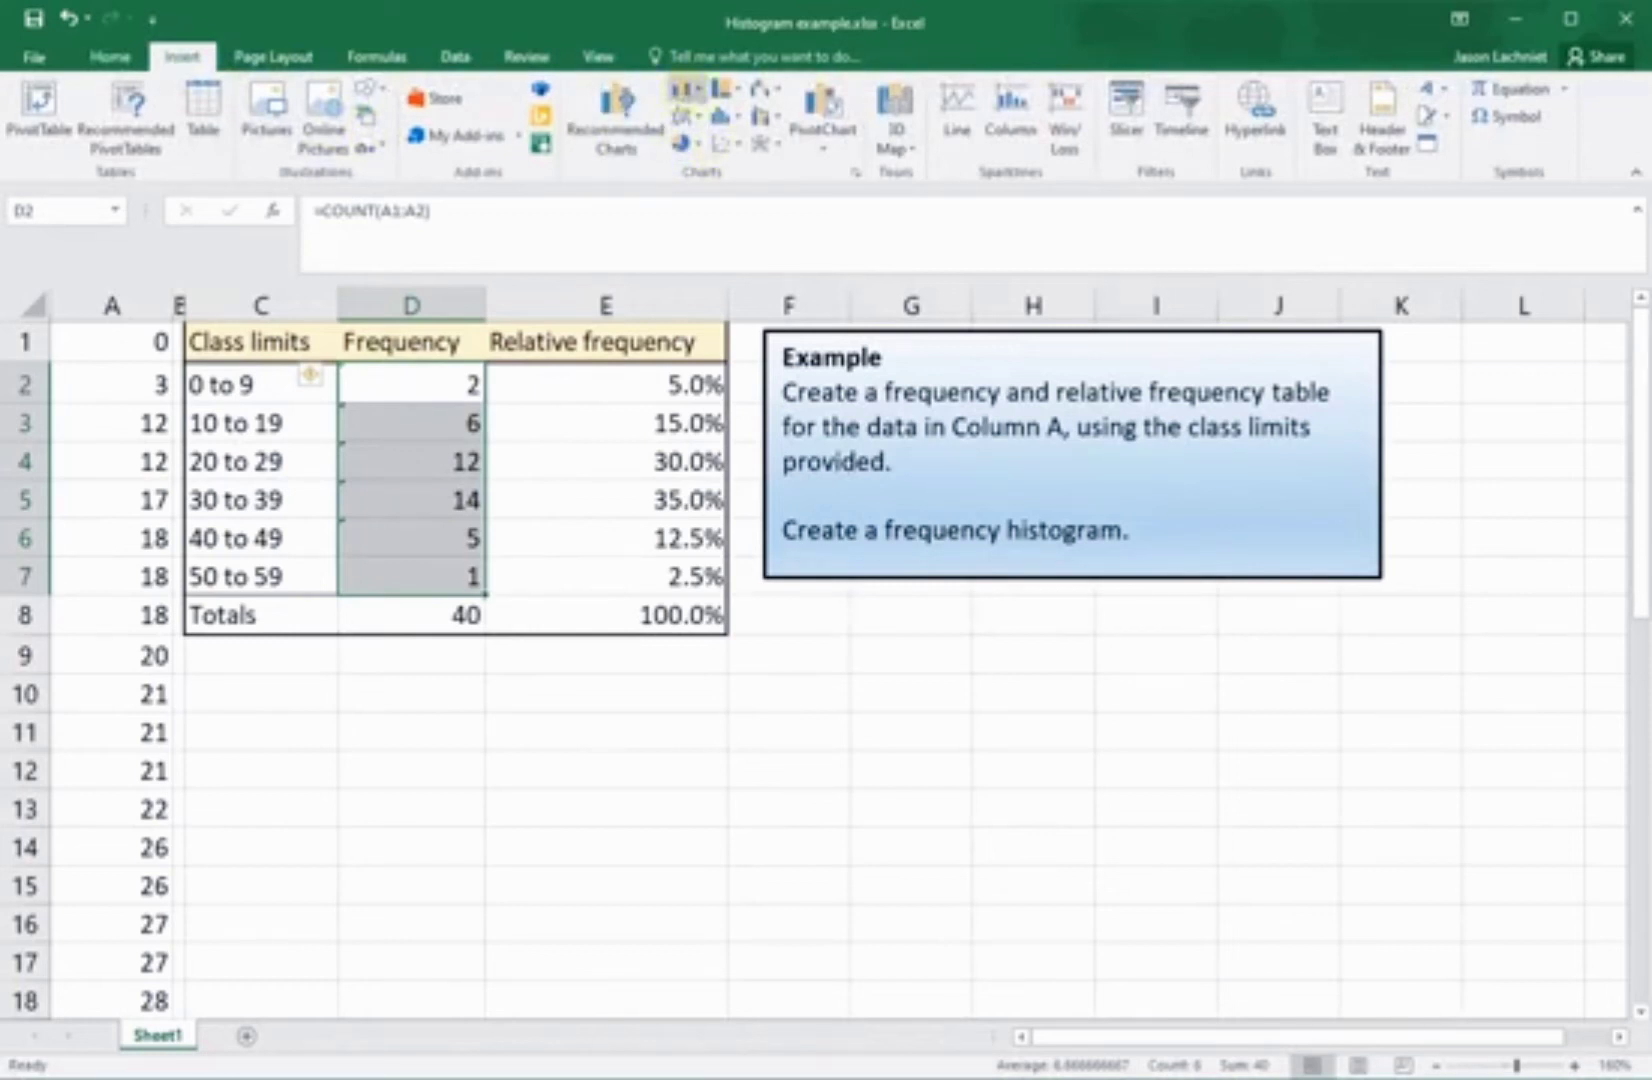
left_click(686, 88)
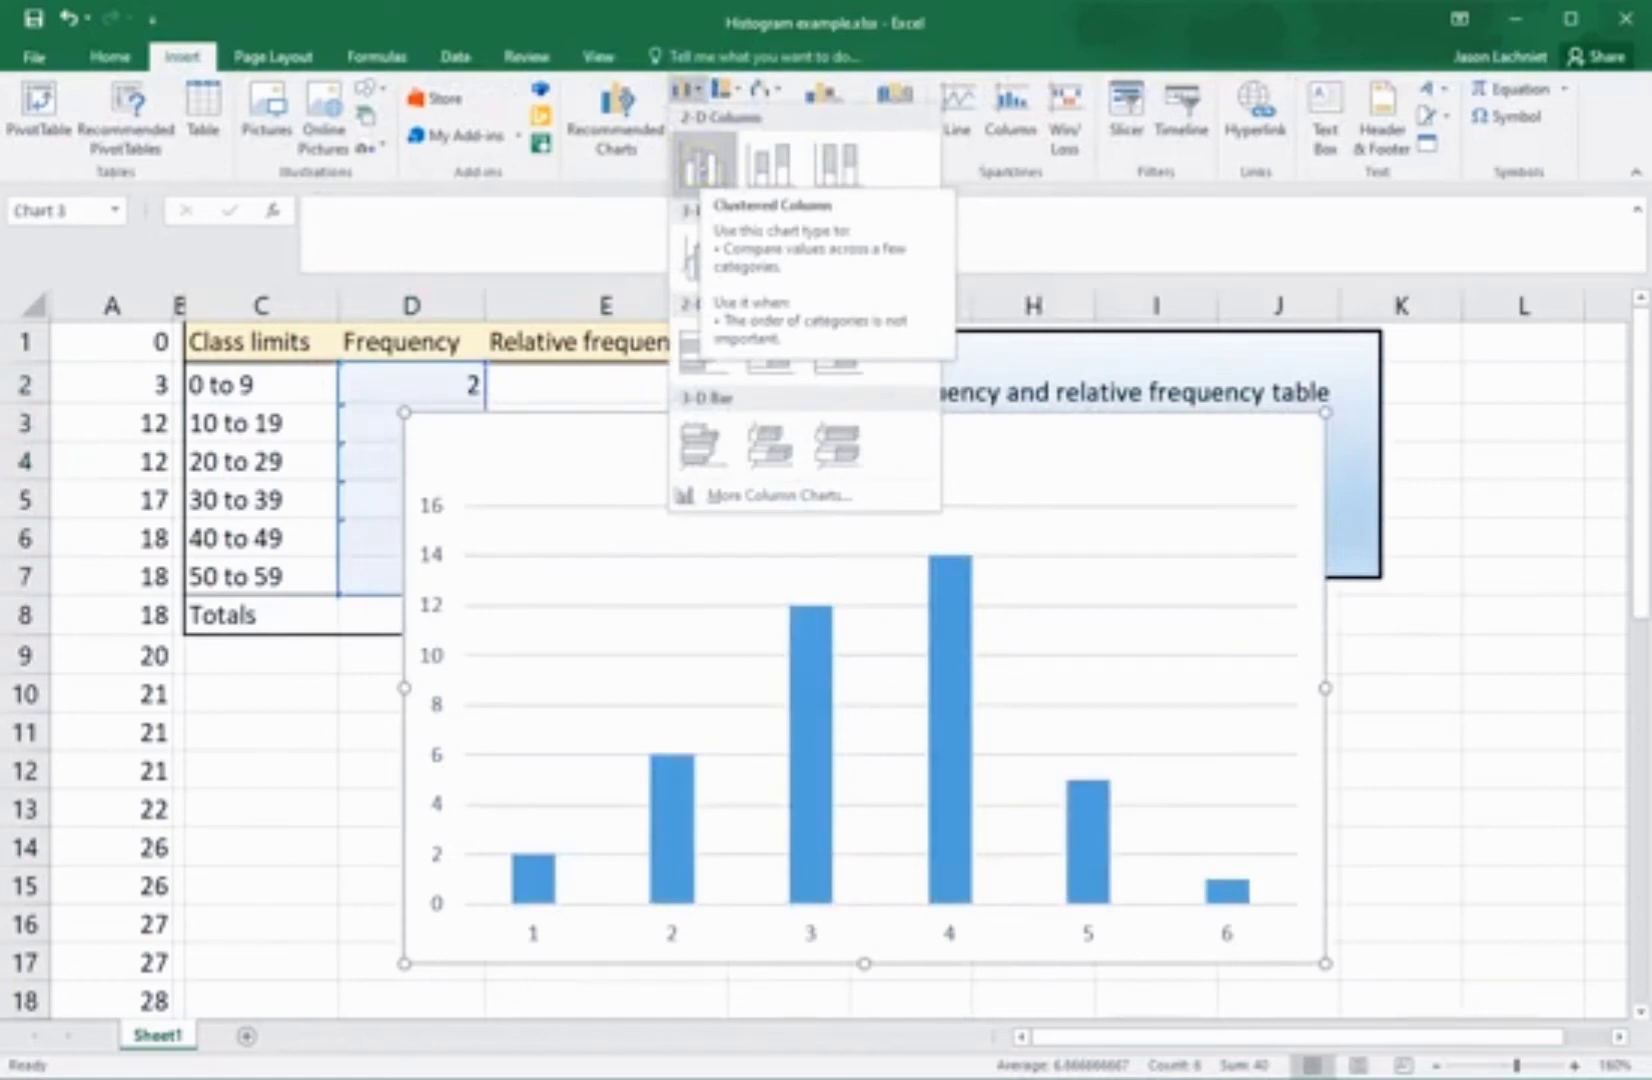
left_click(702, 162)
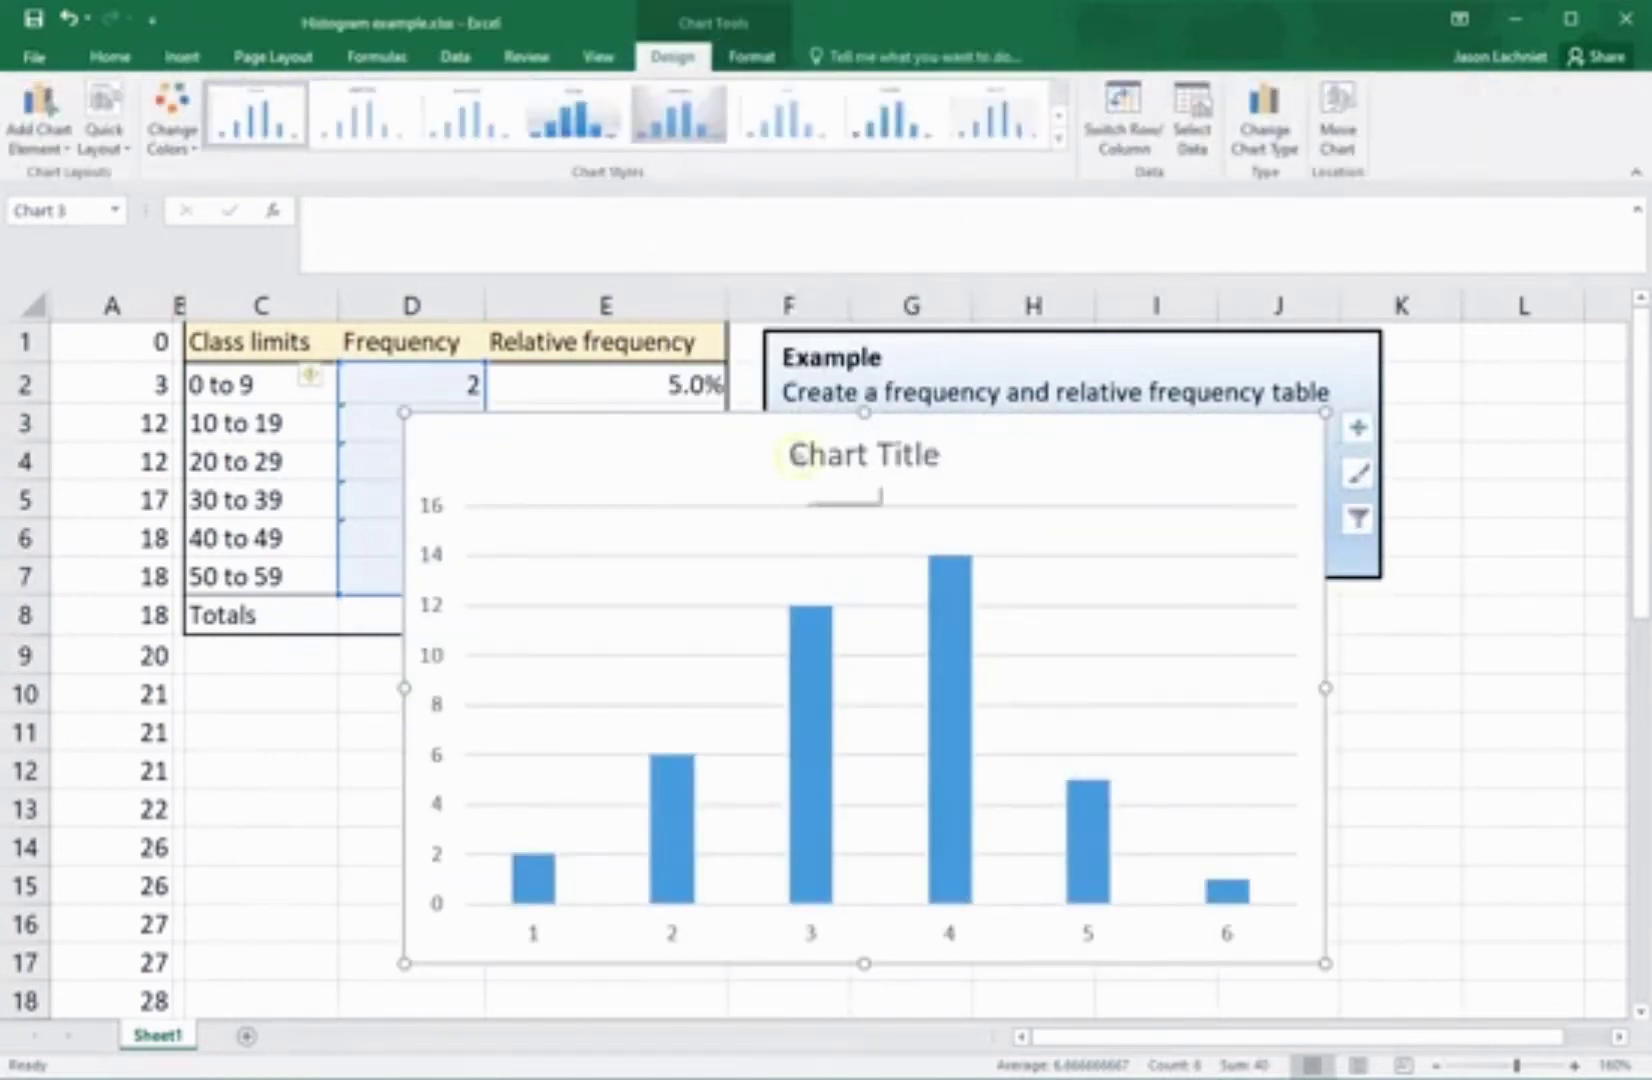
Move the column chart off the Frequency column and enlarge it
left_click(796, 457)
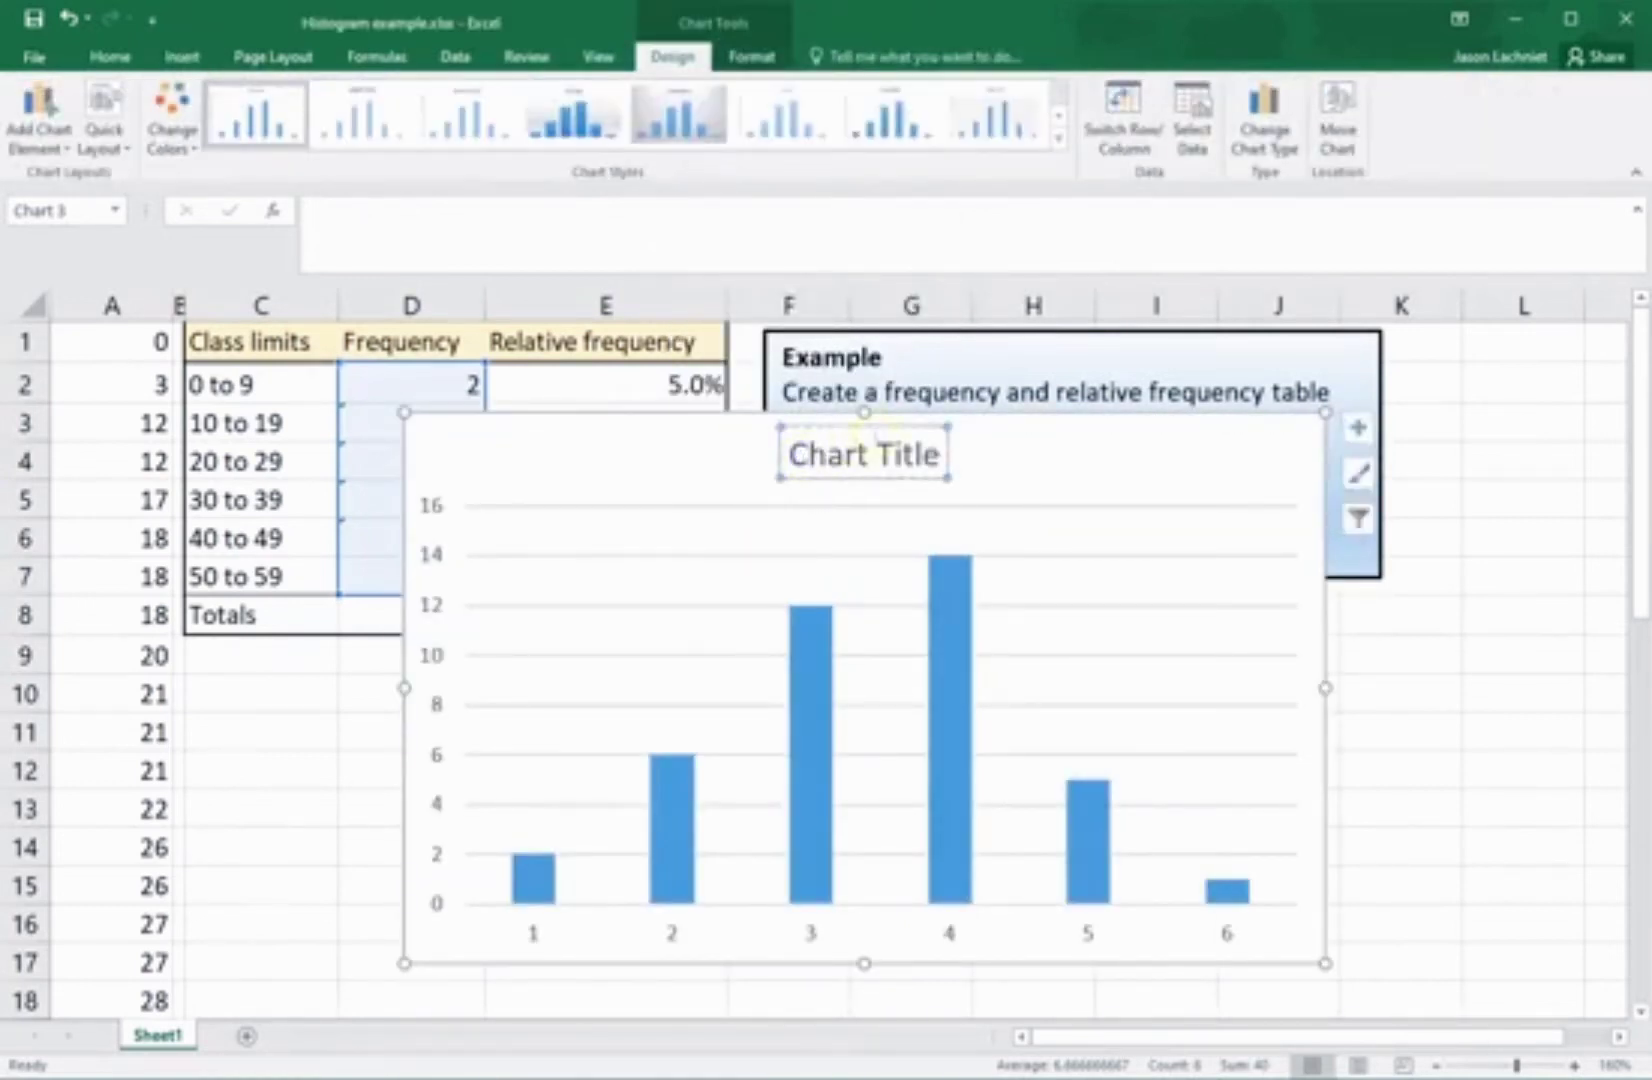
left_click_drag(910, 412, 1136, 344)
left_click_drag(626, 892, 549, 975)
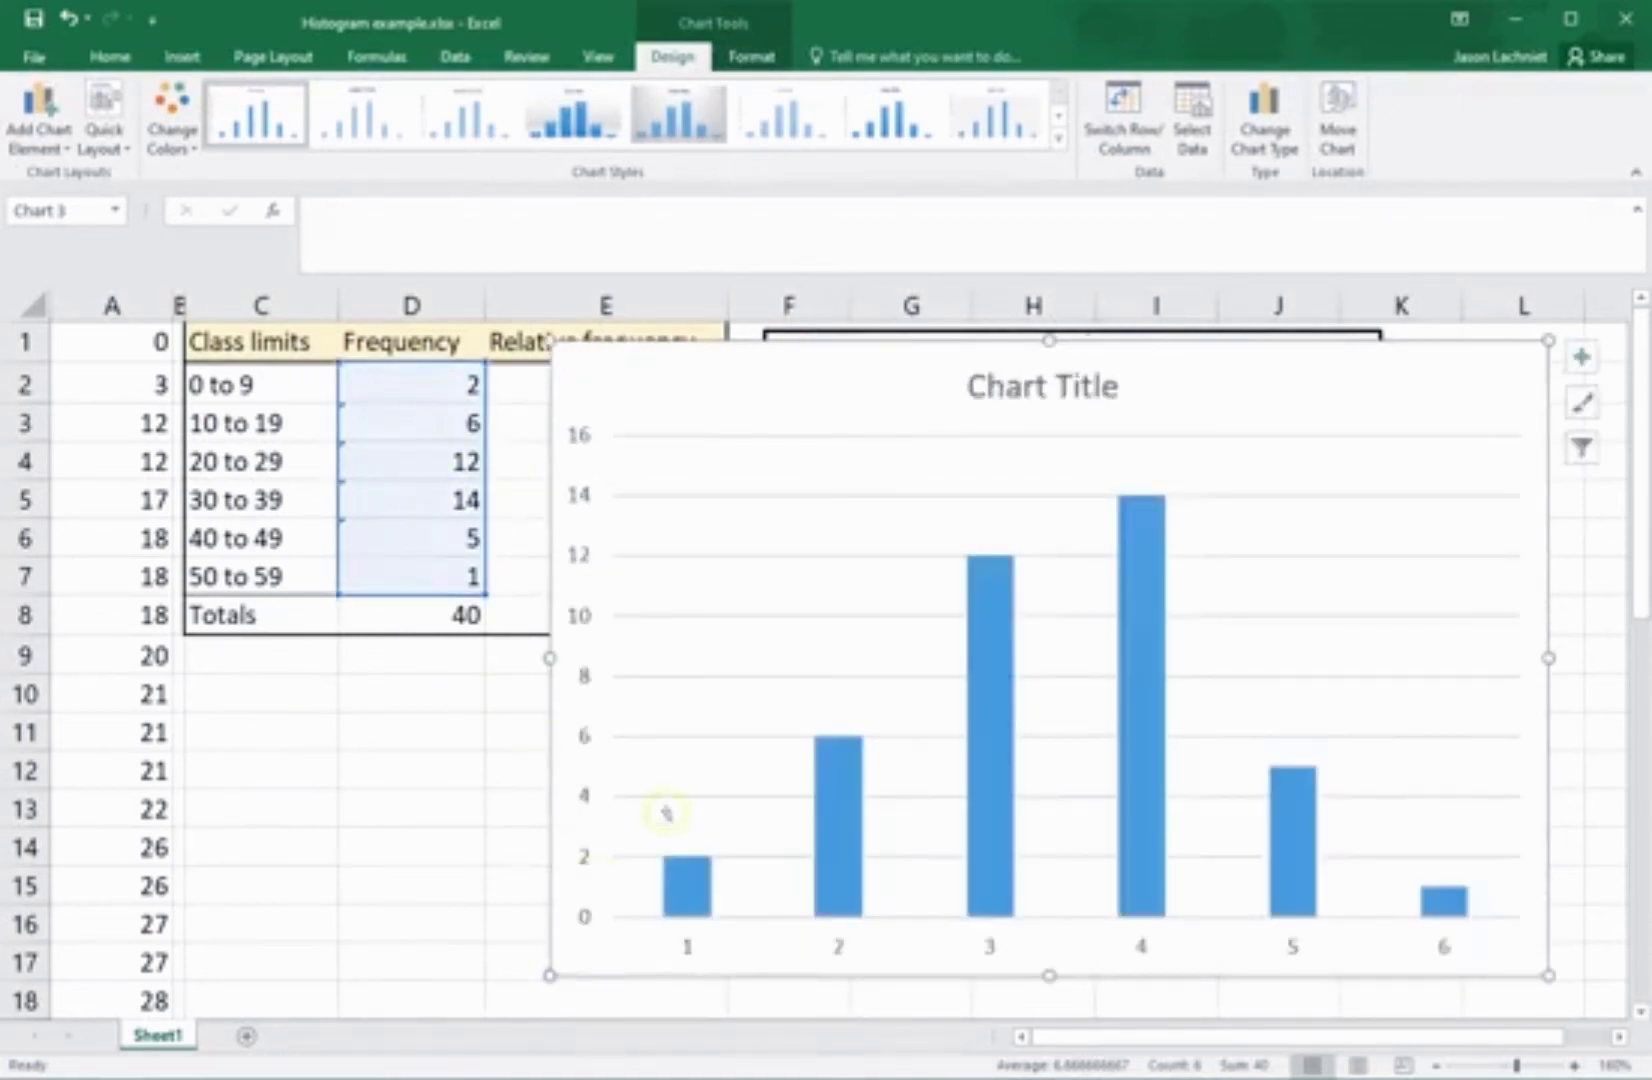
Set the chart's horizontal axis labels to the class limits in C2:C7
mouse_move(827, 741)
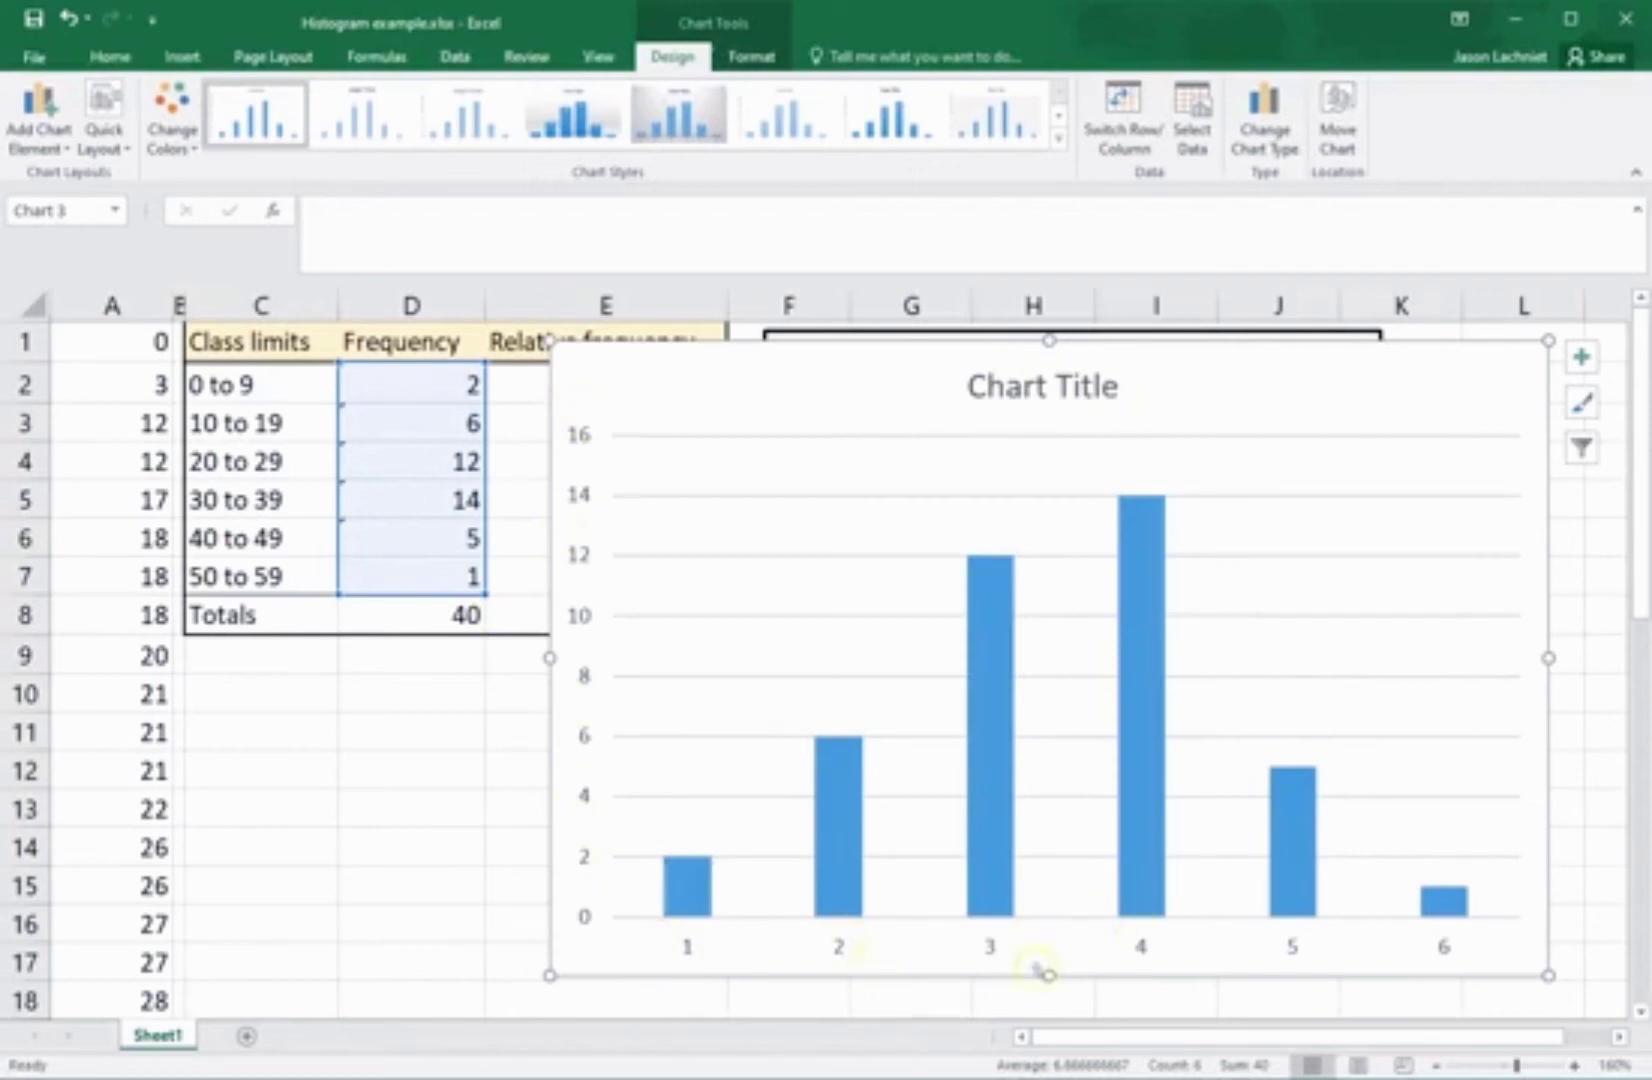
left_click(1108, 944)
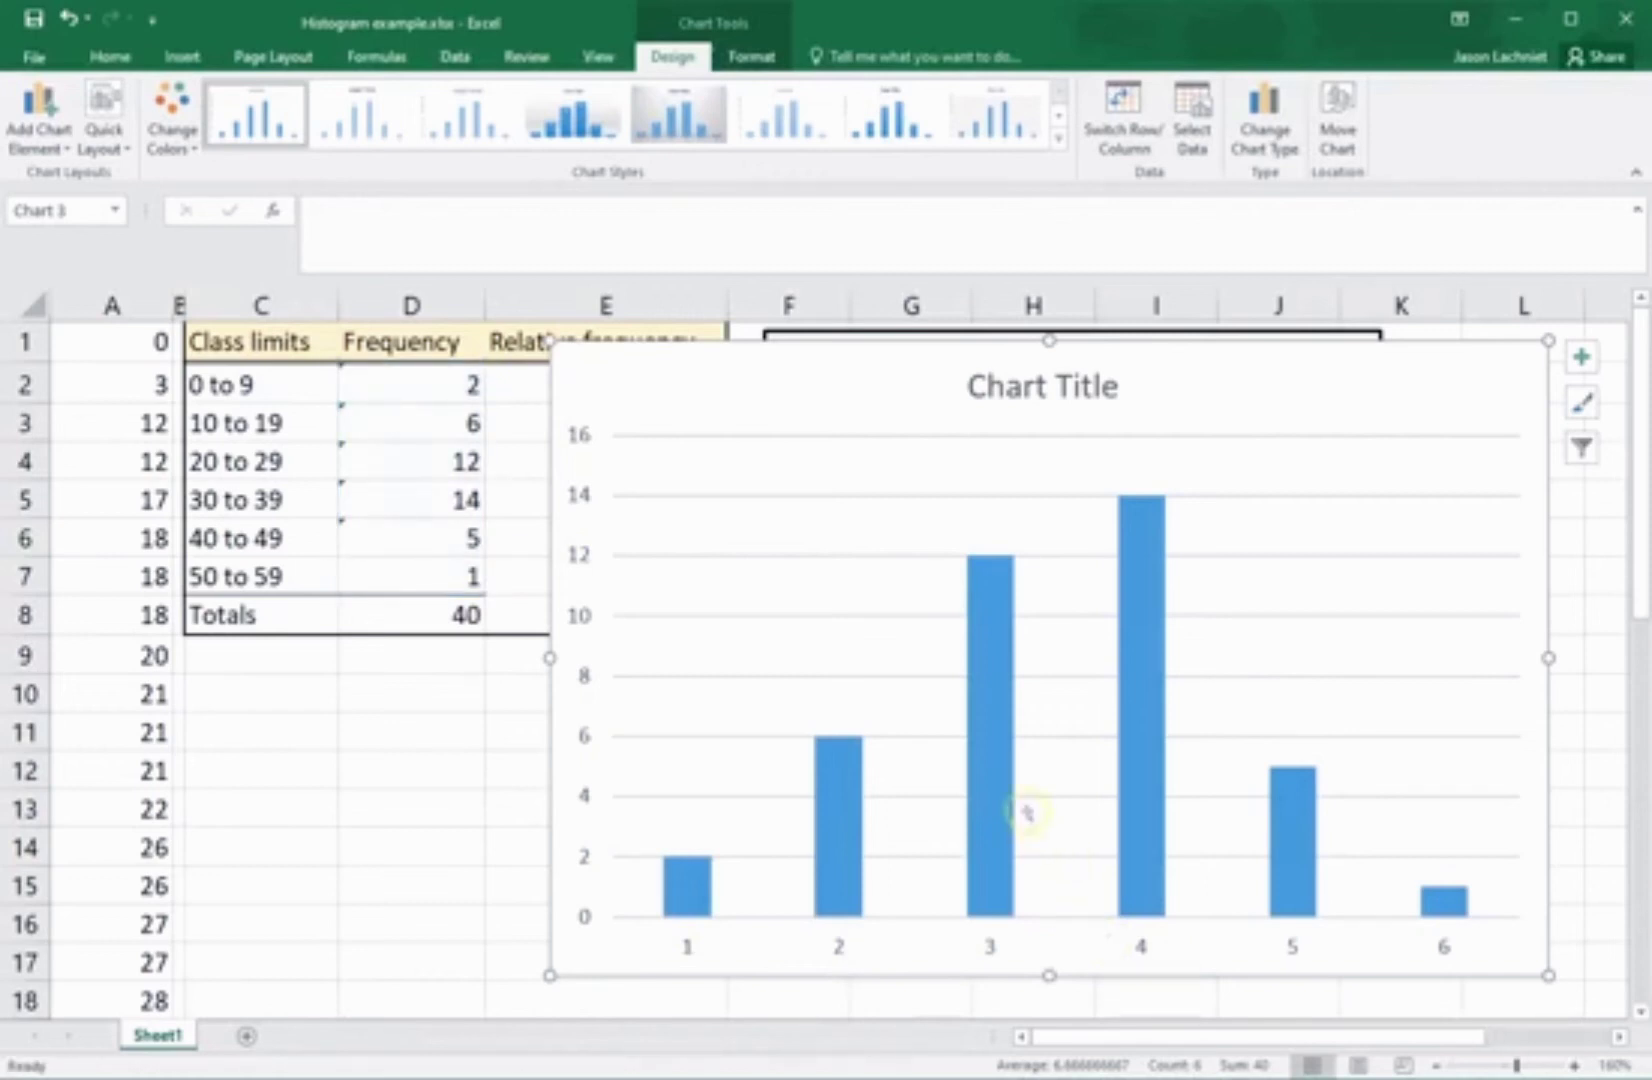
left_click(989, 906)
mouse_move(988, 833)
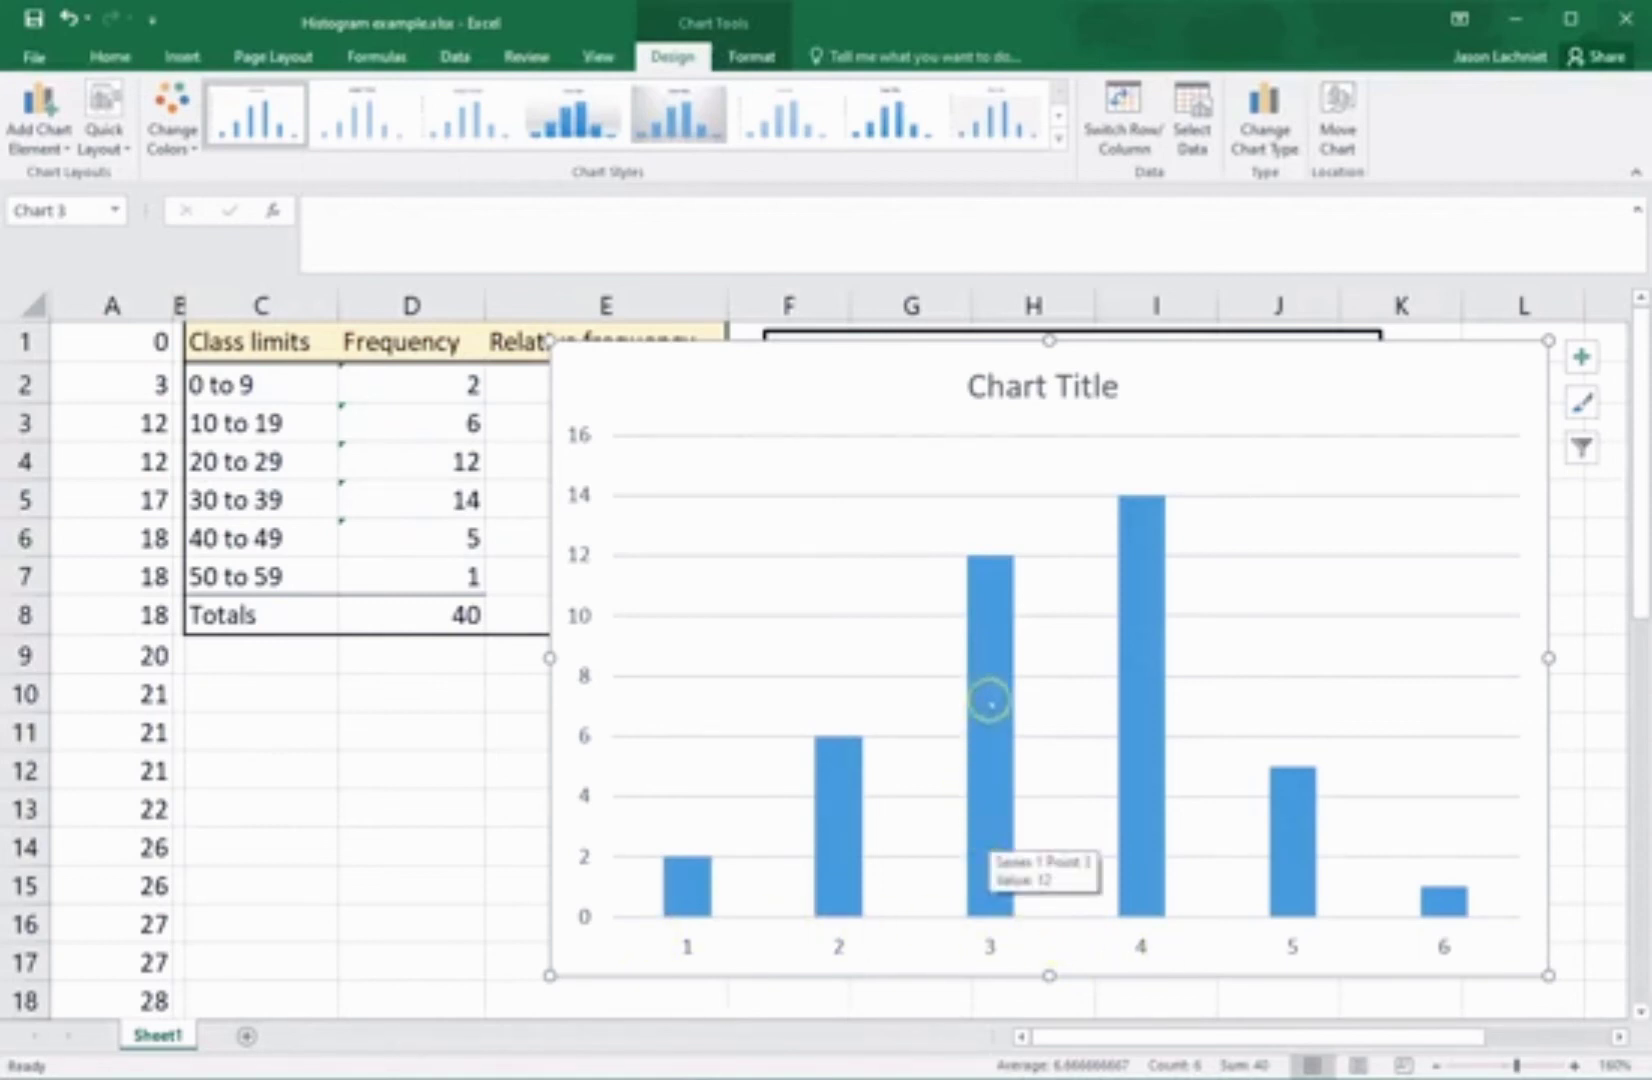
right_click(990, 702)
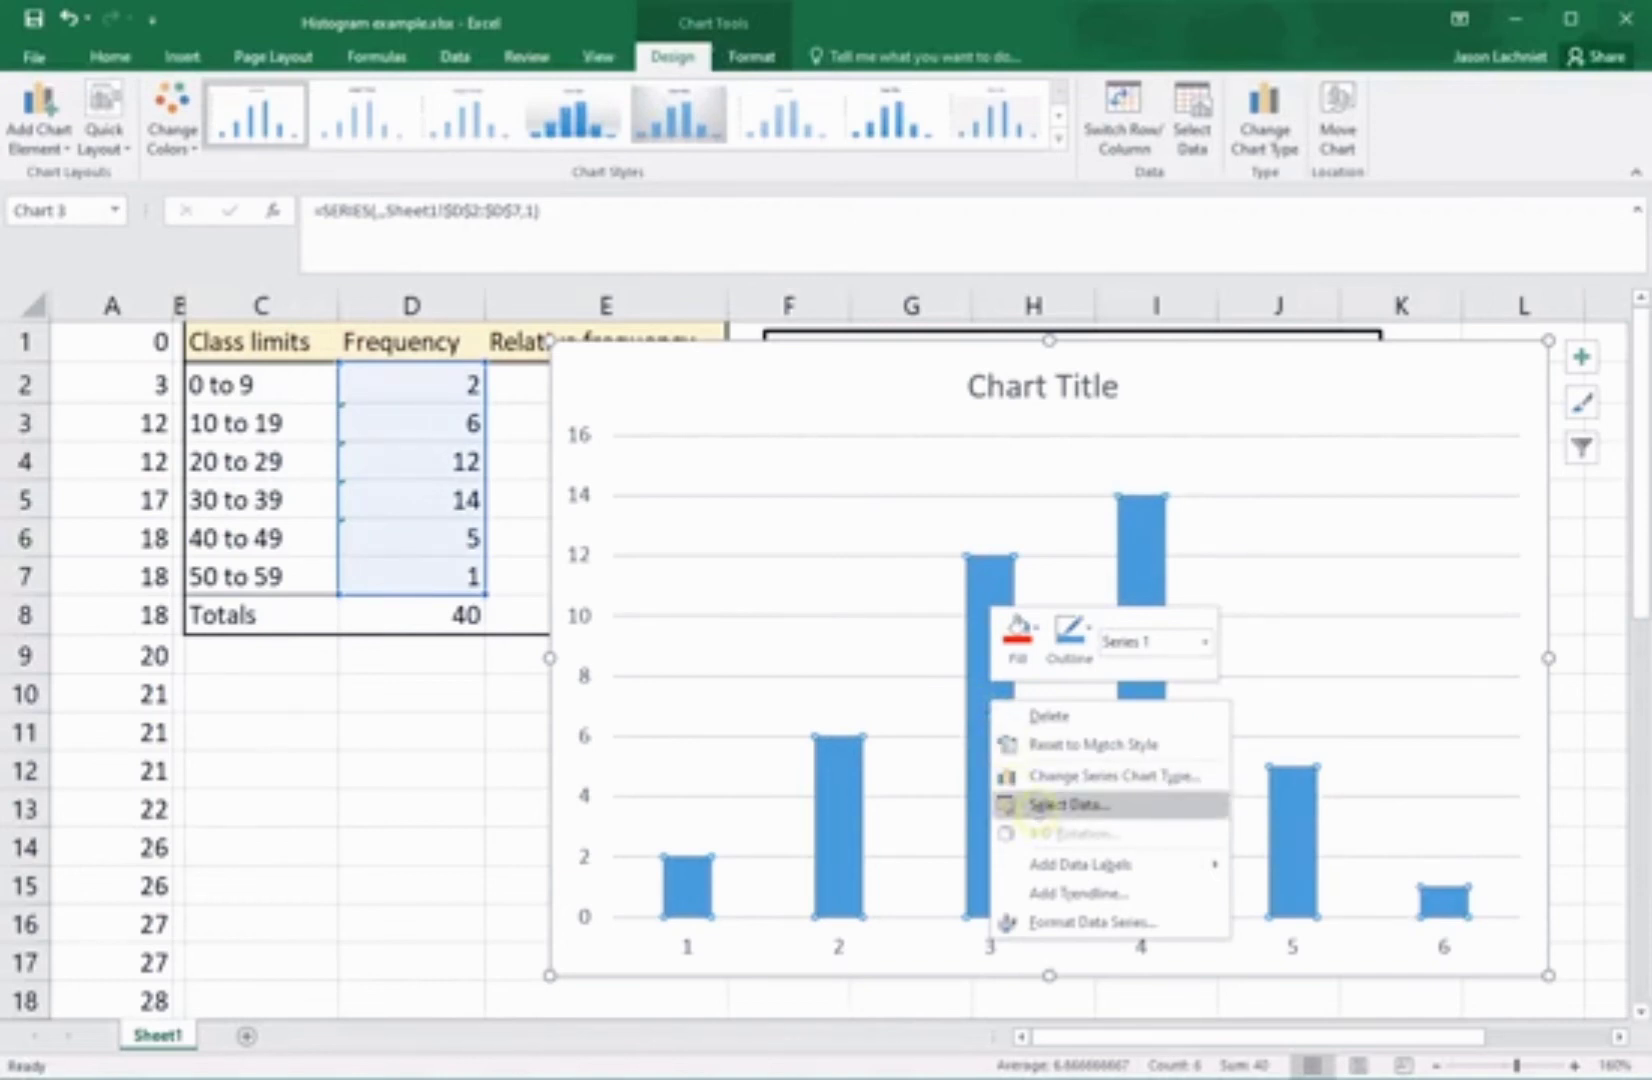
left_click(1037, 805)
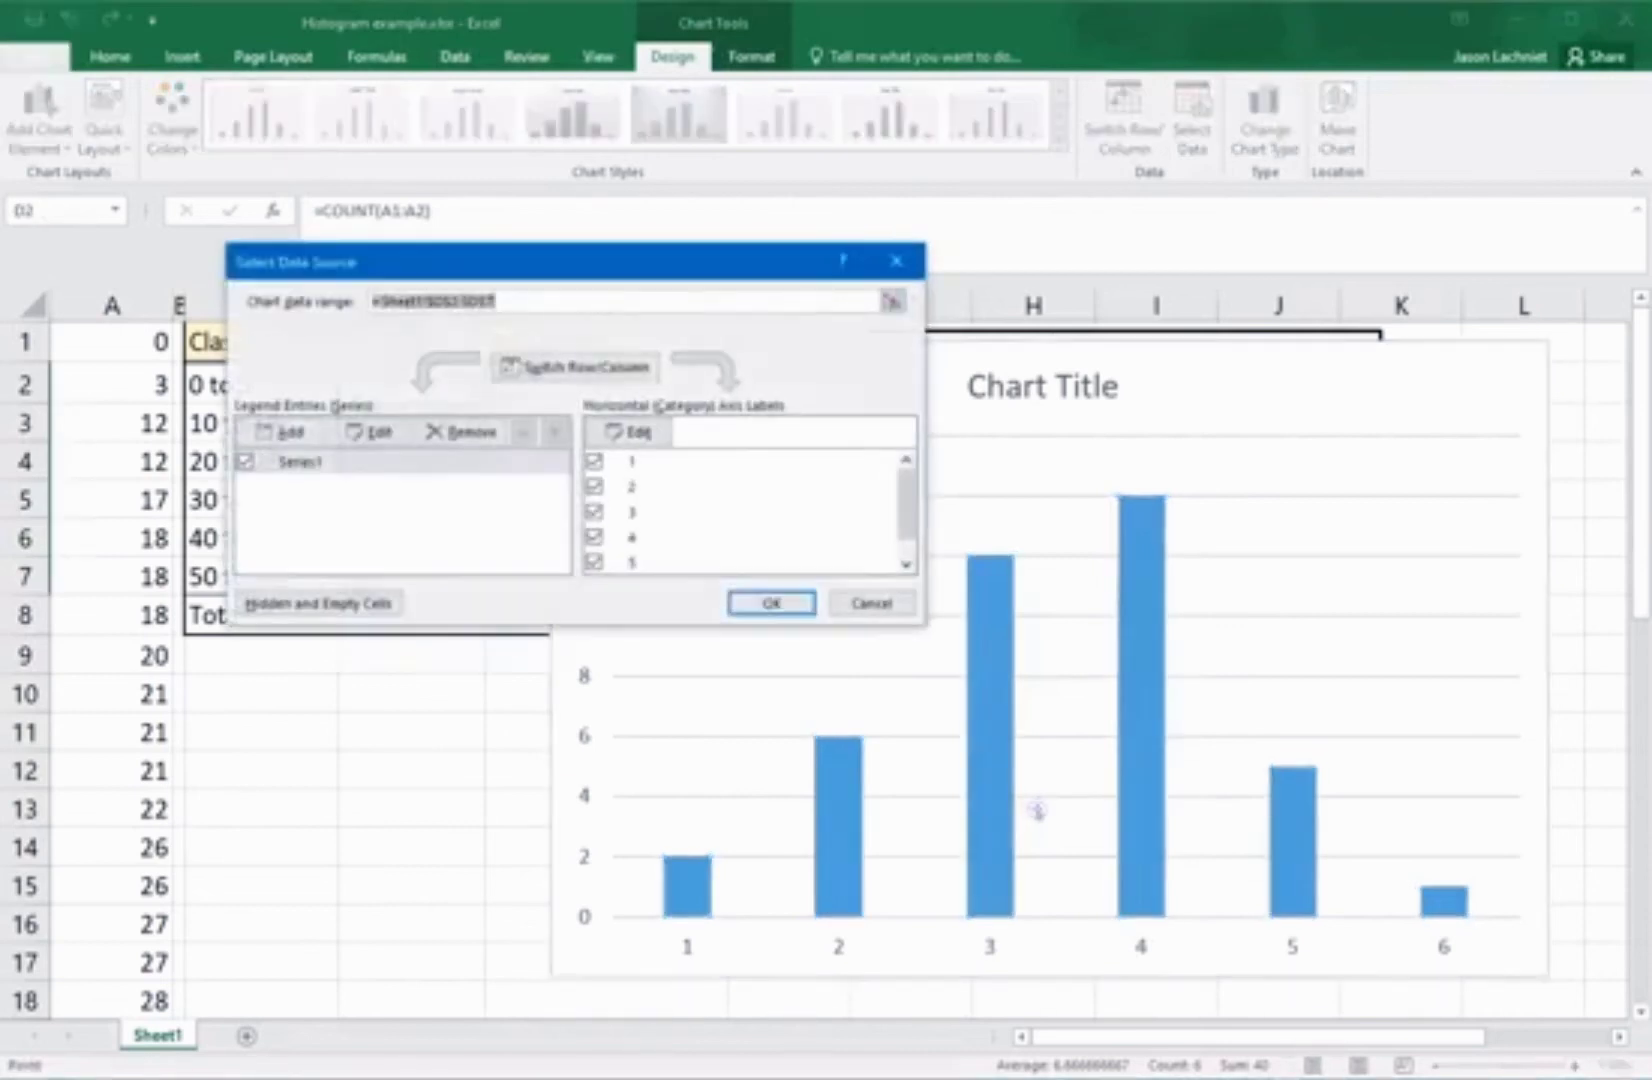
left_click_drag(612, 265, 996, 364)
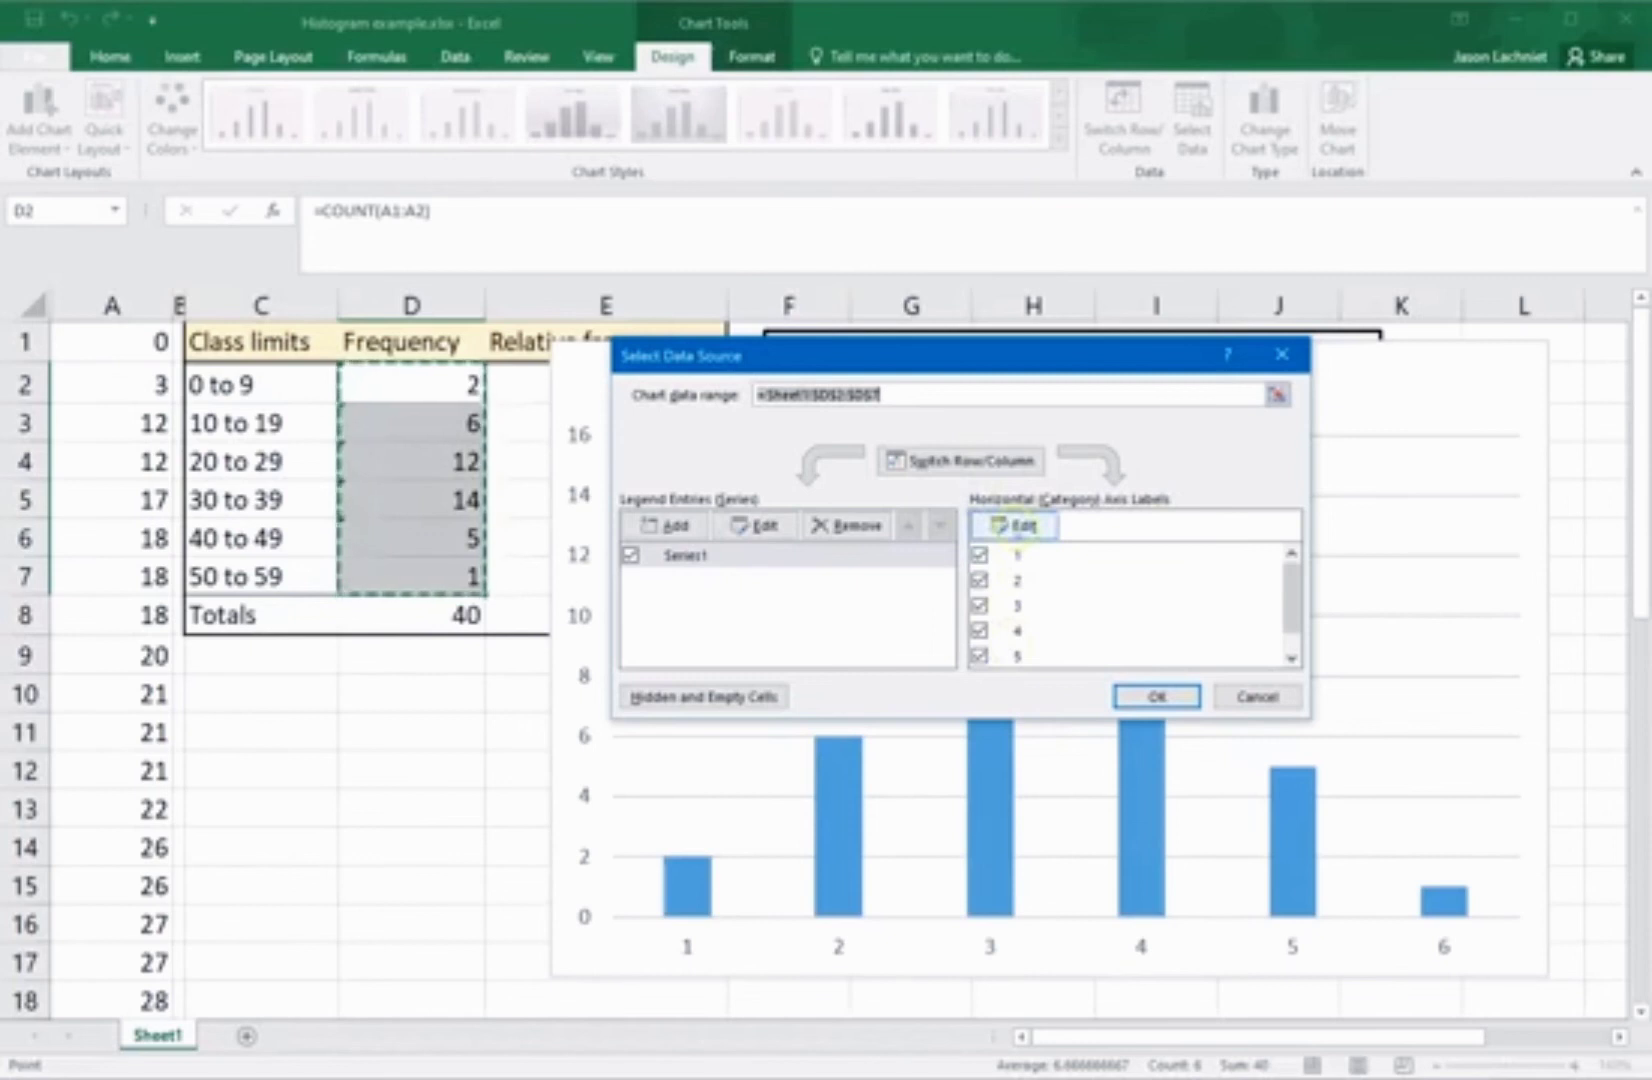
left_click(1013, 525)
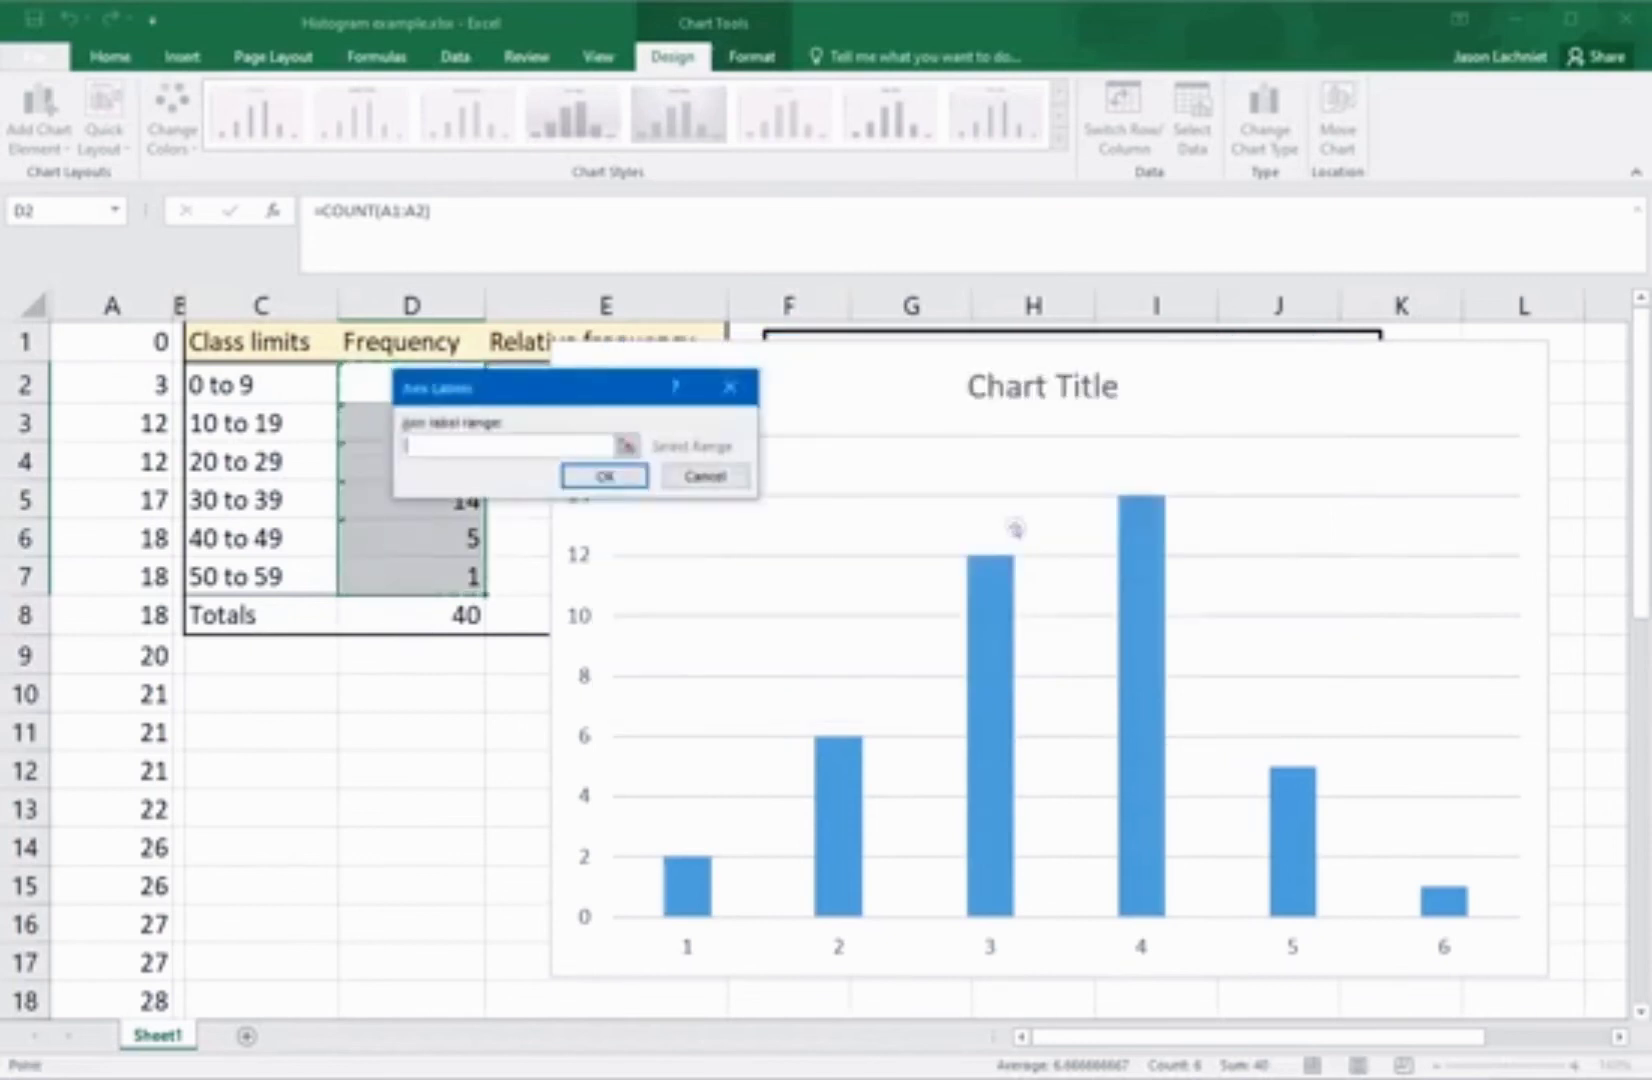
left_click_drag(619, 405, 793, 411)
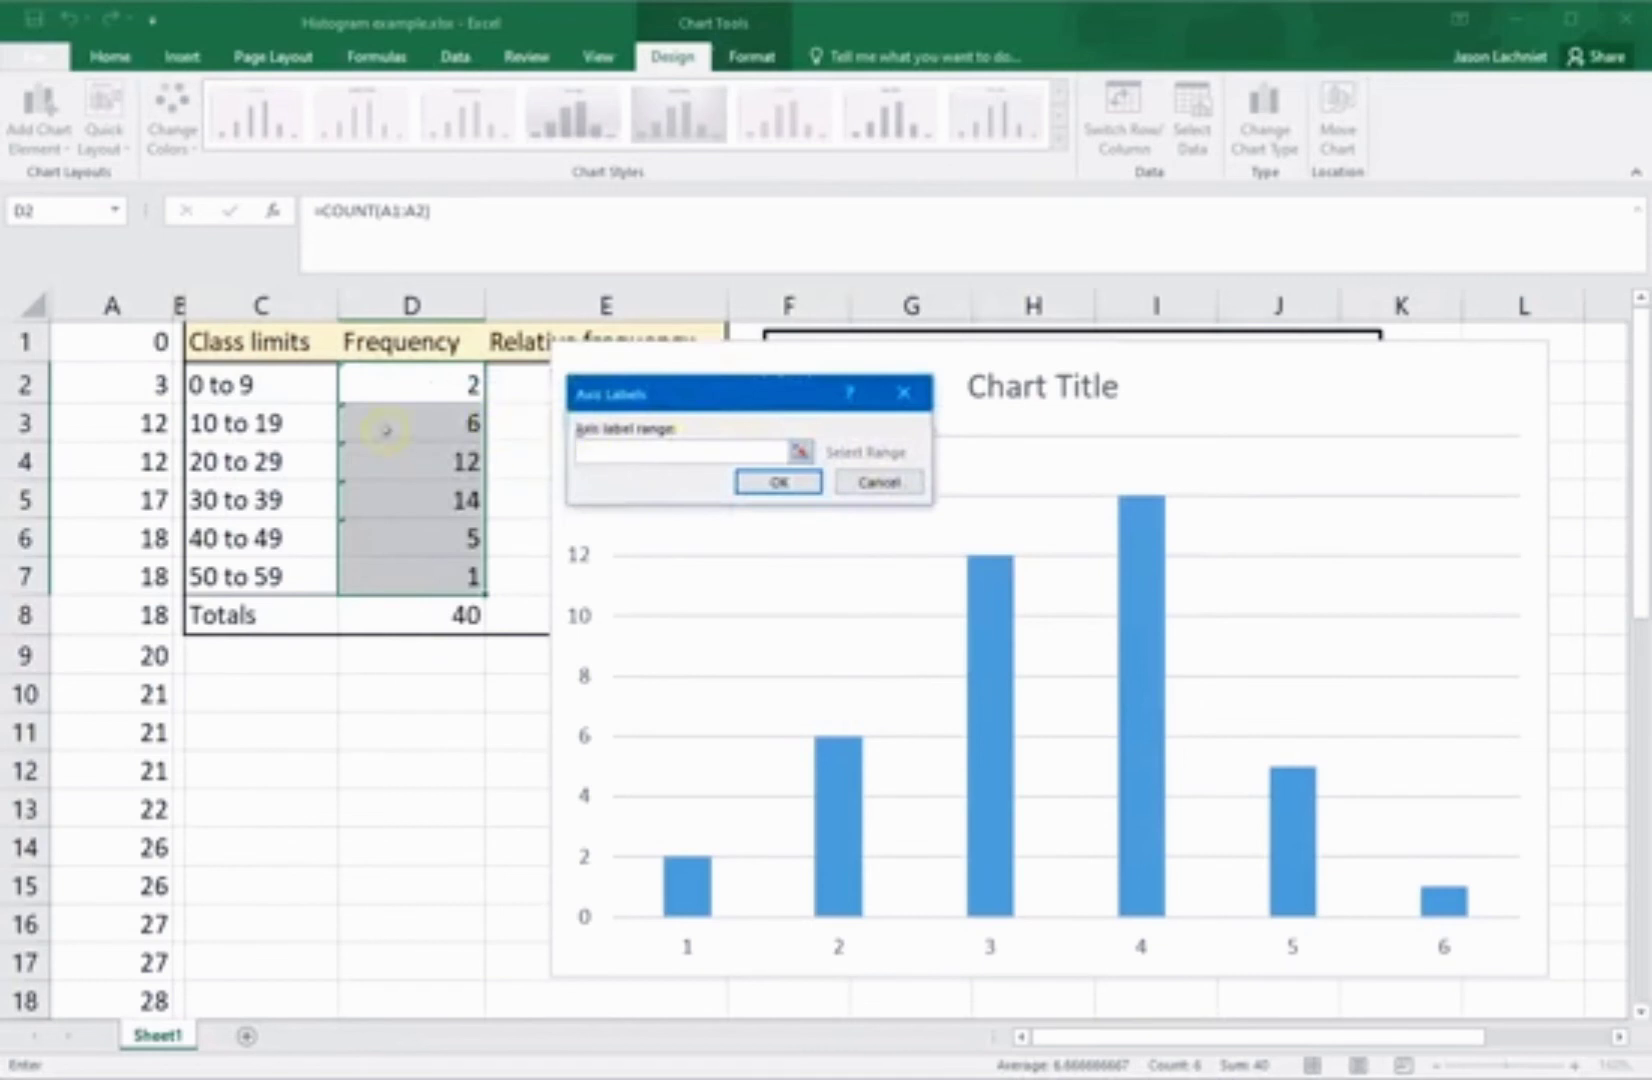
left_click_drag(271, 386, 250, 578)
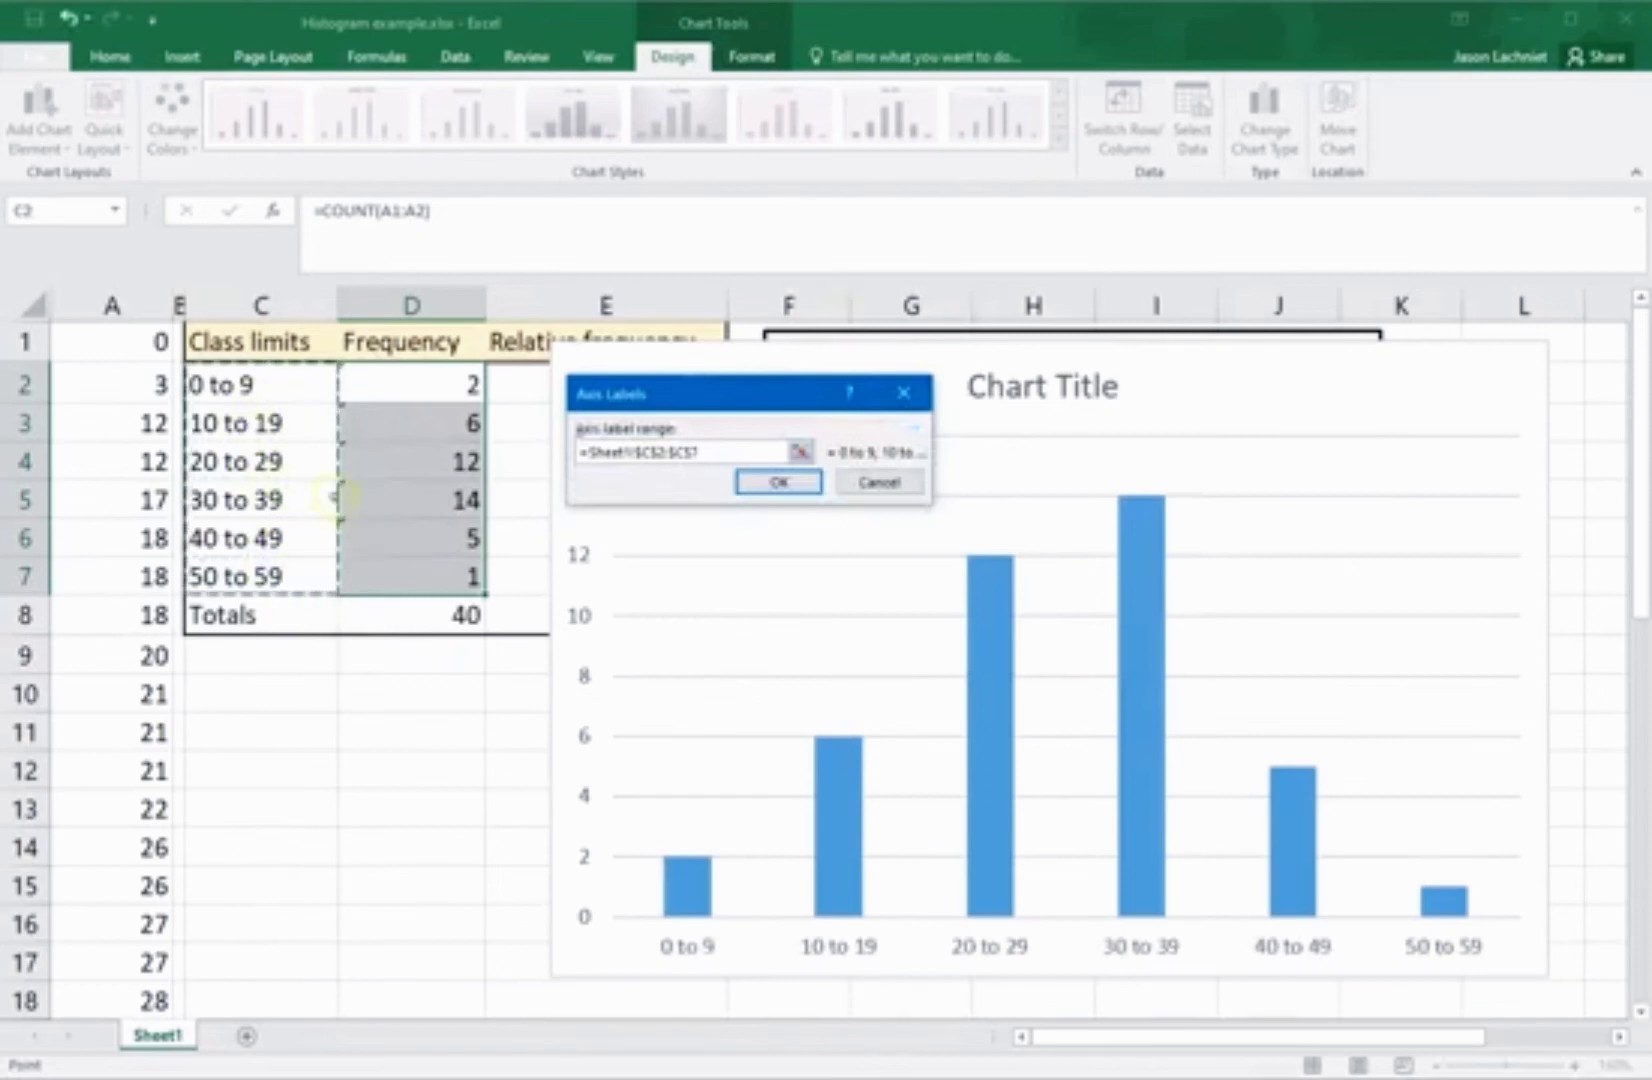
left_click(779, 482)
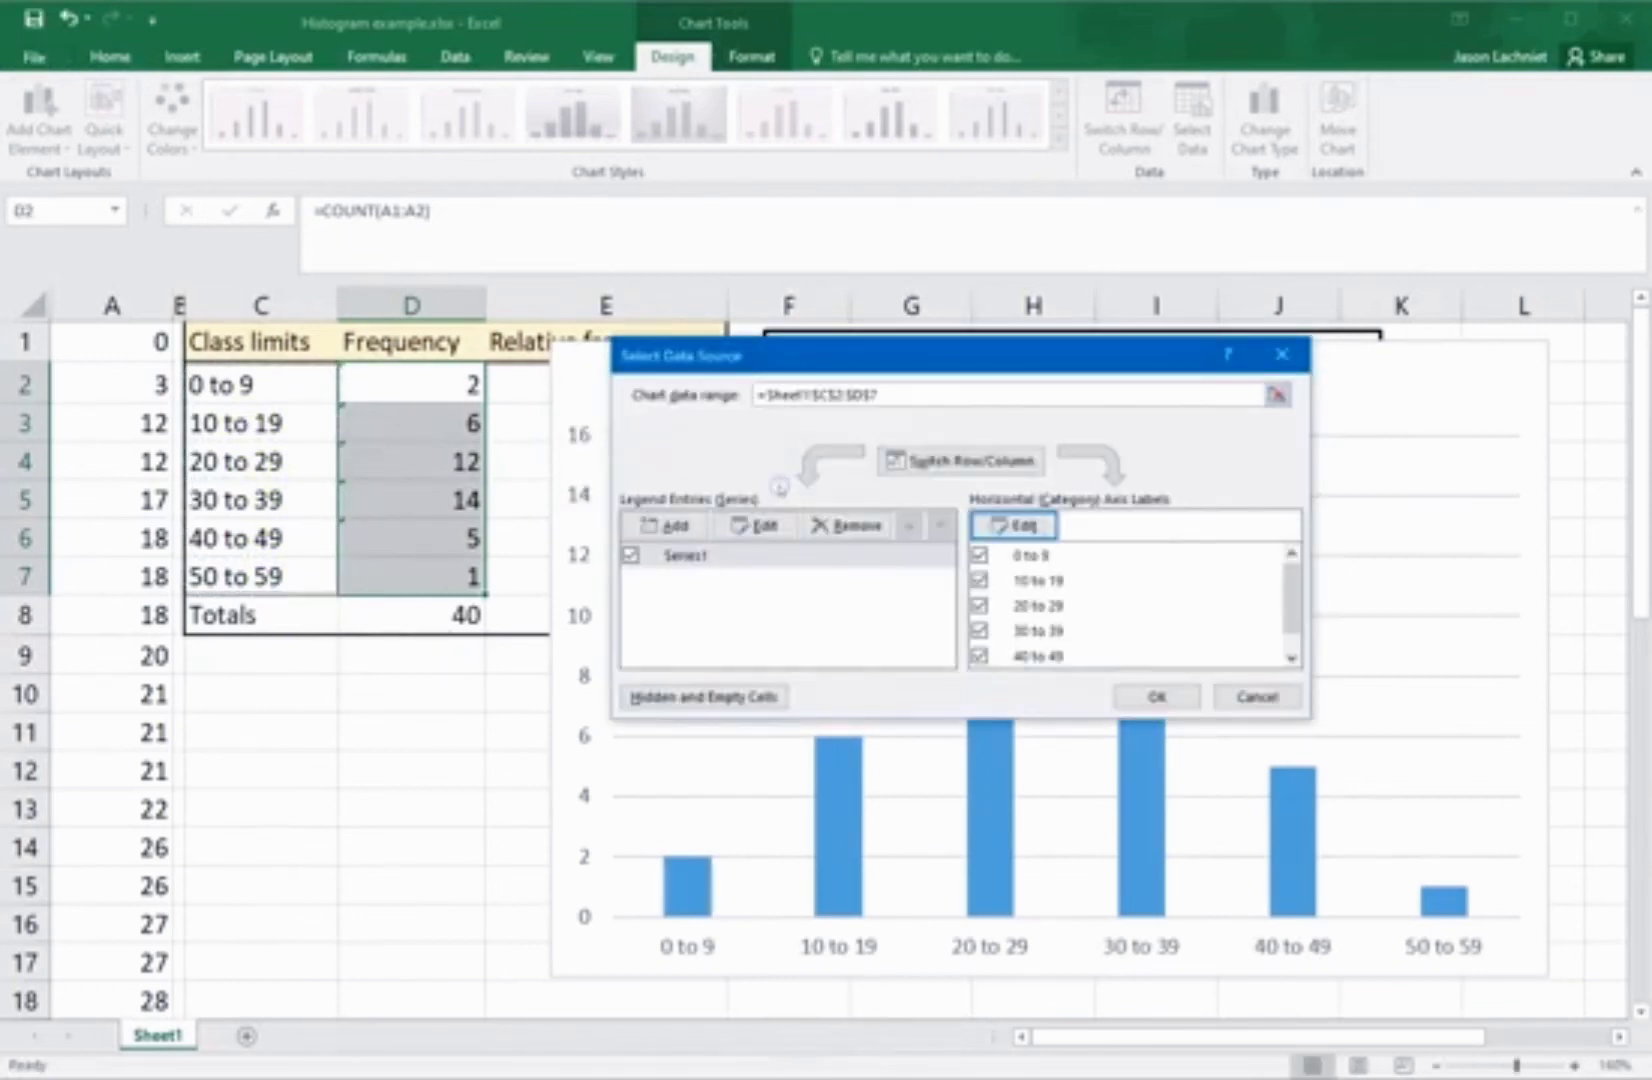
left_click(1155, 696)
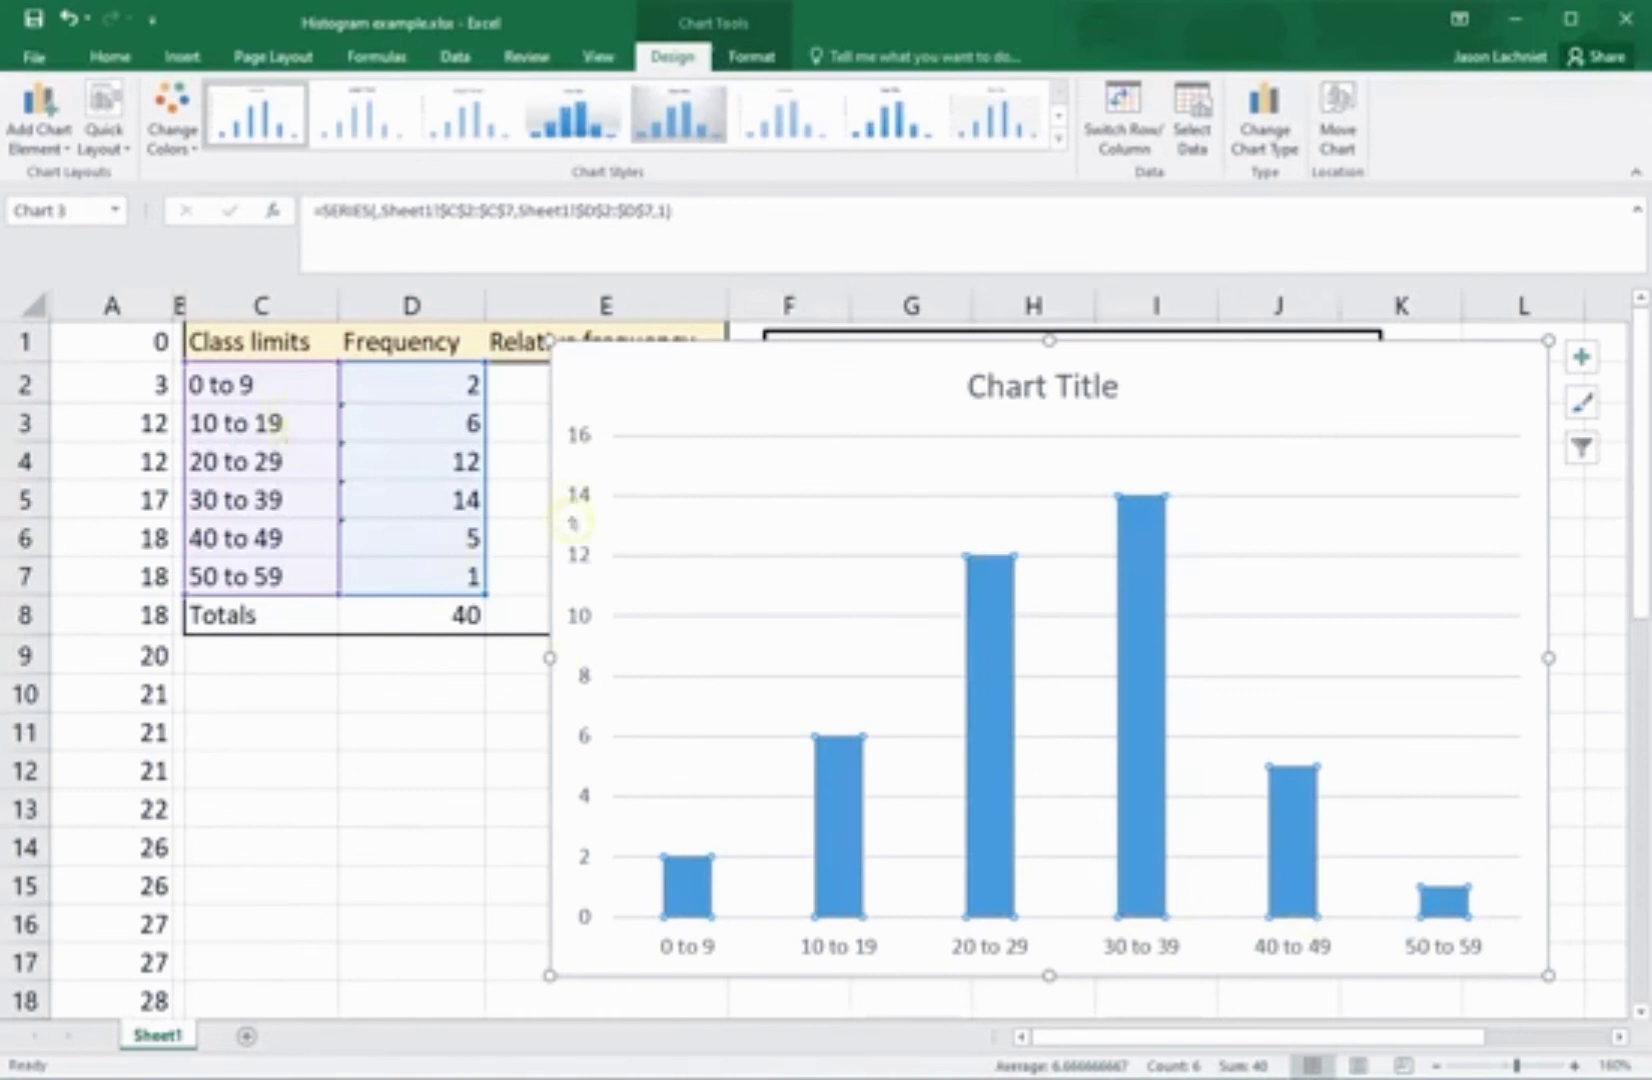
Delete the placeholder title from the column chart
mouse_move(1006, 716)
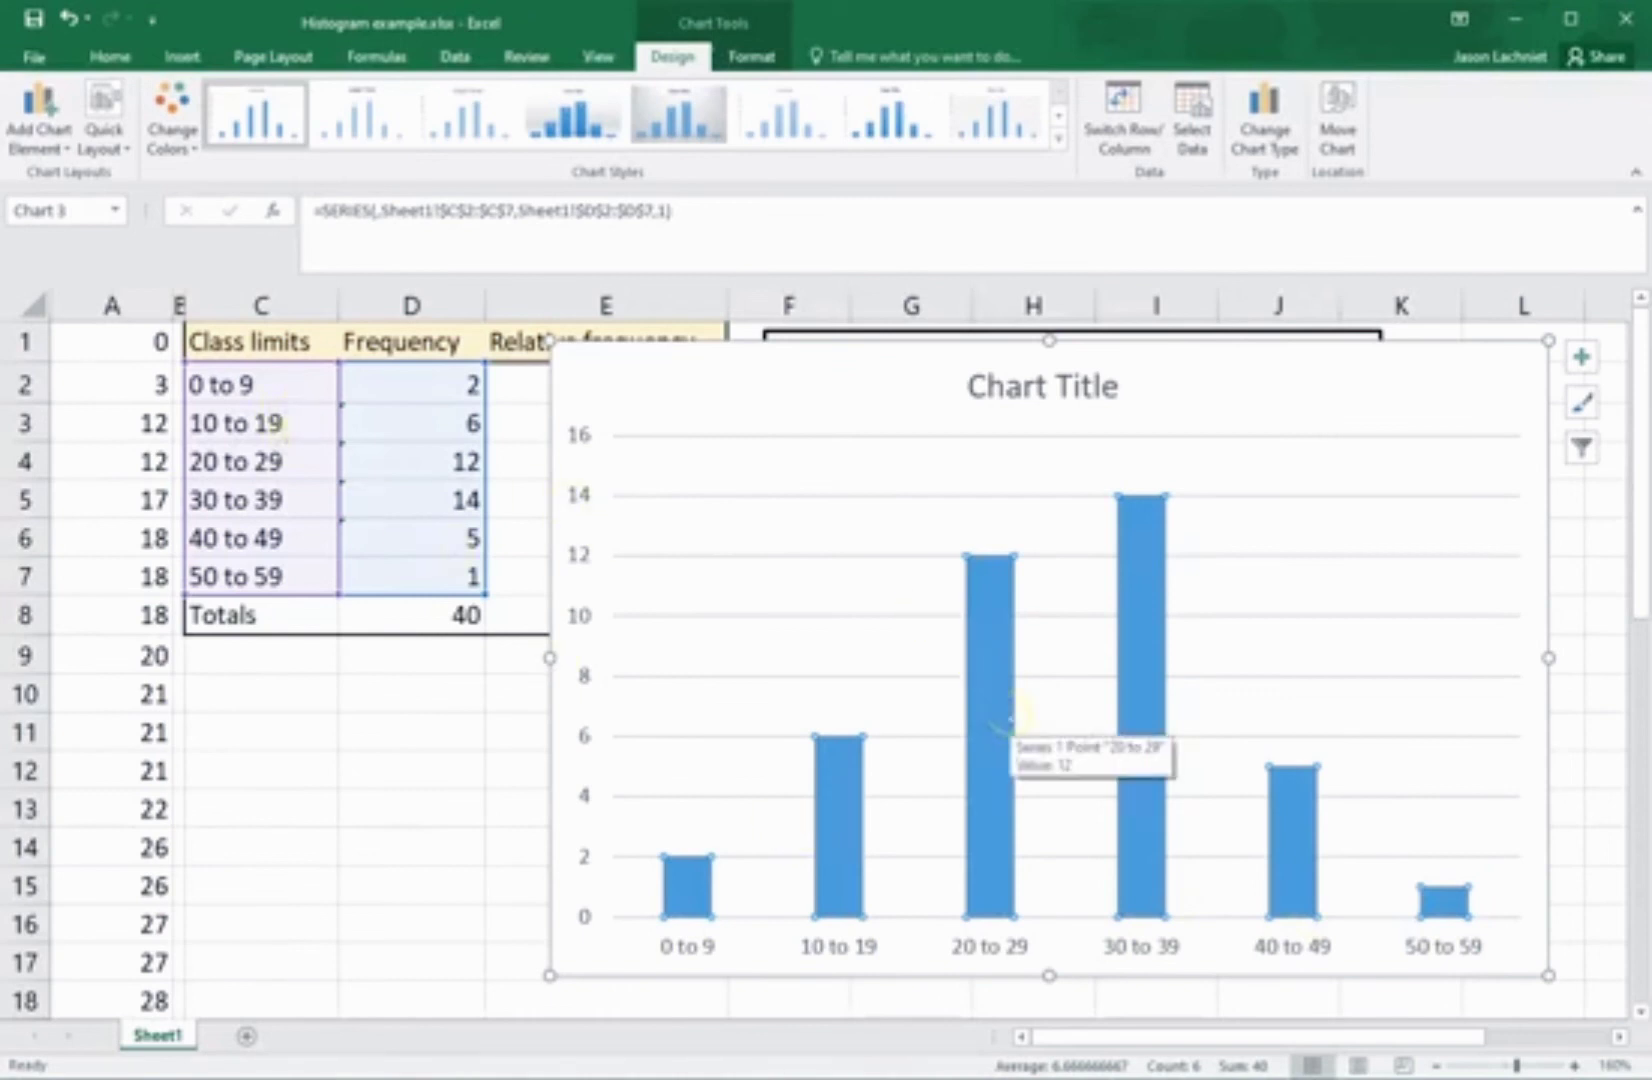
left_click(1066, 388)
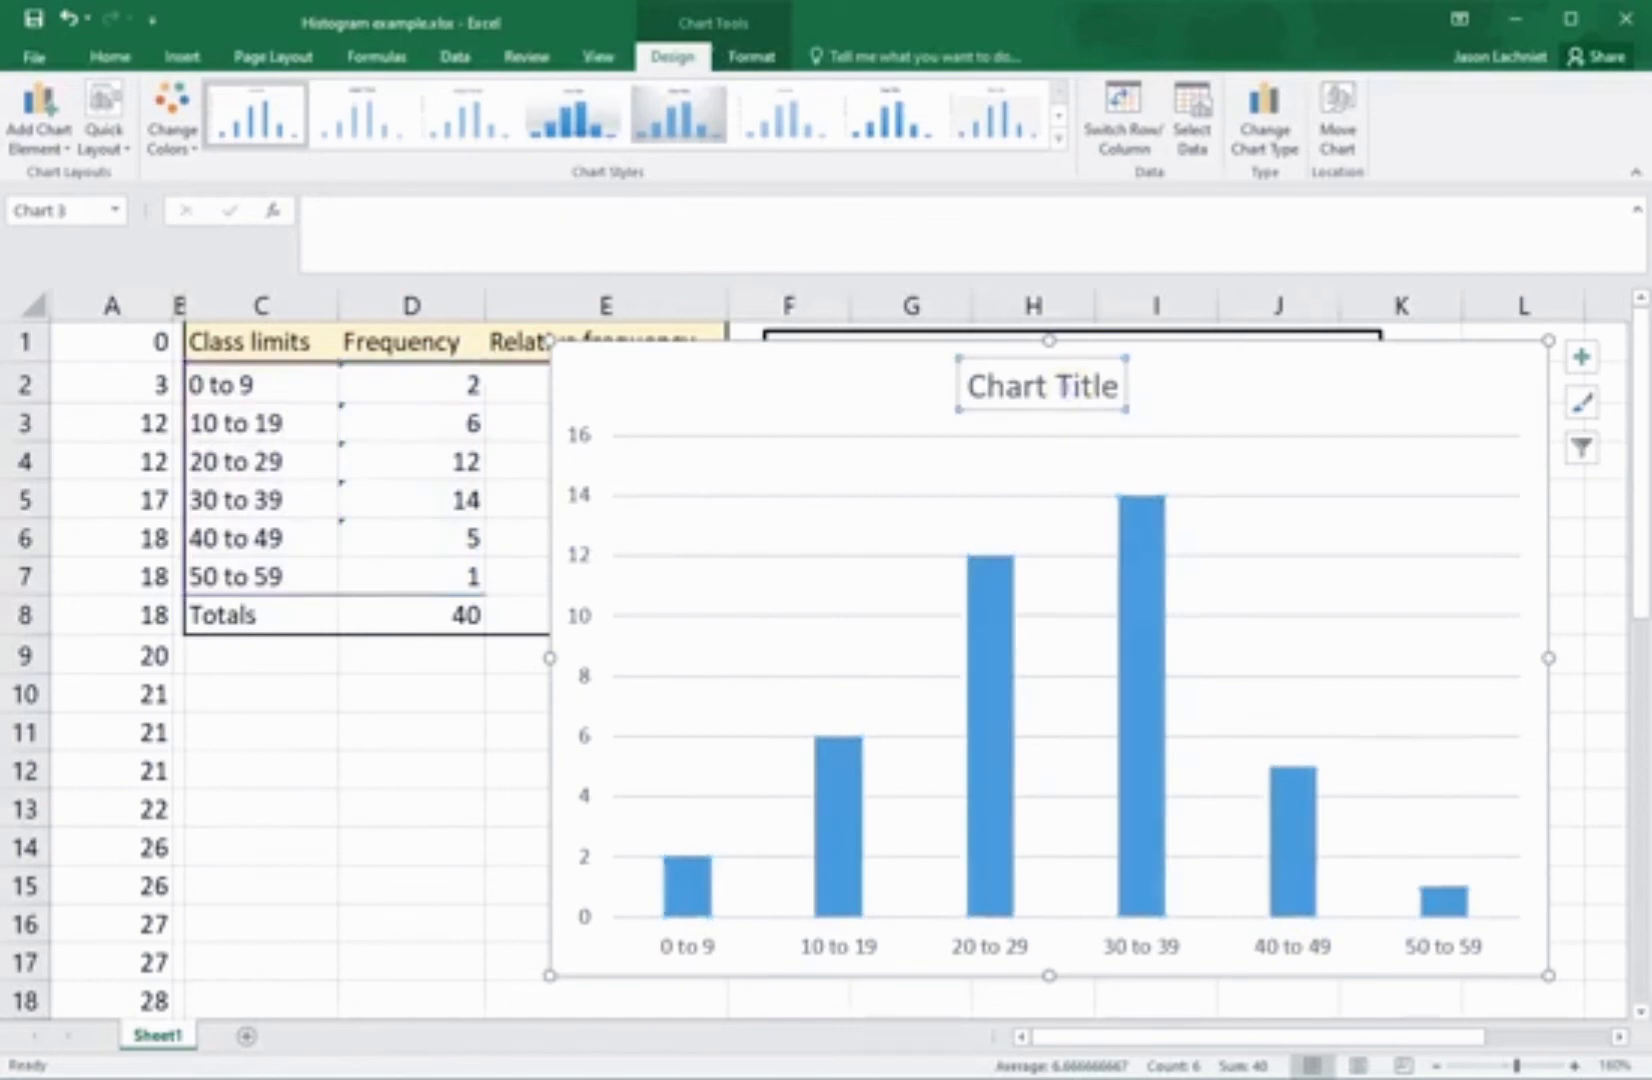
right_click(1066, 388)
left_click(1100, 406)
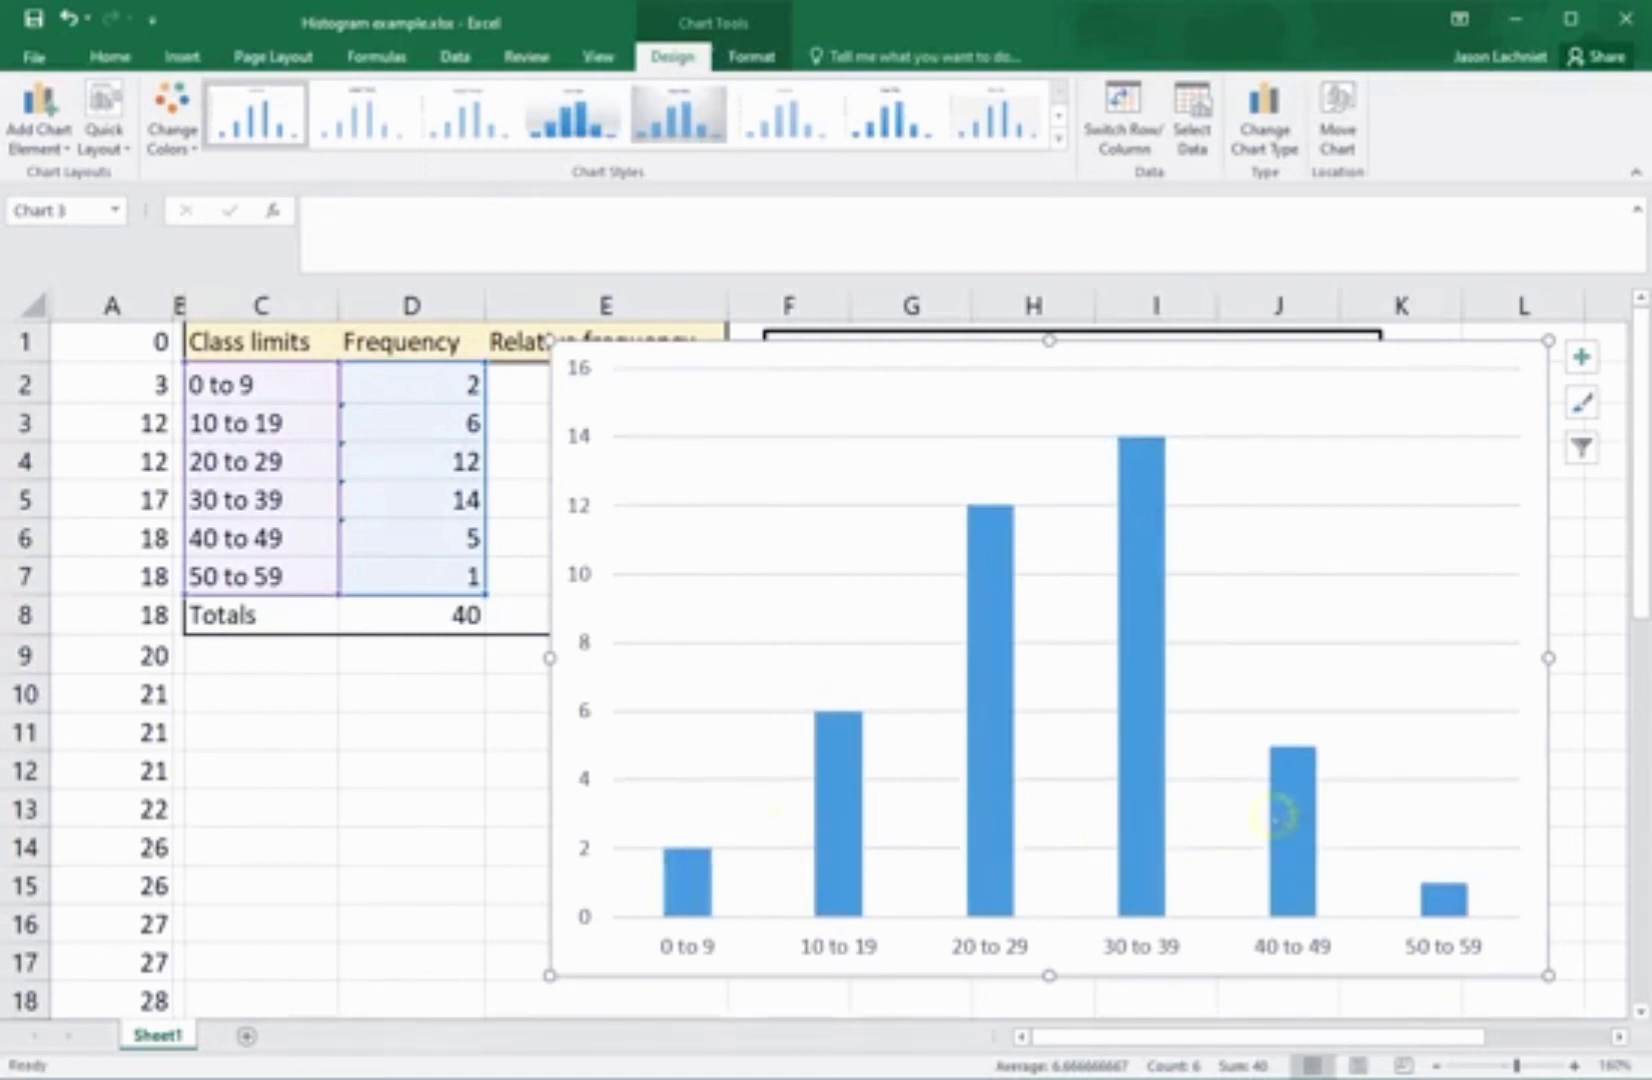
Set the gap width of the frequency data series to 0% and close the series formatting
mouse_move(1302, 822)
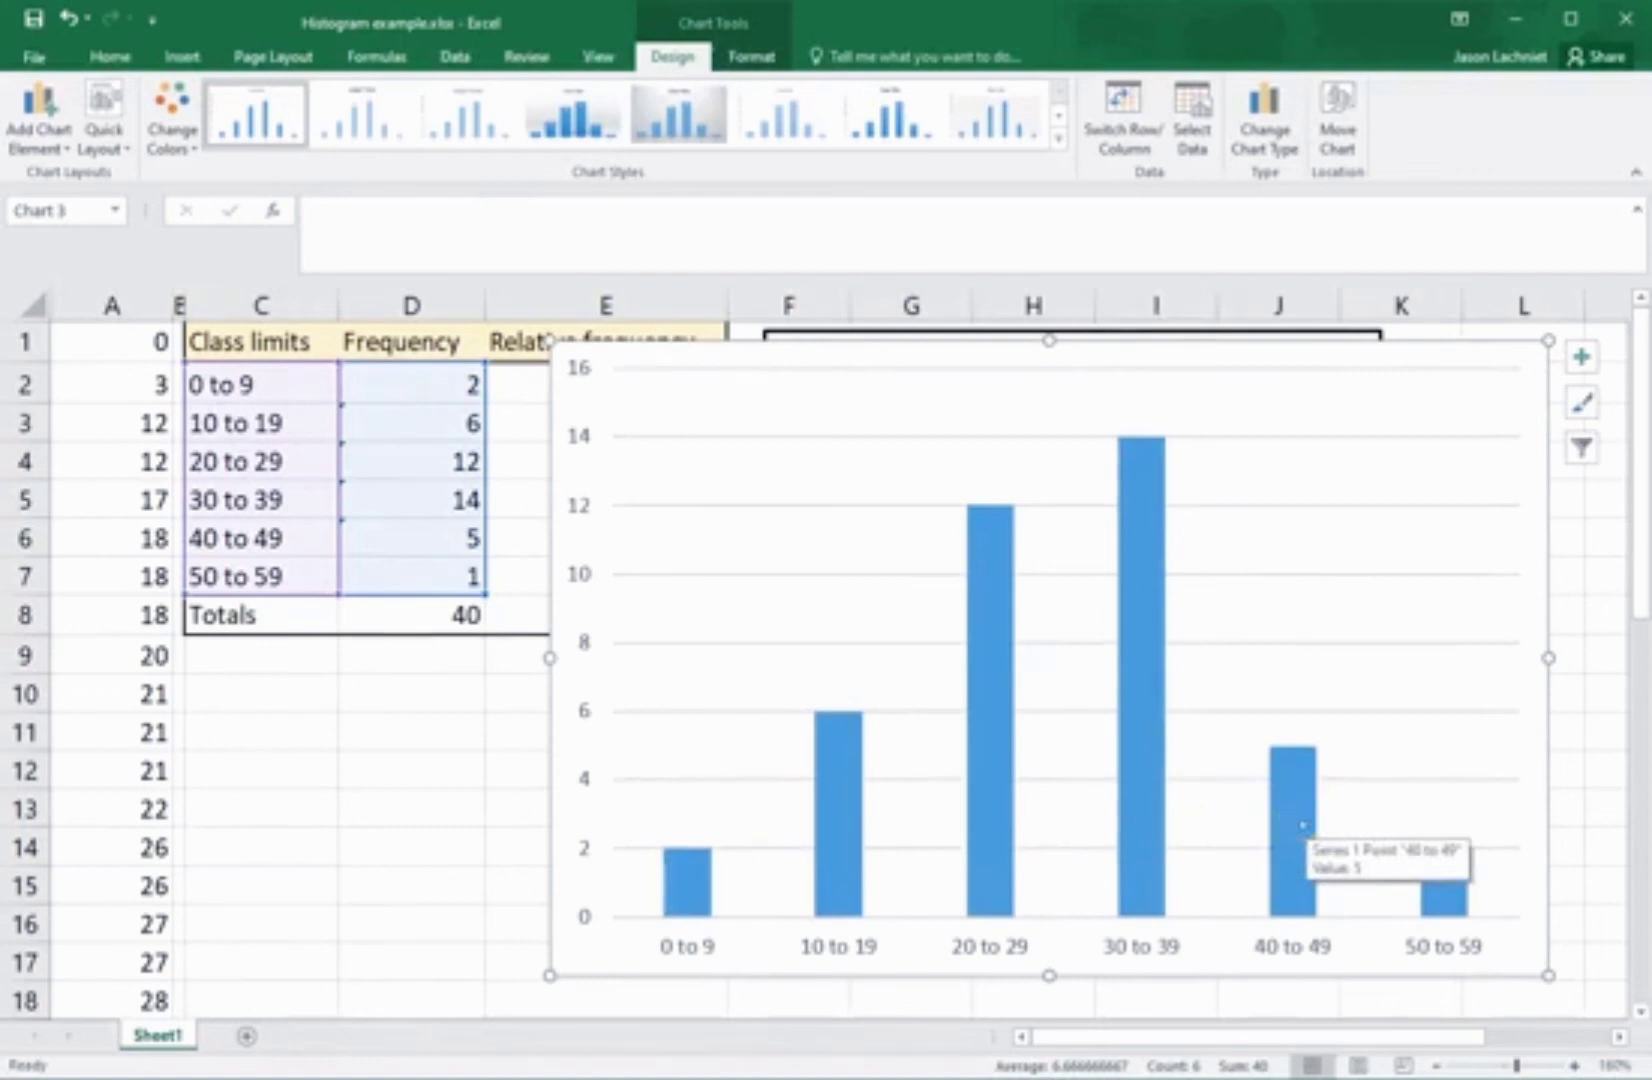
mouse_move(1148, 704)
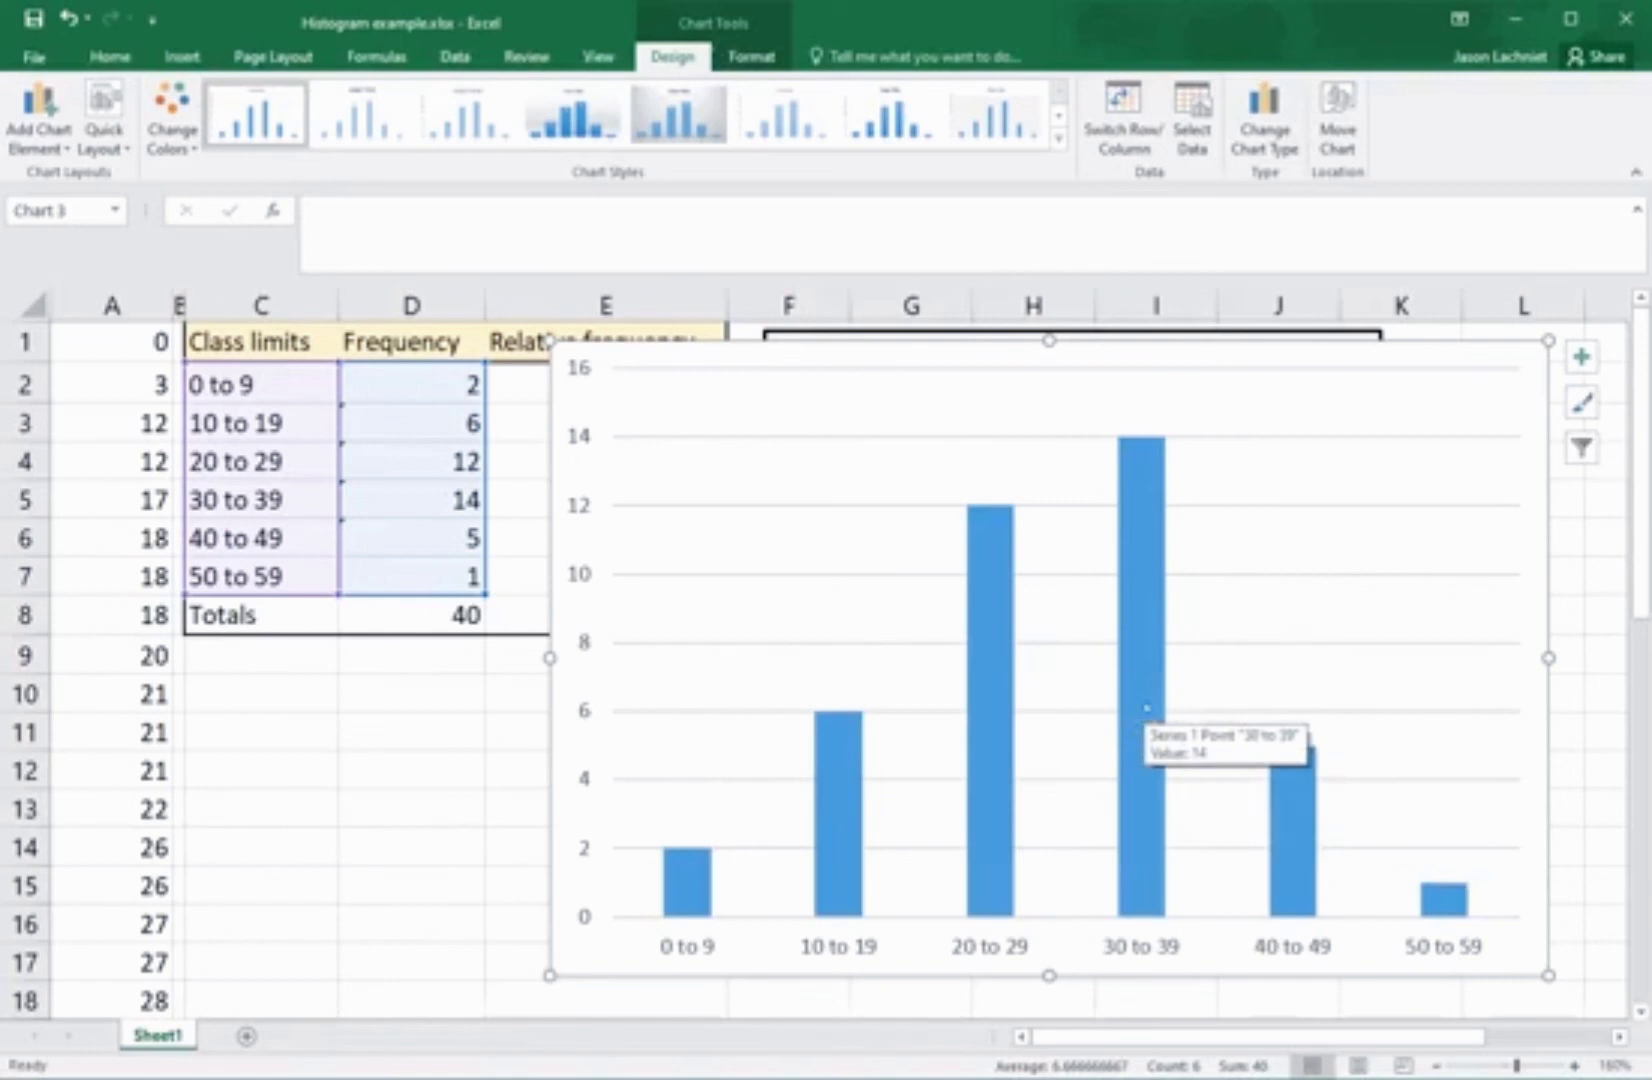
right_click(1143, 677)
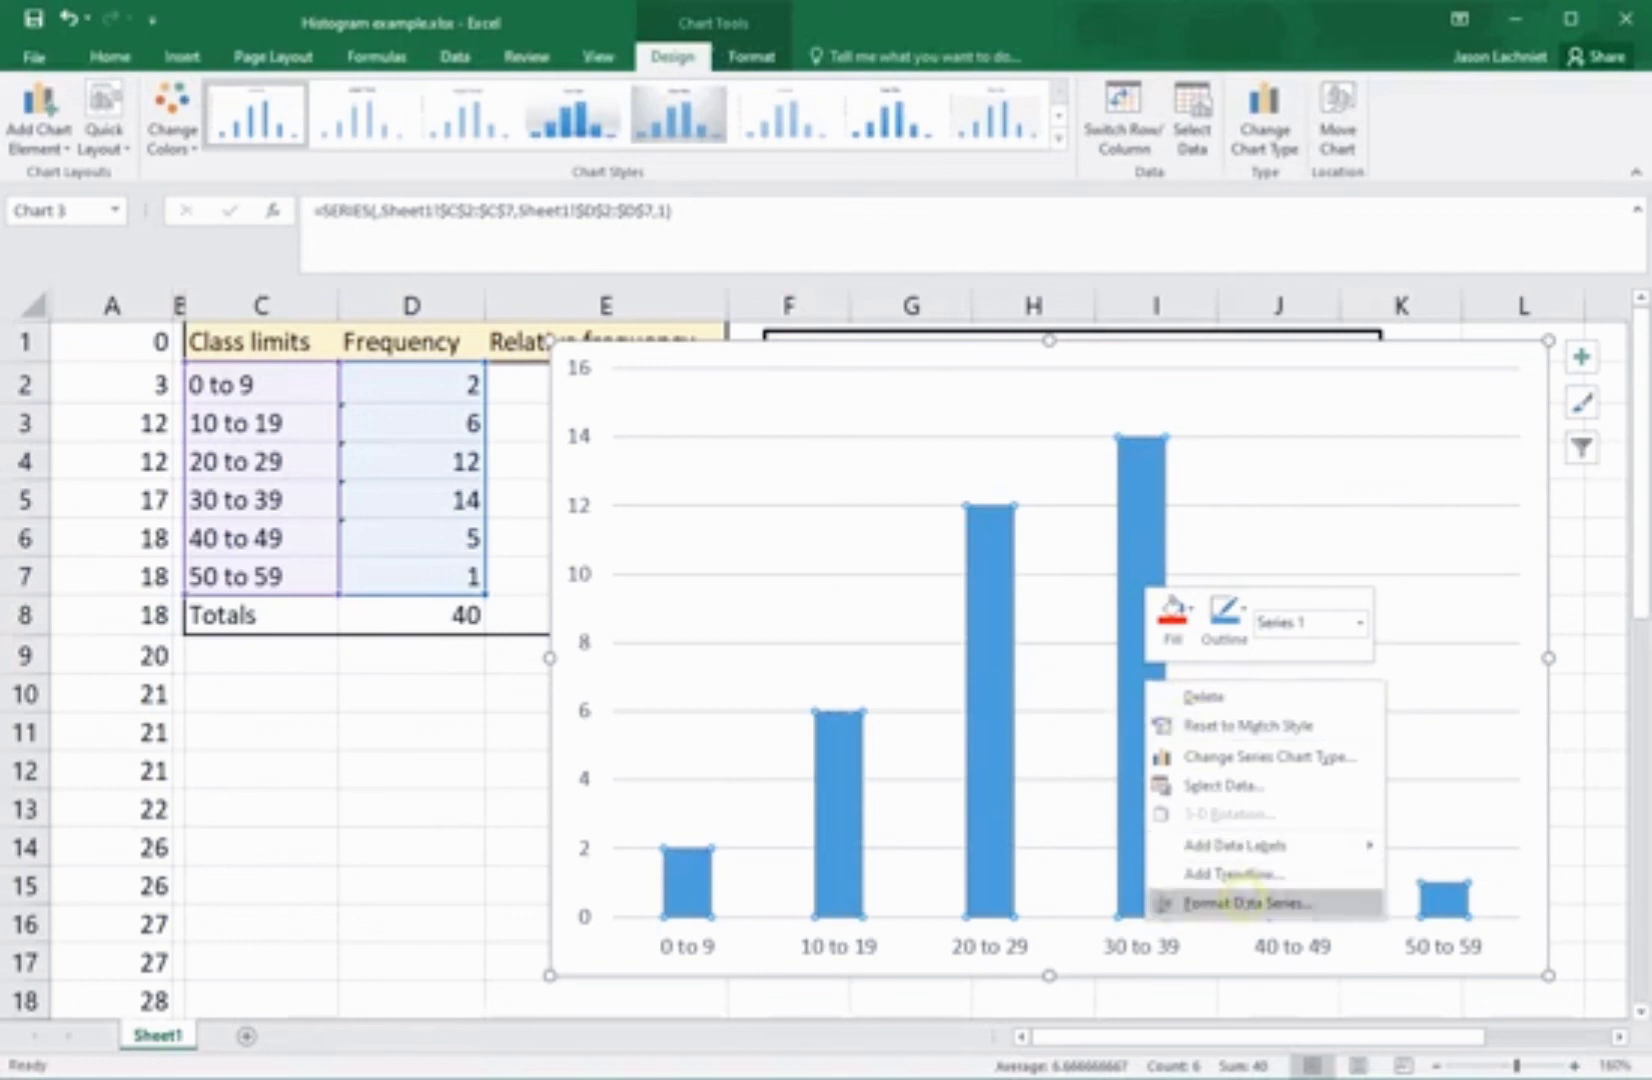
left_click(1230, 903)
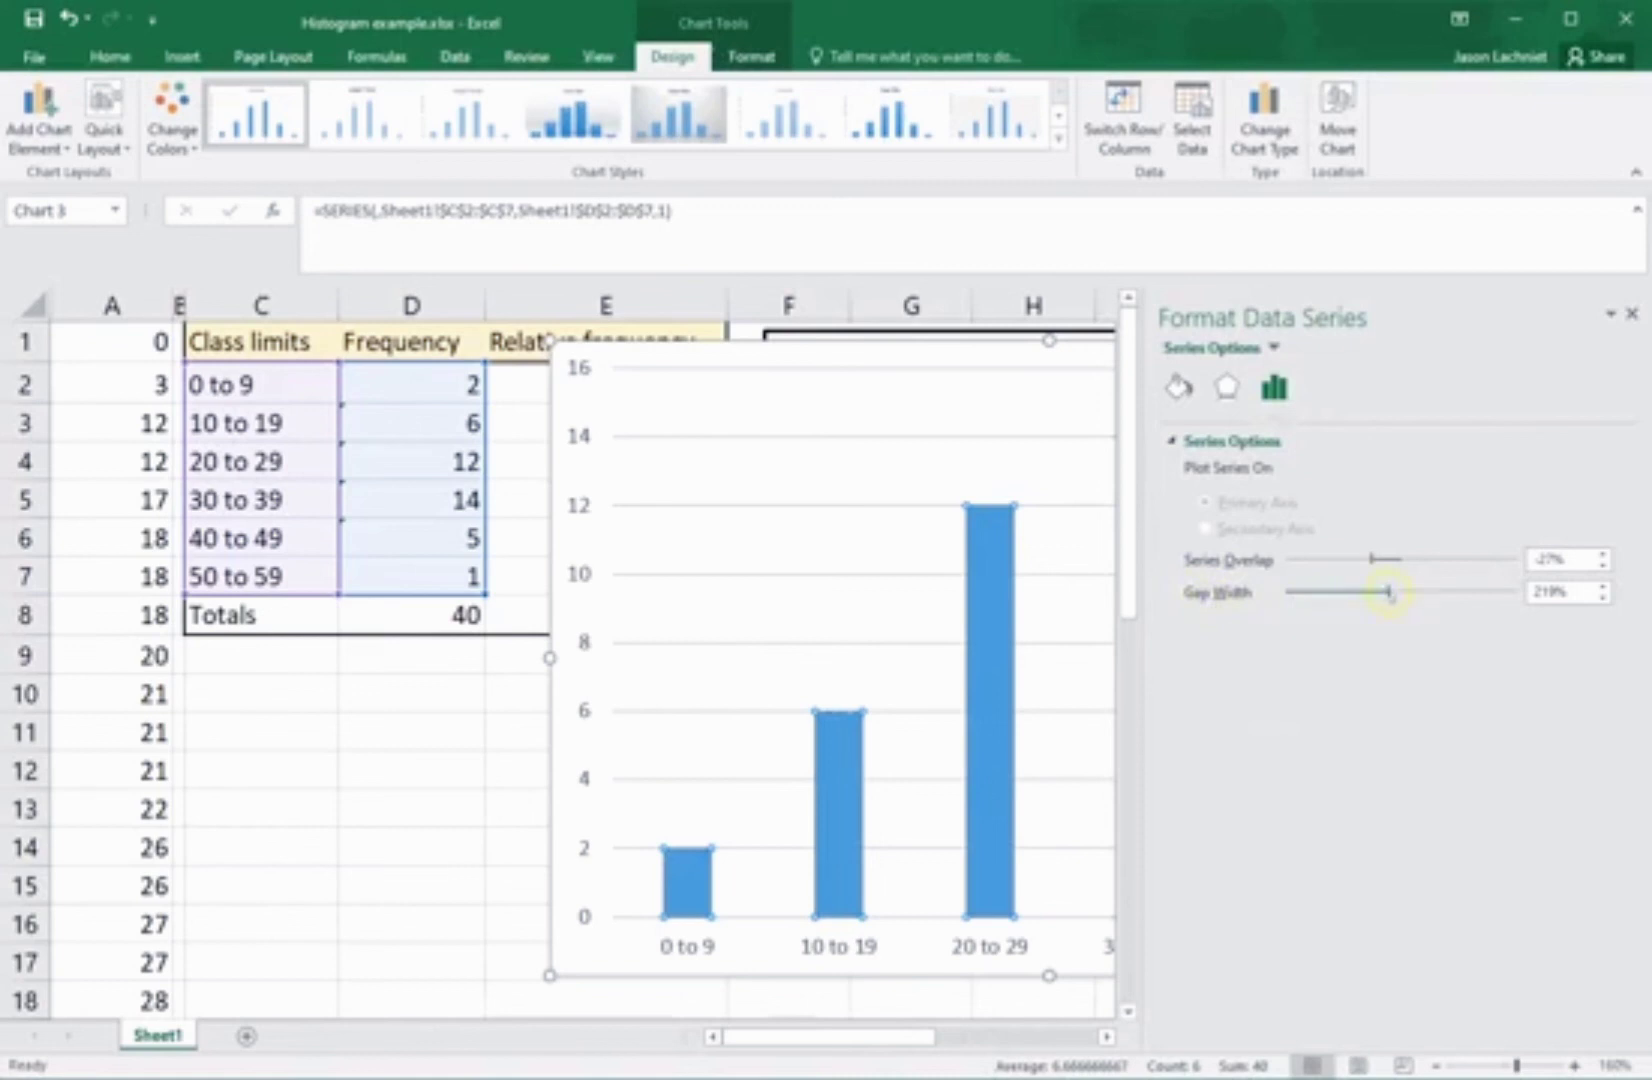
left_click_drag(1389, 592, 1287, 594)
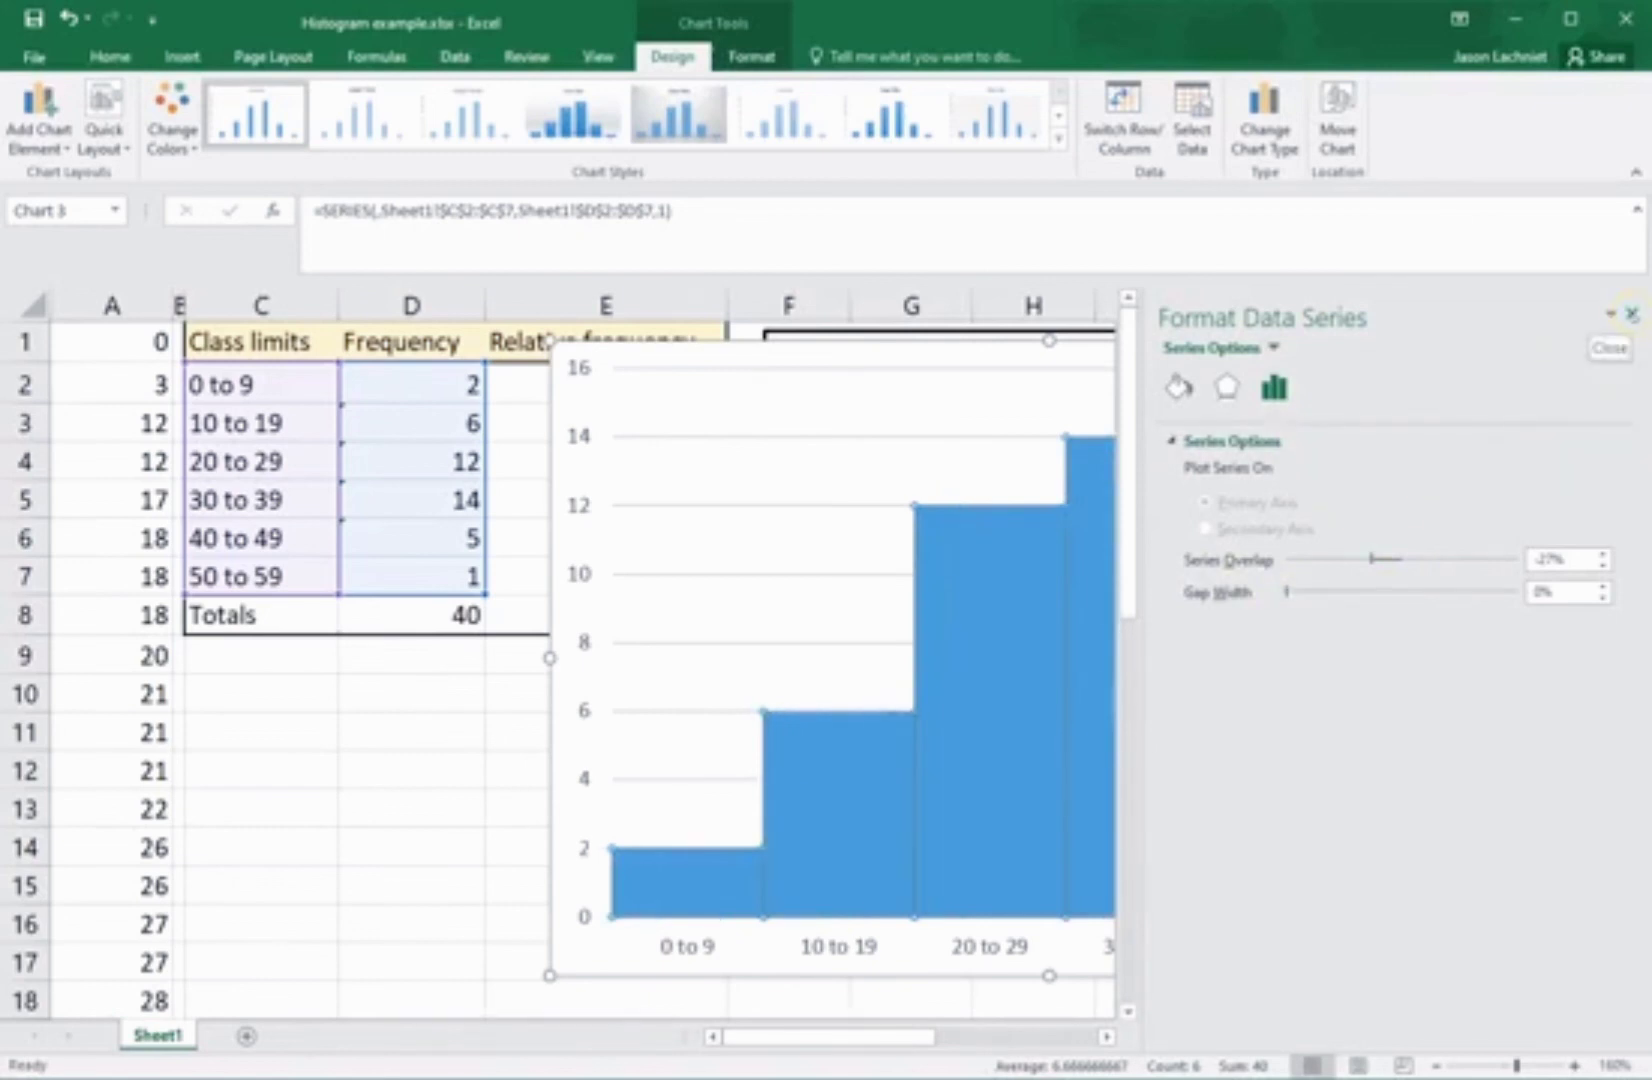
left_click(1631, 316)
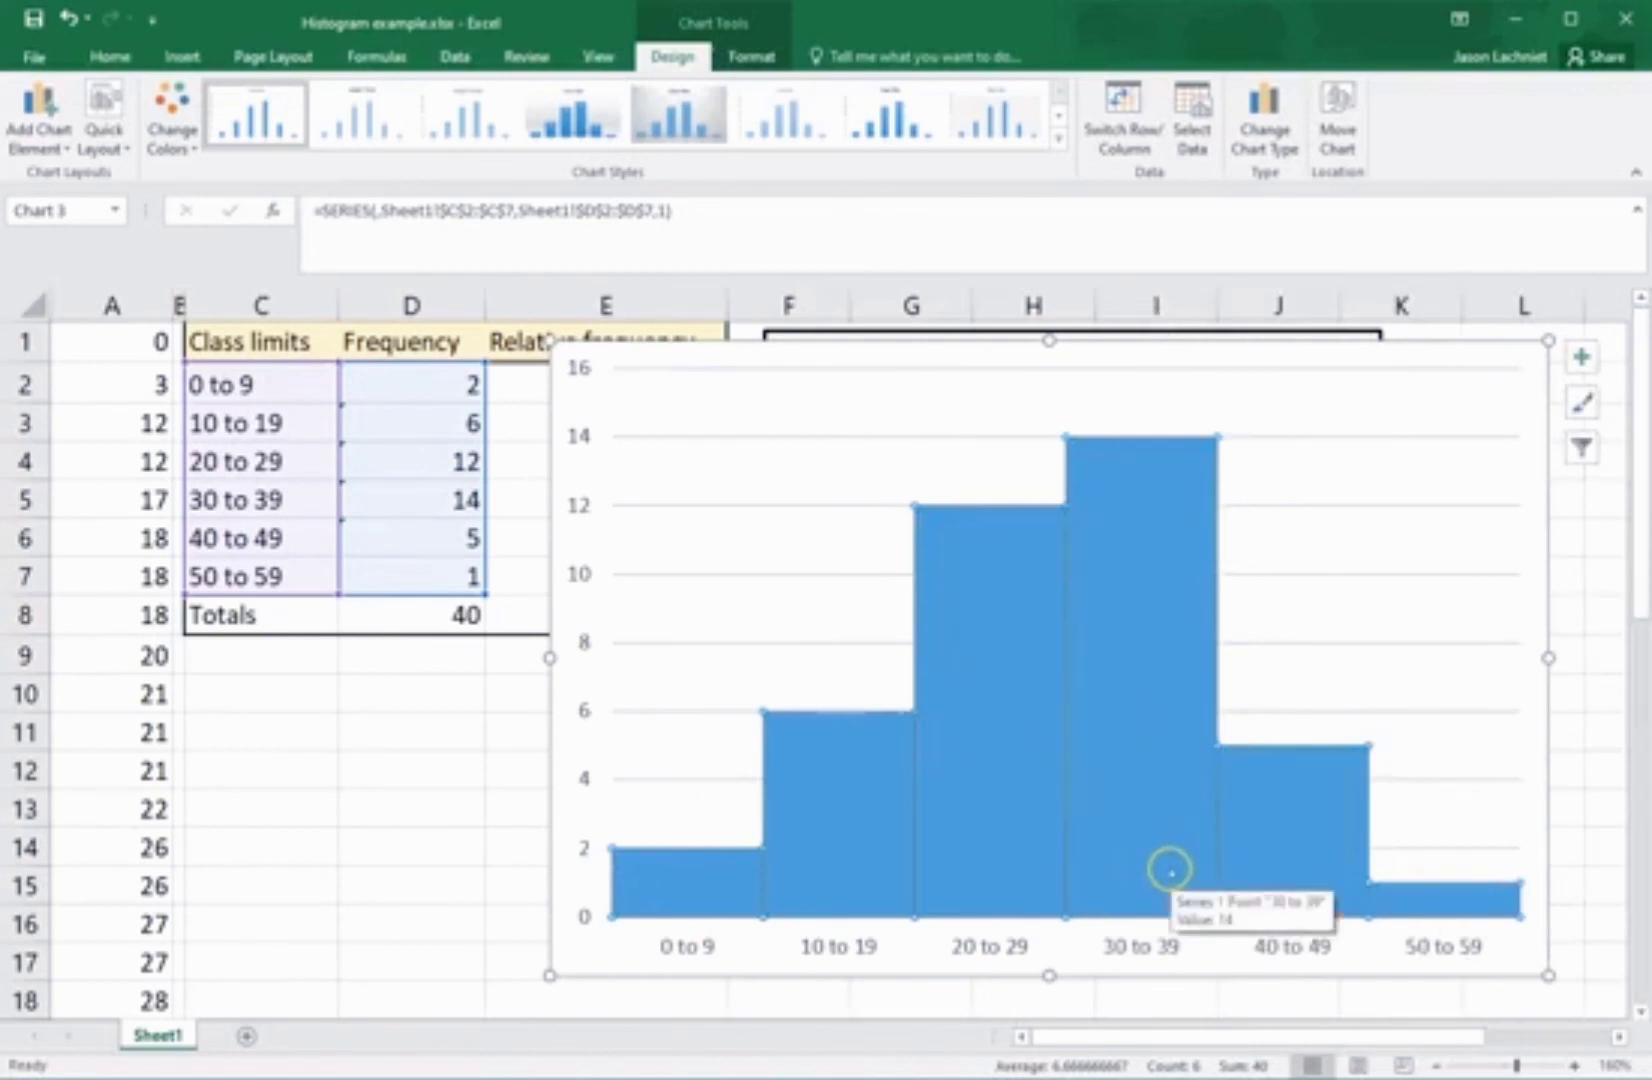
Add a primary vertical axis title to the histogram and name it Frequency
mouse_move(1249, 856)
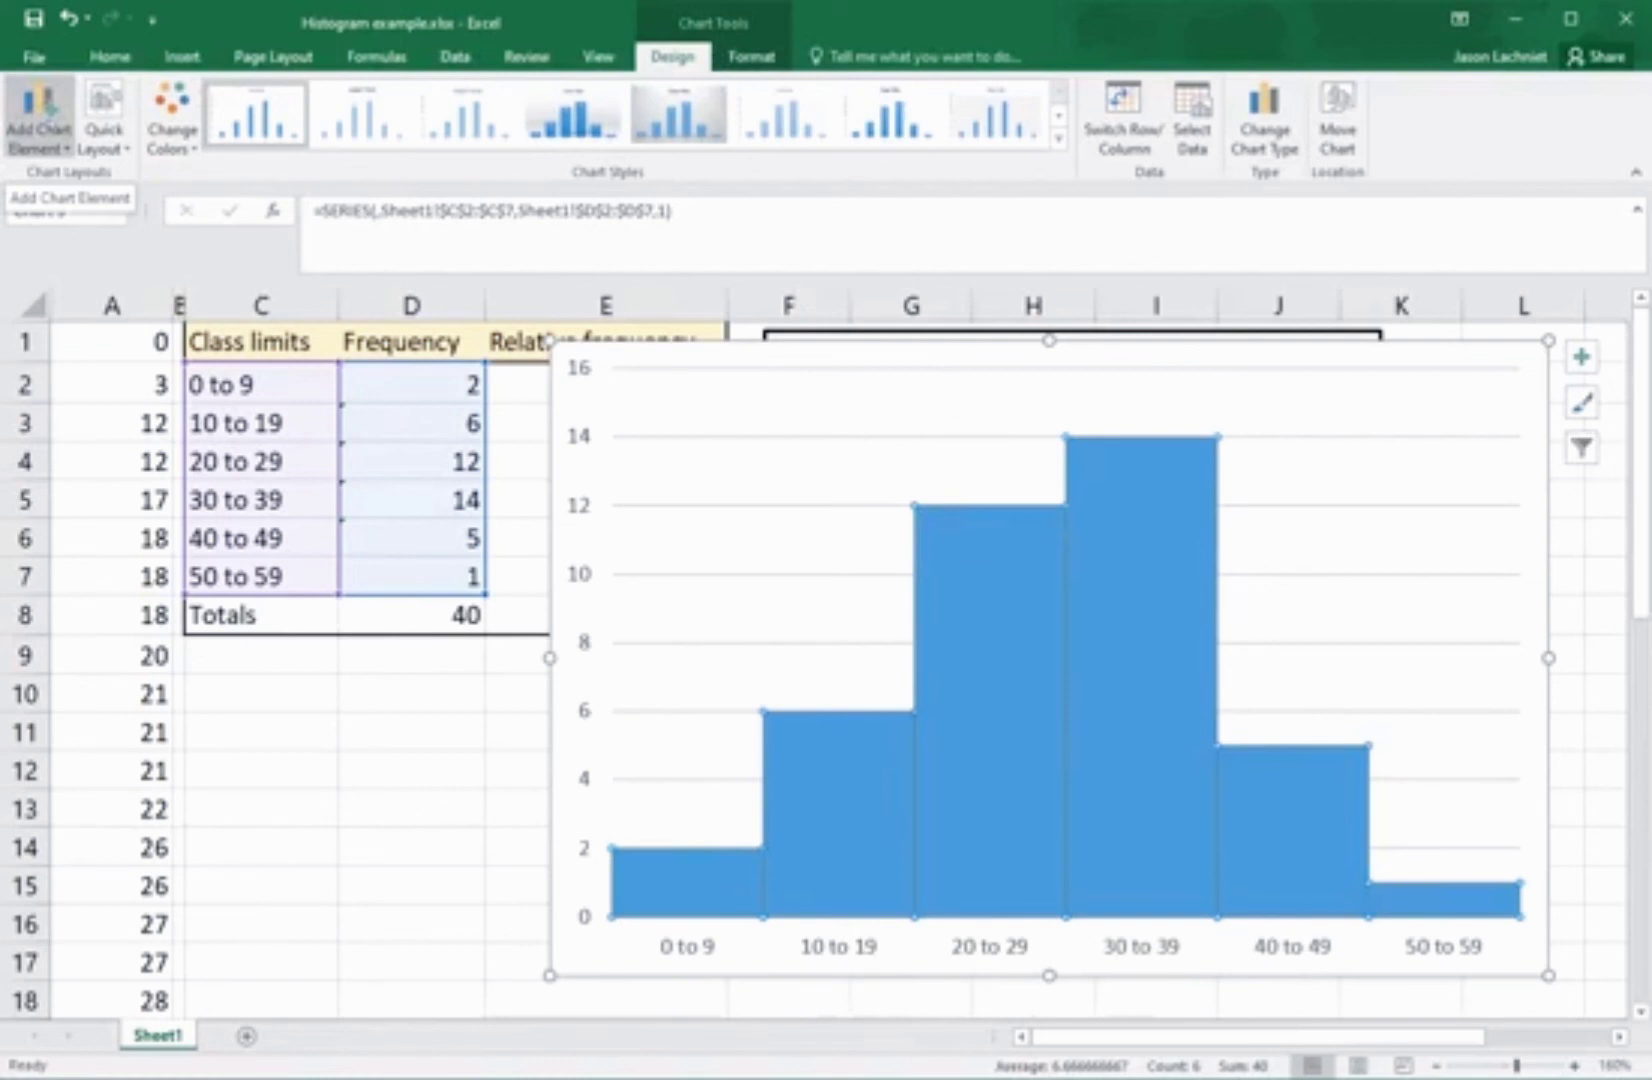
left_click(45, 115)
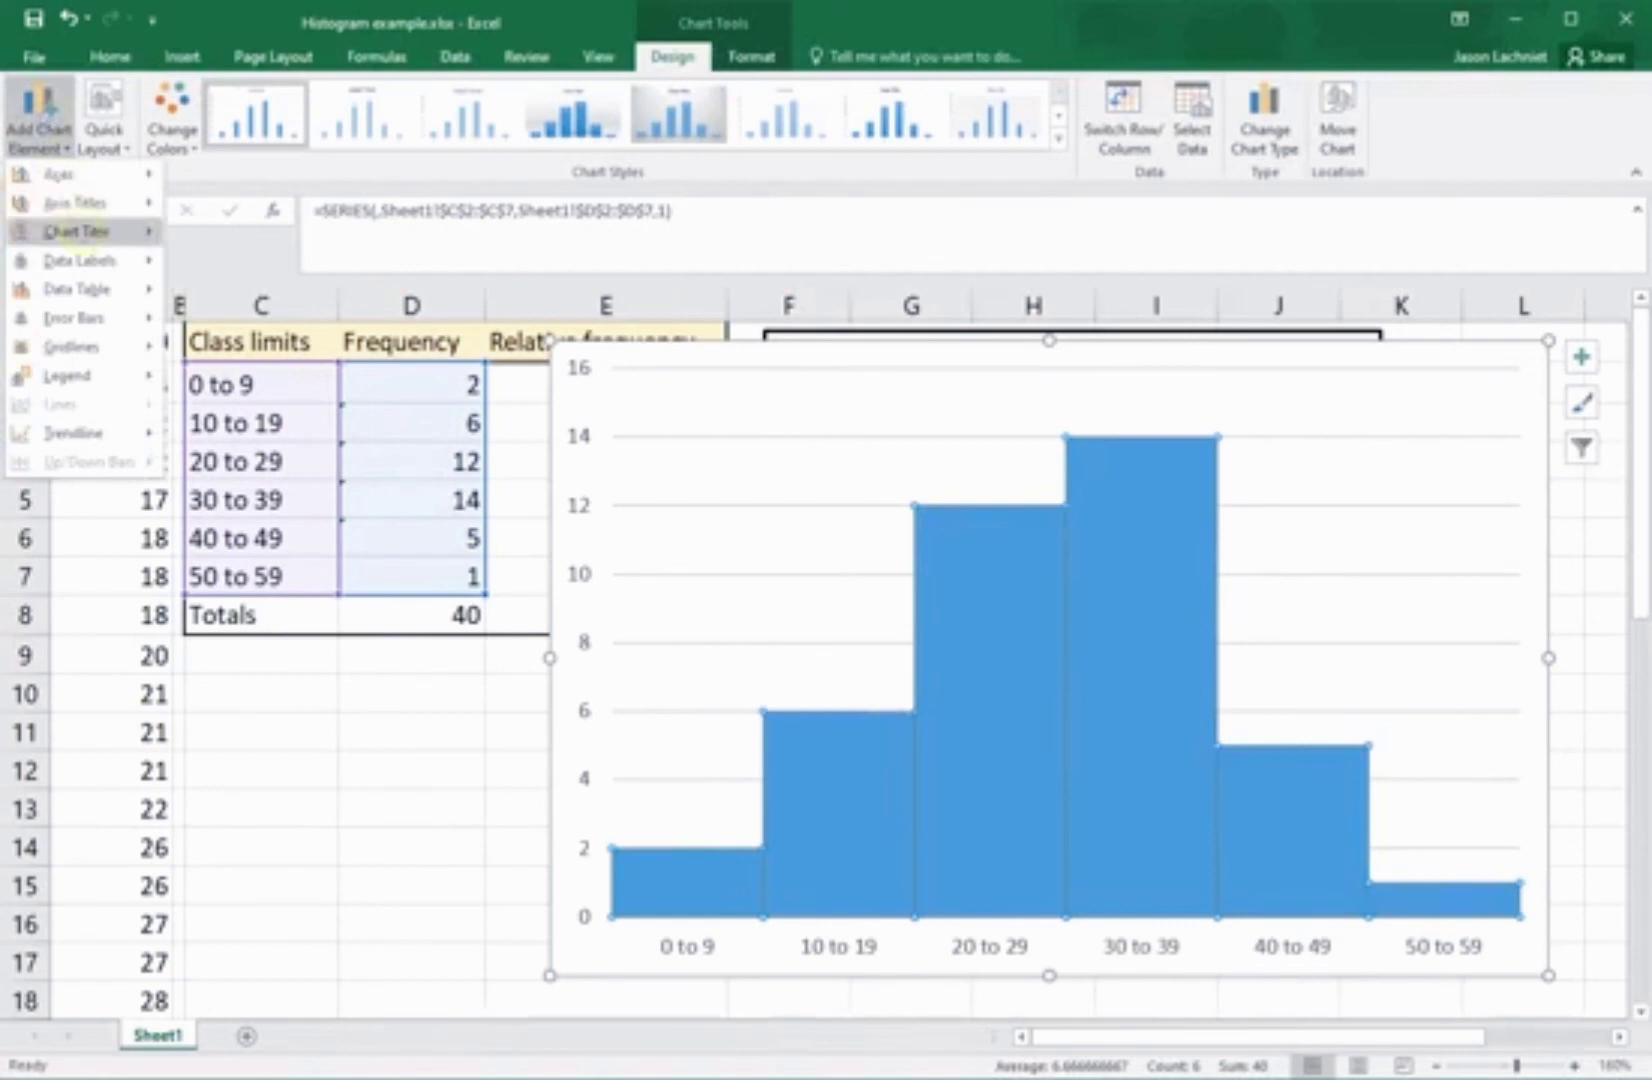
mouse_move(90, 231)
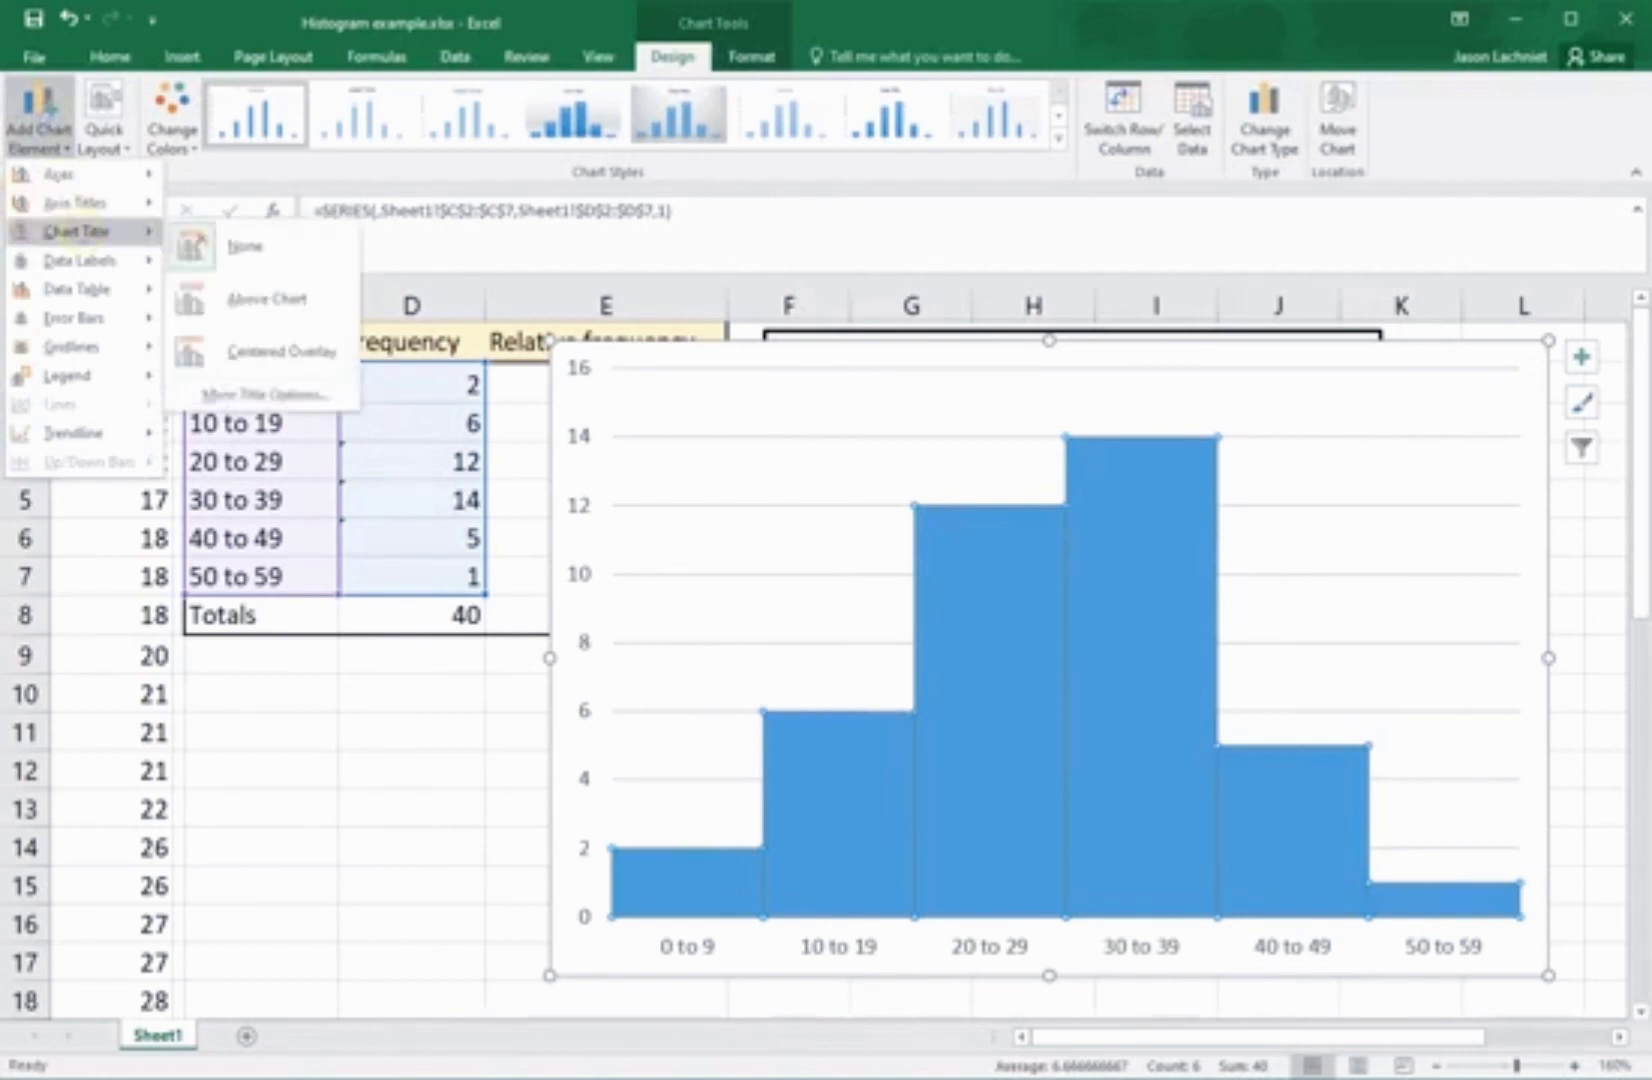
mouse_move(85, 291)
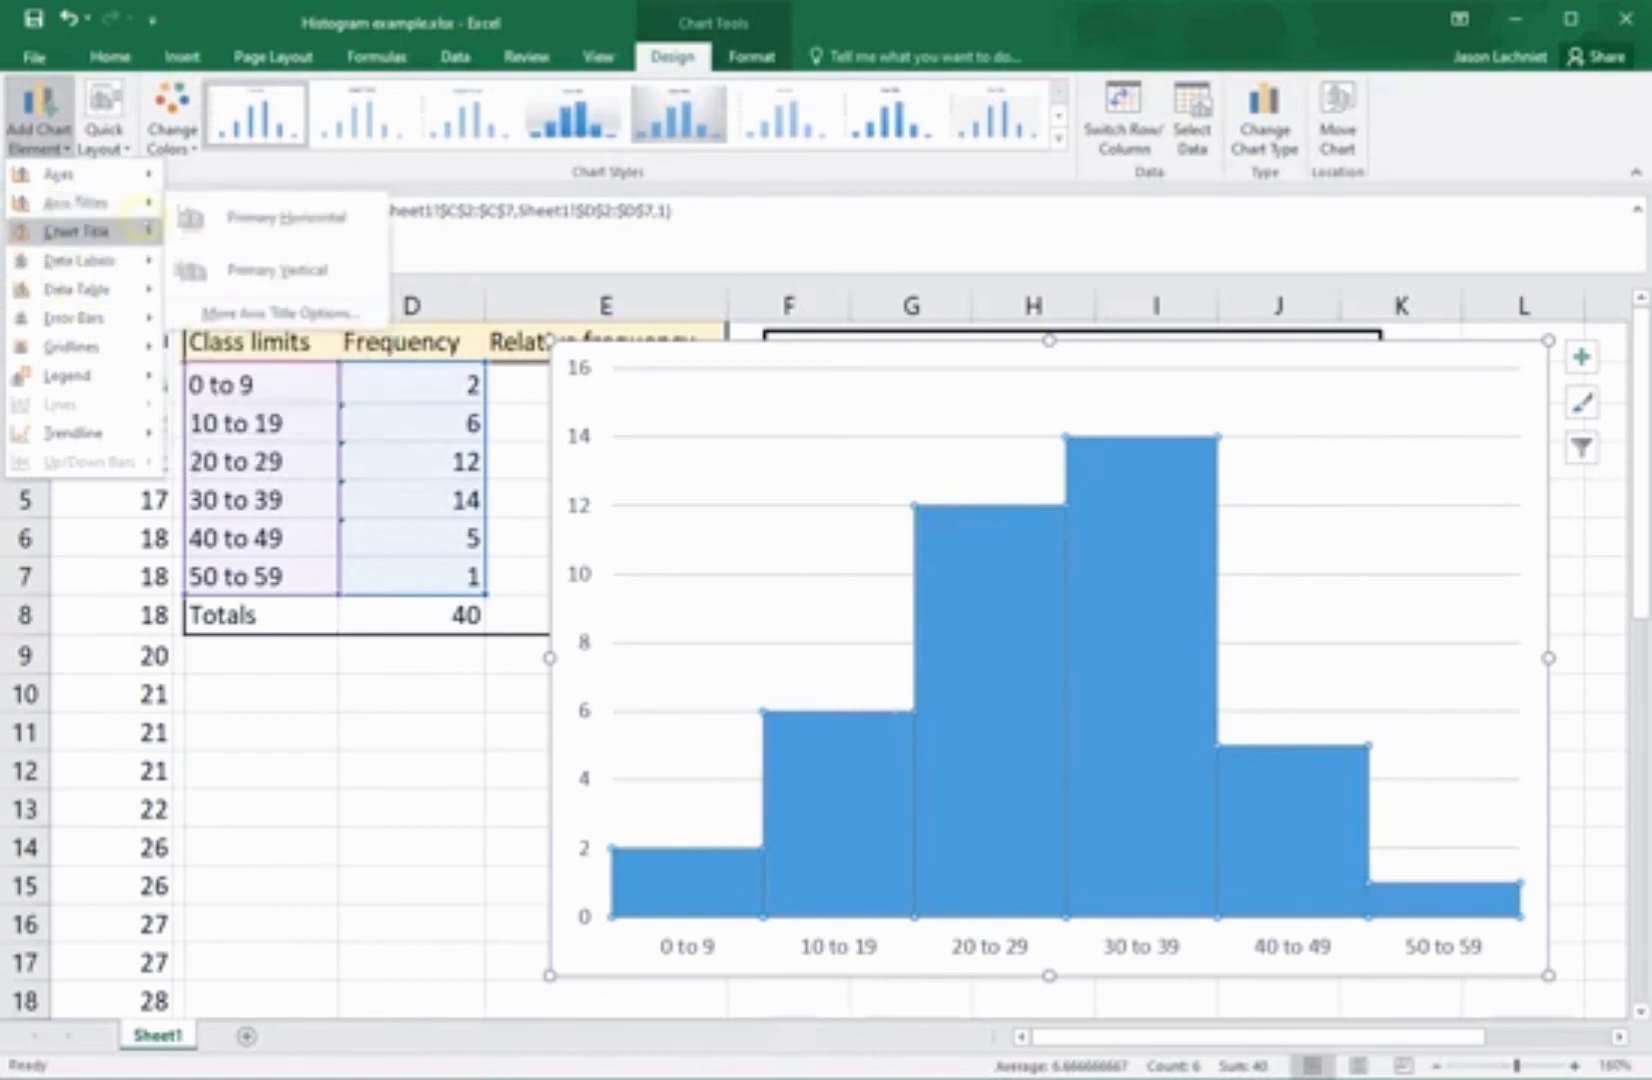
left_click(240, 270)
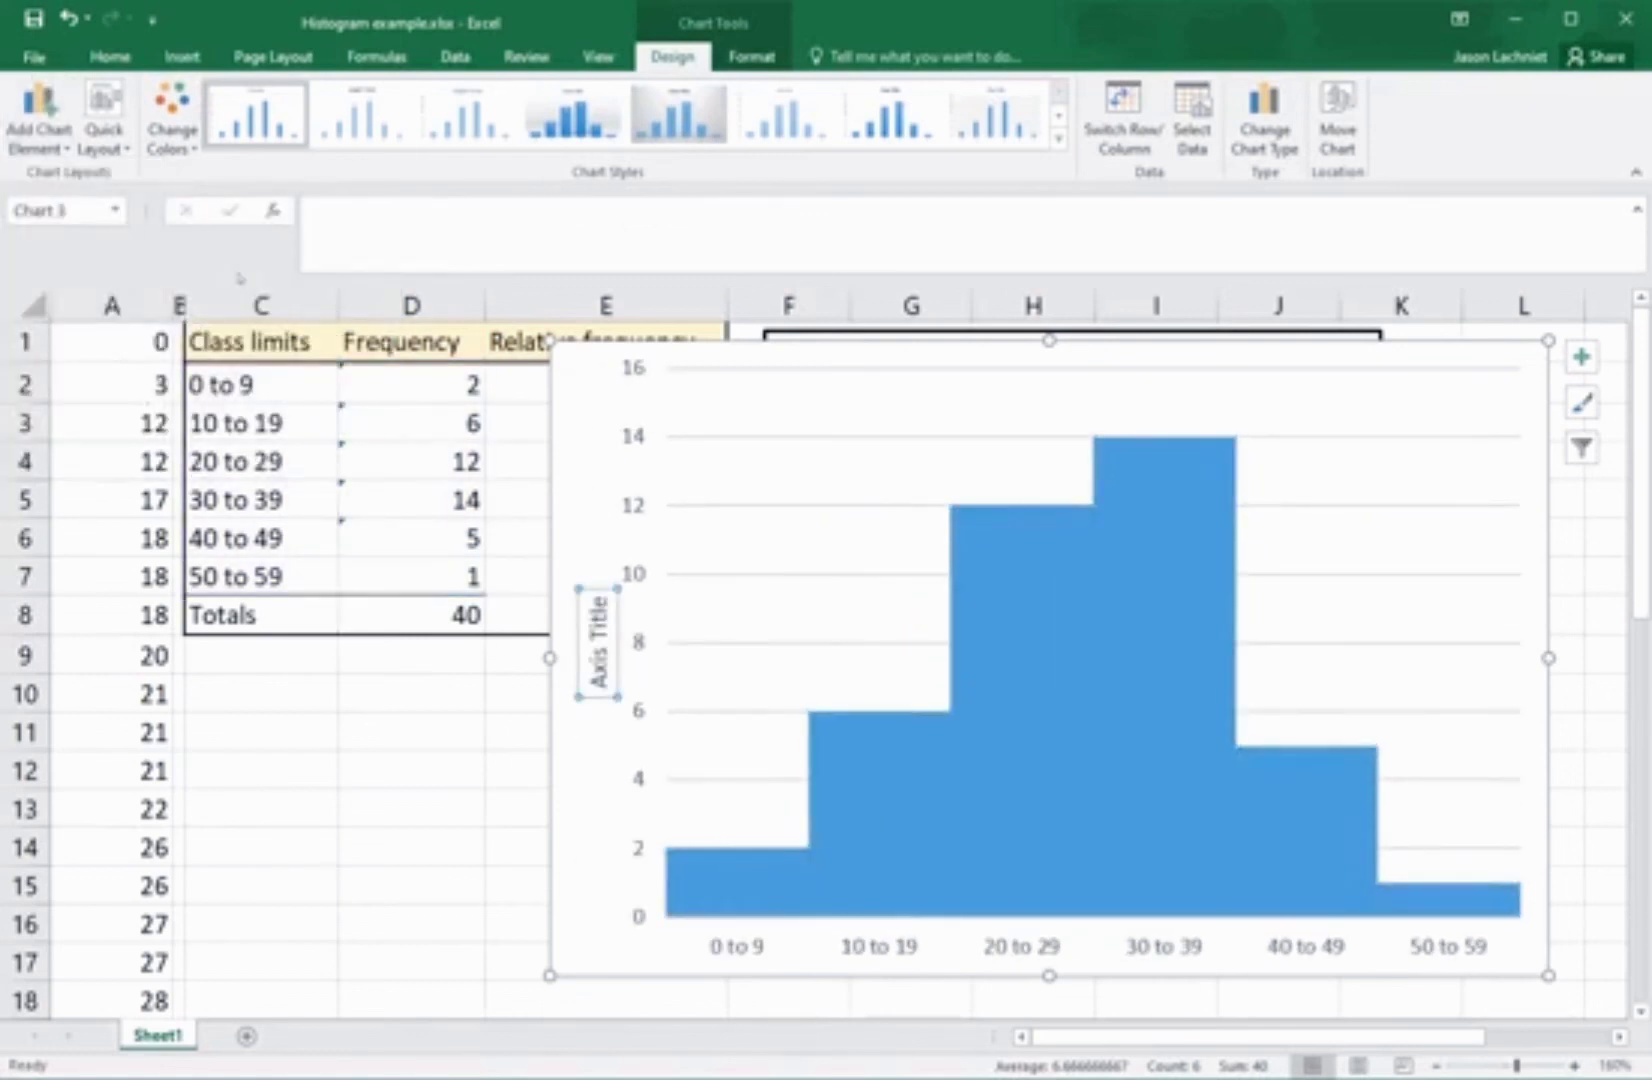
type("Freq")
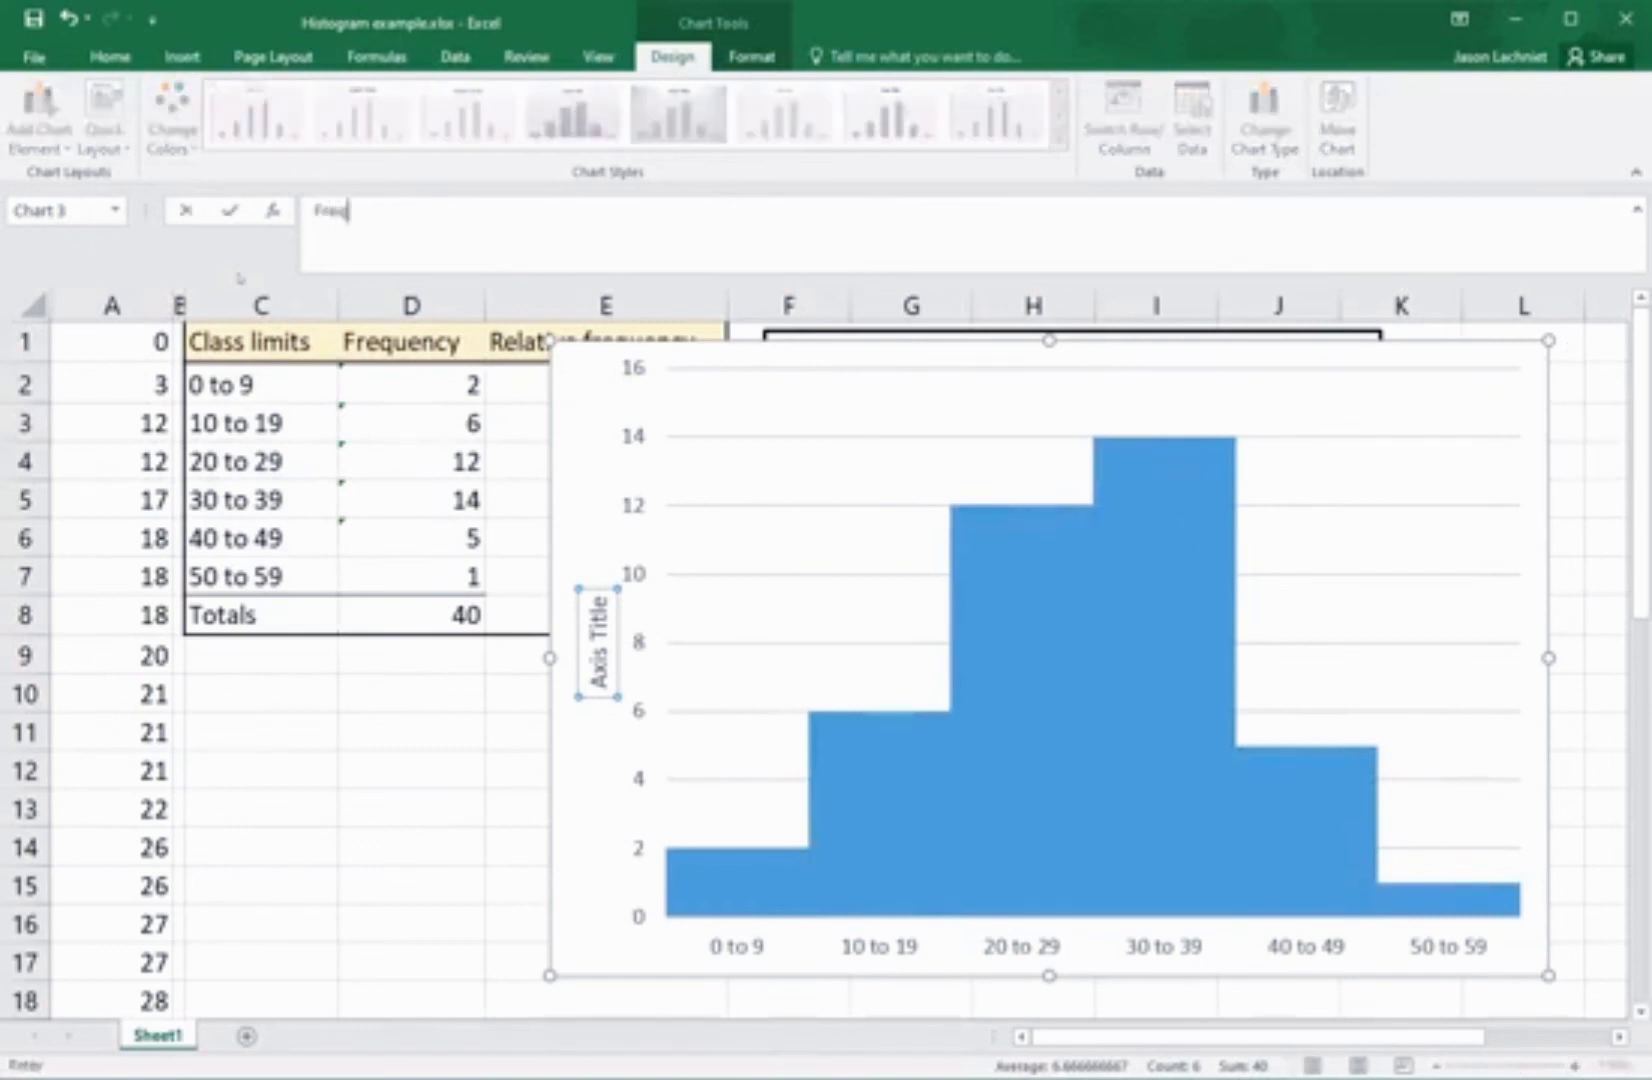
type("uency")
key("Return")
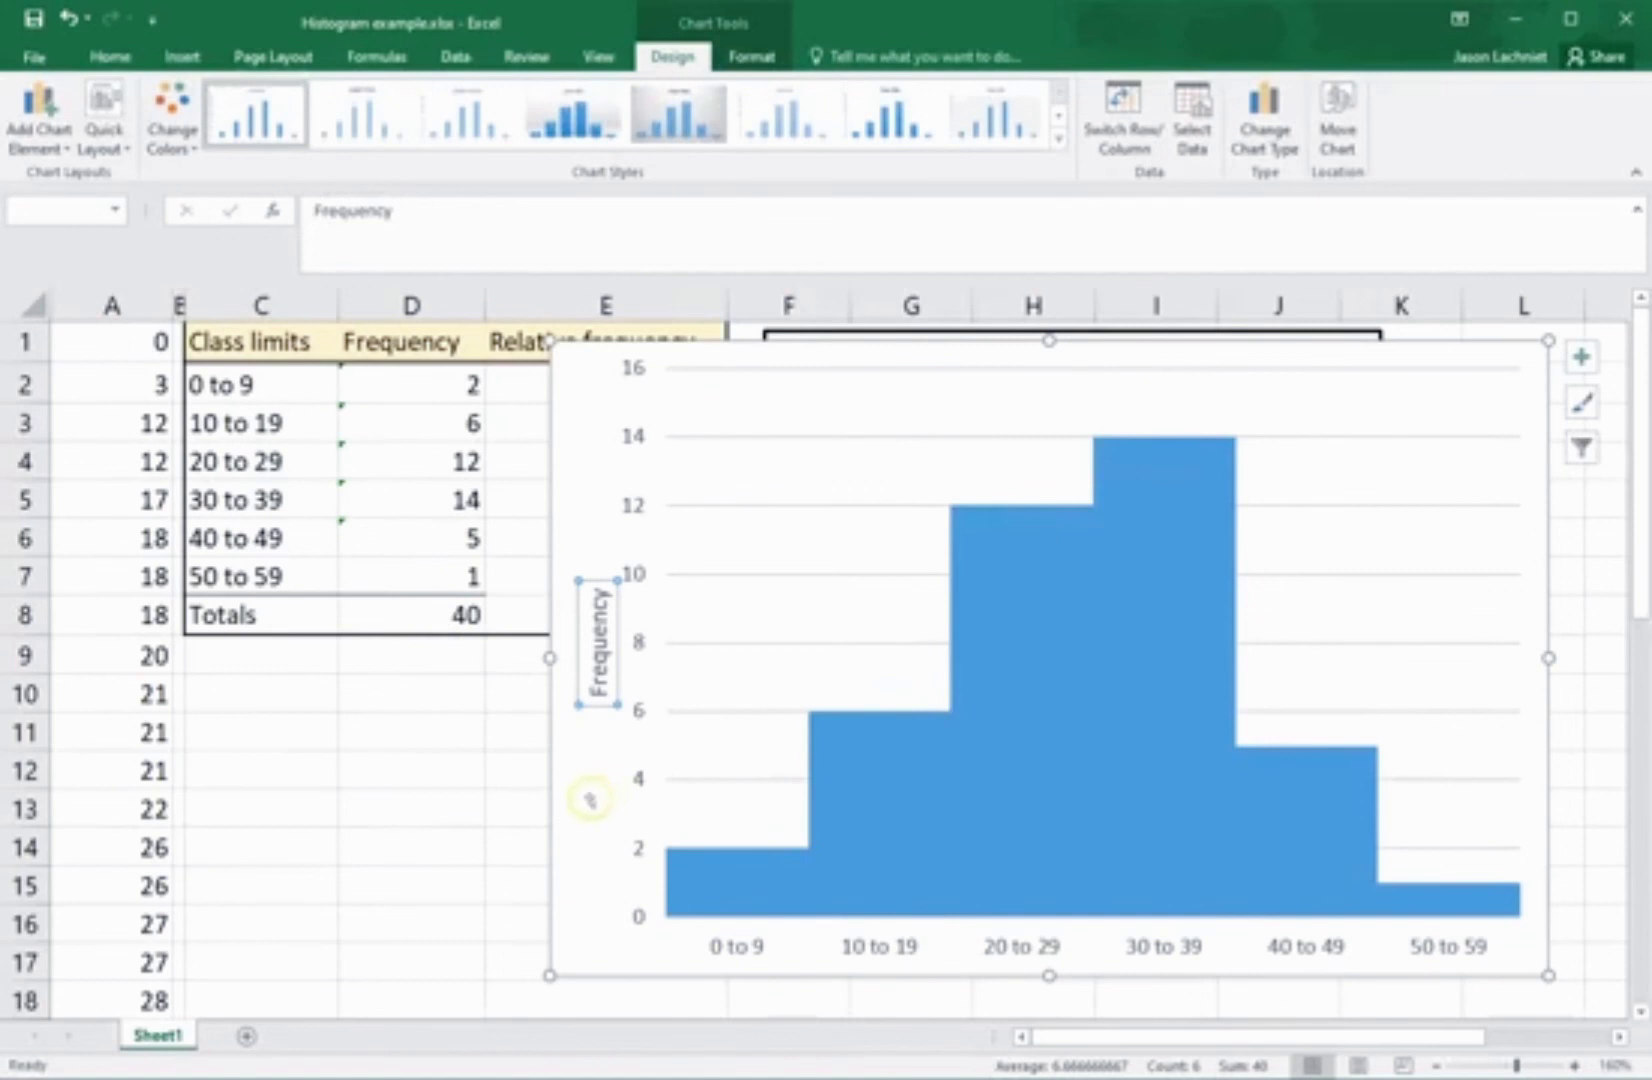
Apply a black outline to all the bars of the frequency histogram and deselect the chart
left_click(596, 723)
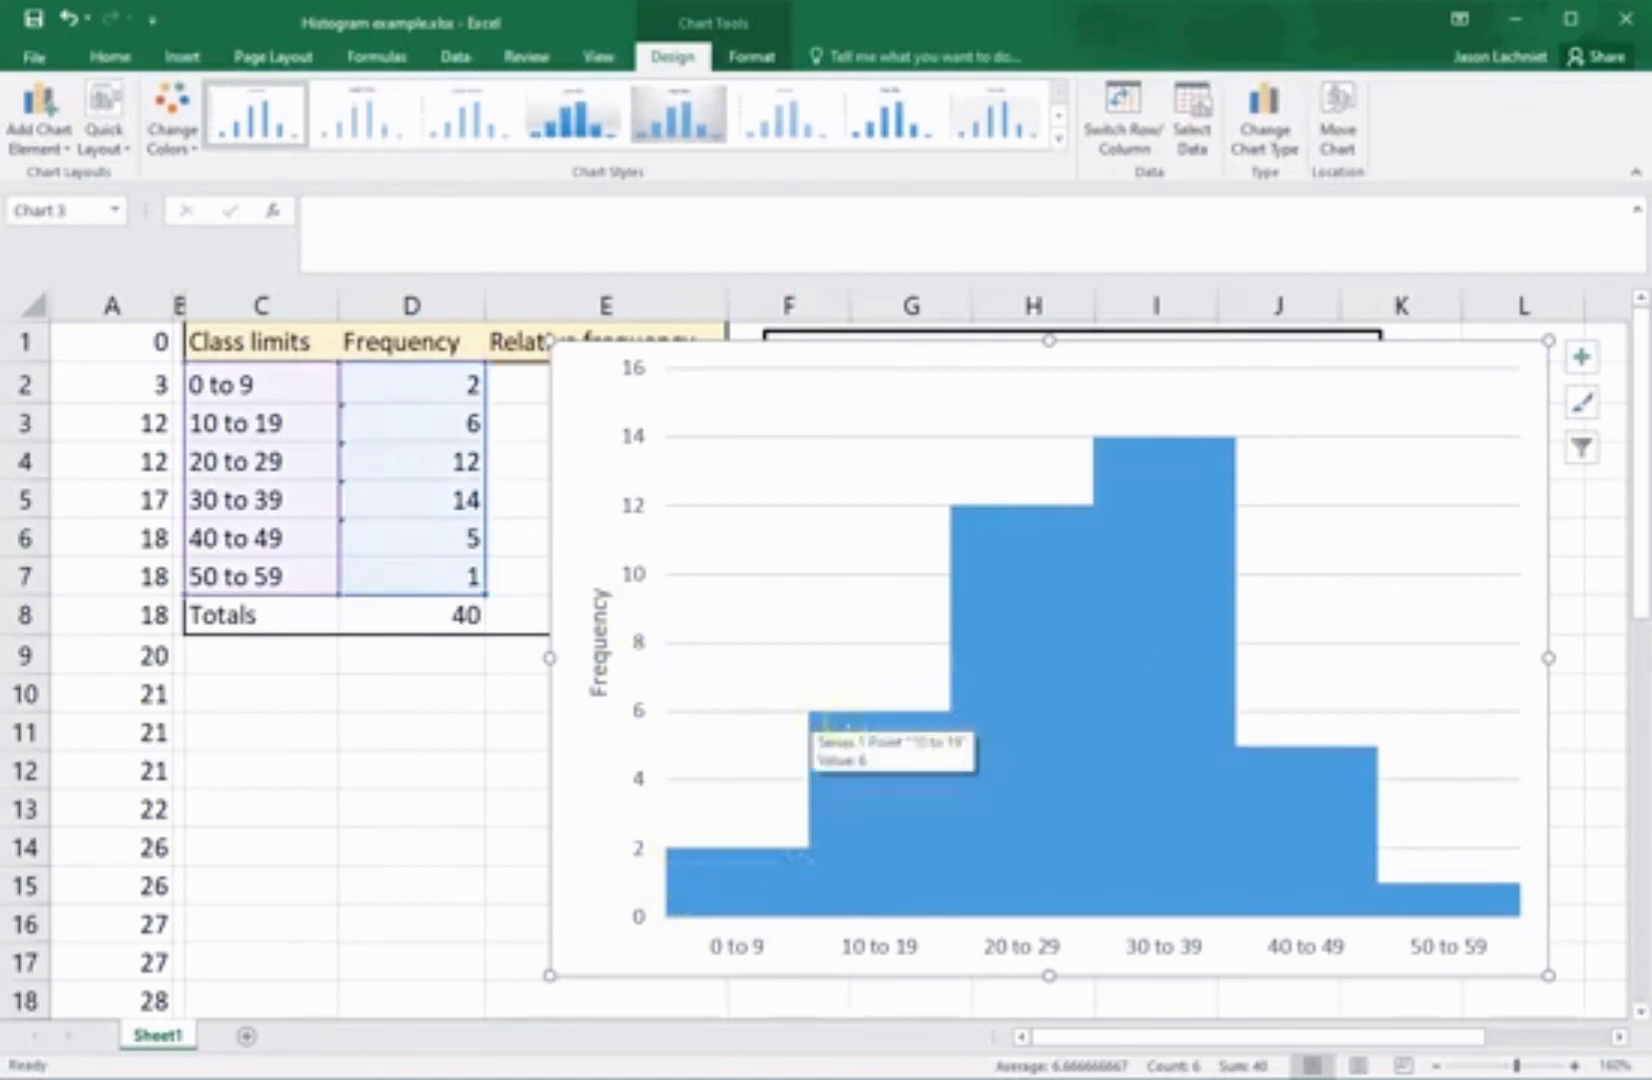
mouse_move(1150, 612)
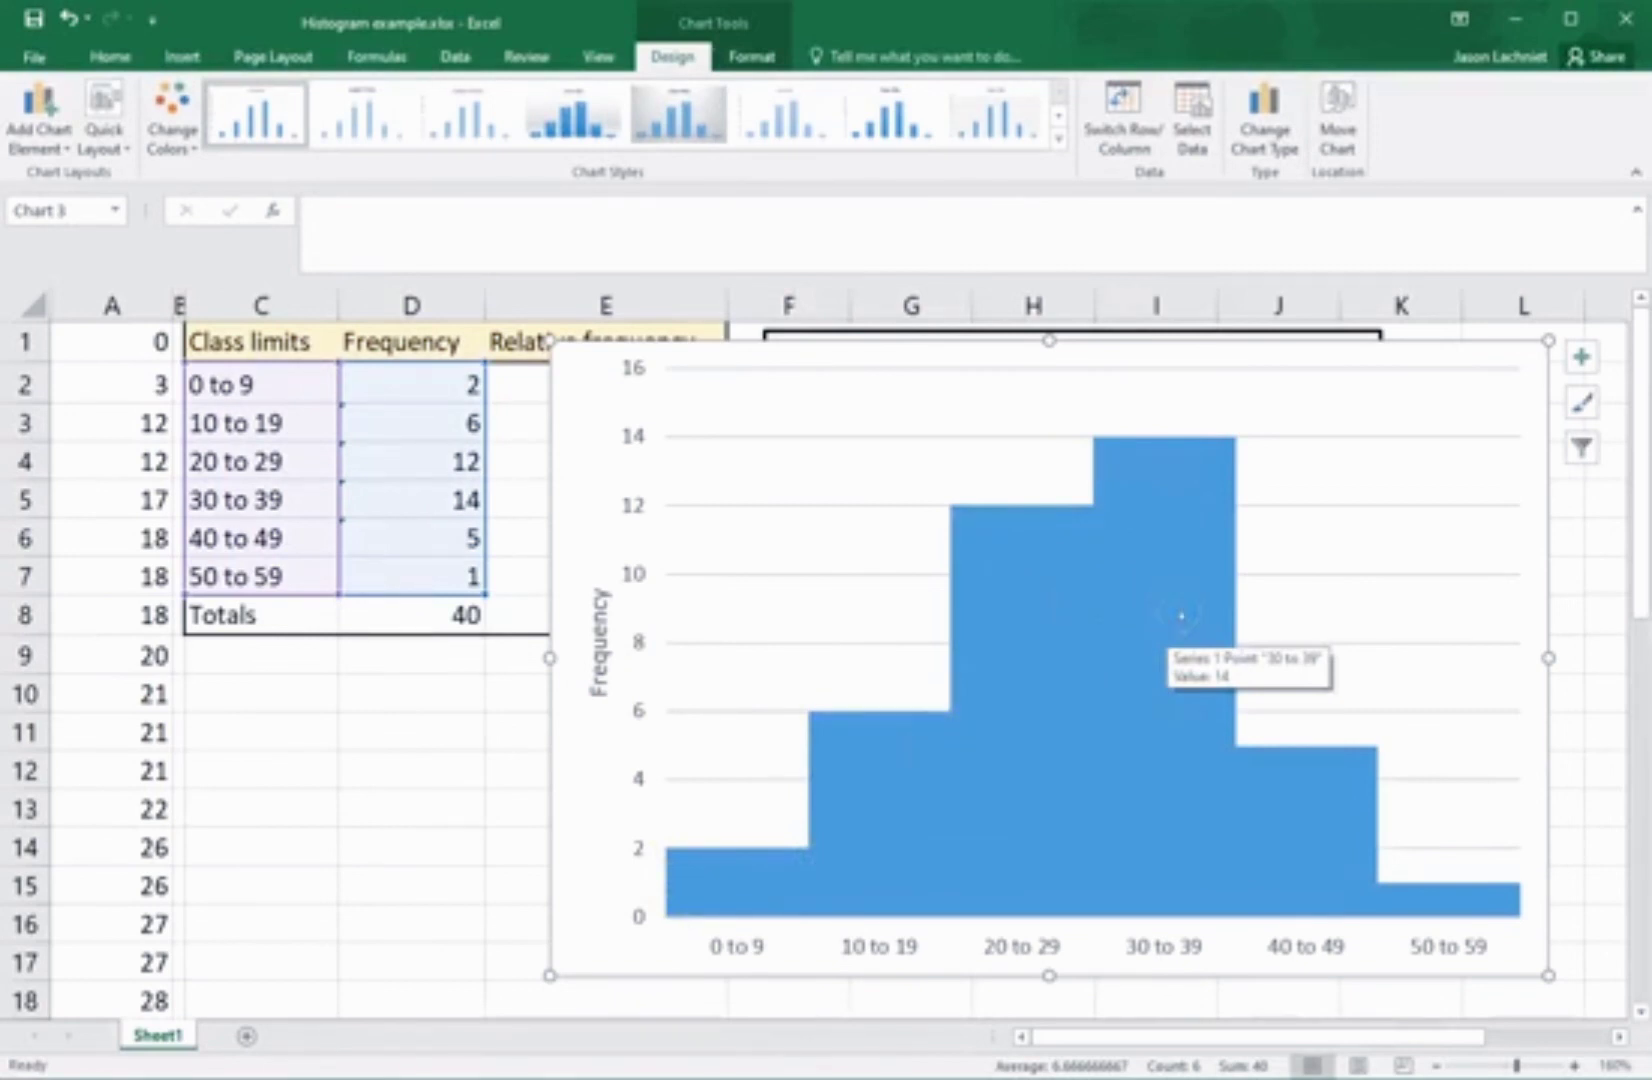
right_click(1181, 615)
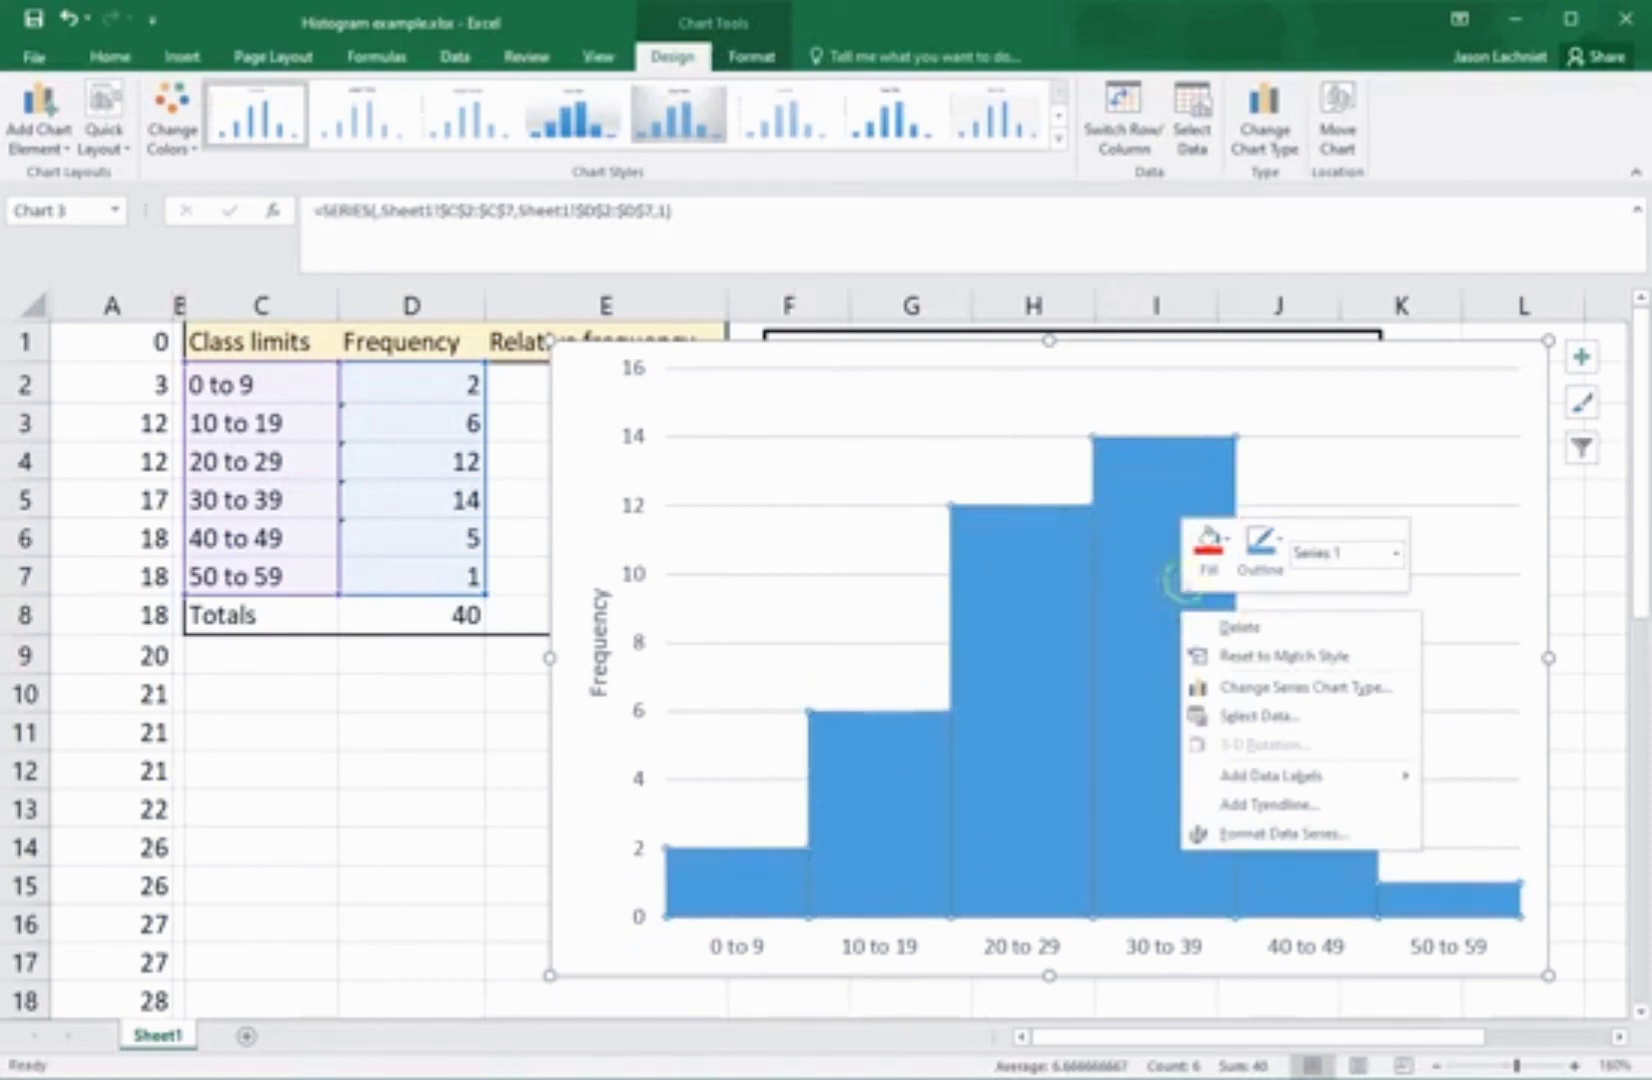
left_click(1260, 550)
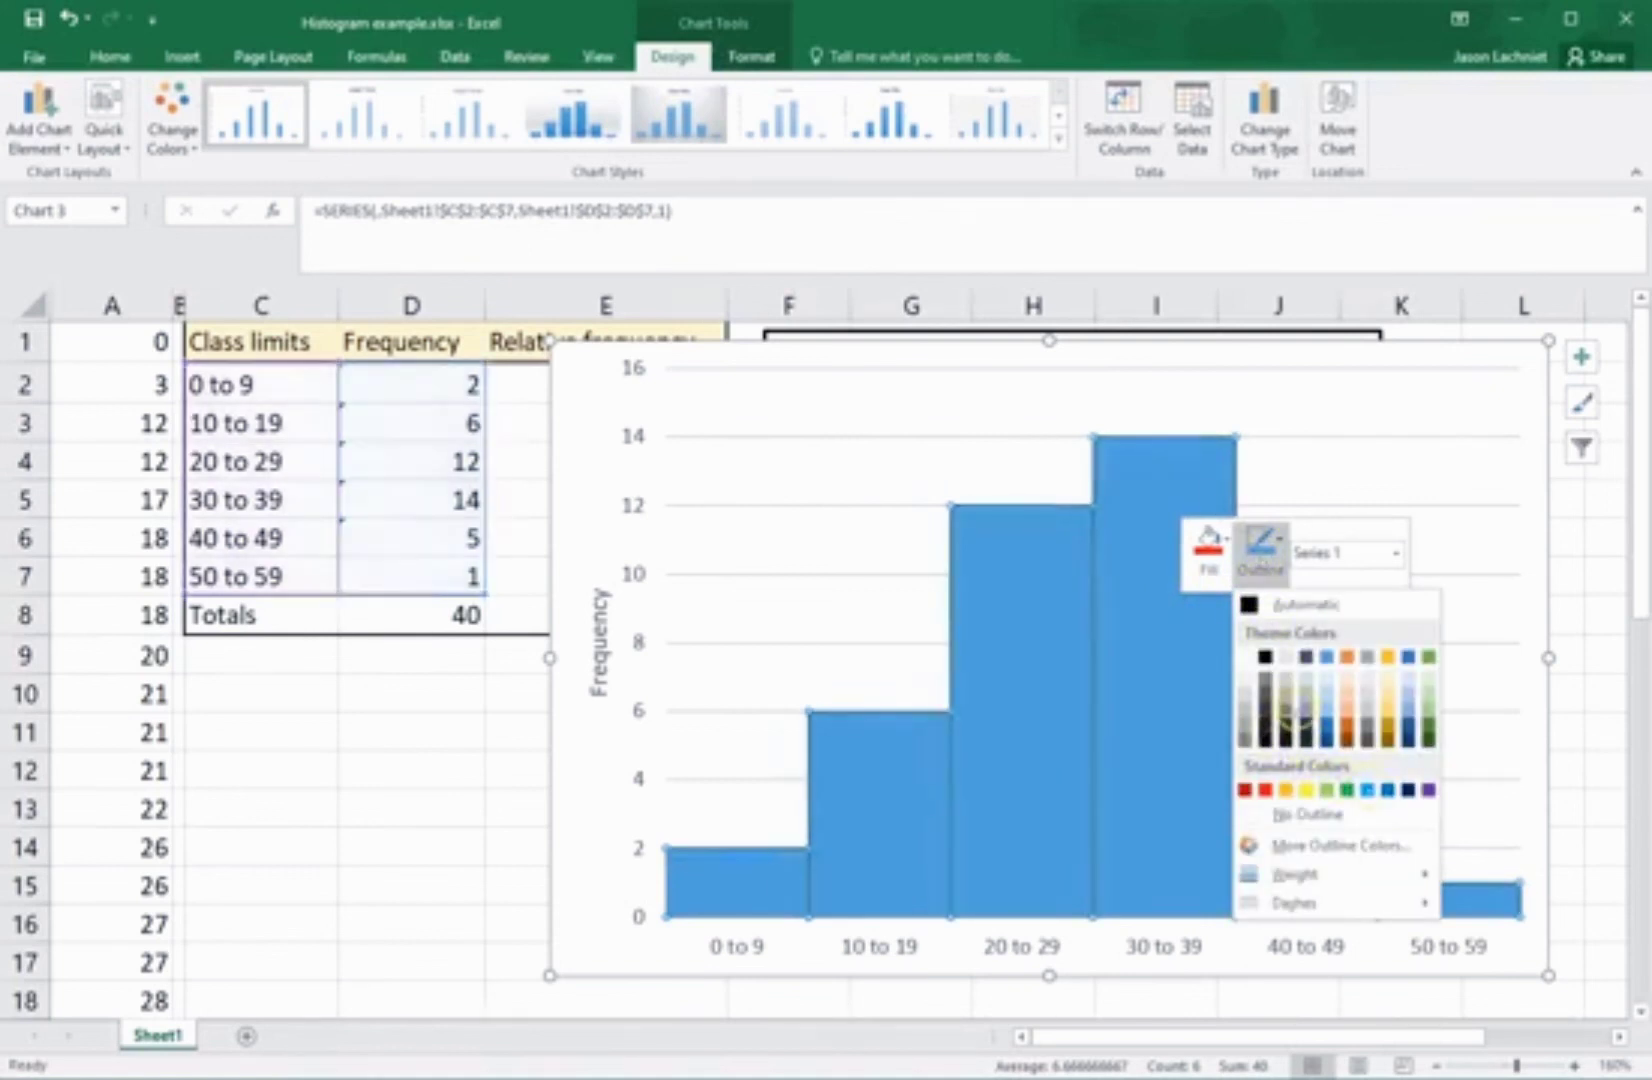
left_click(1265, 657)
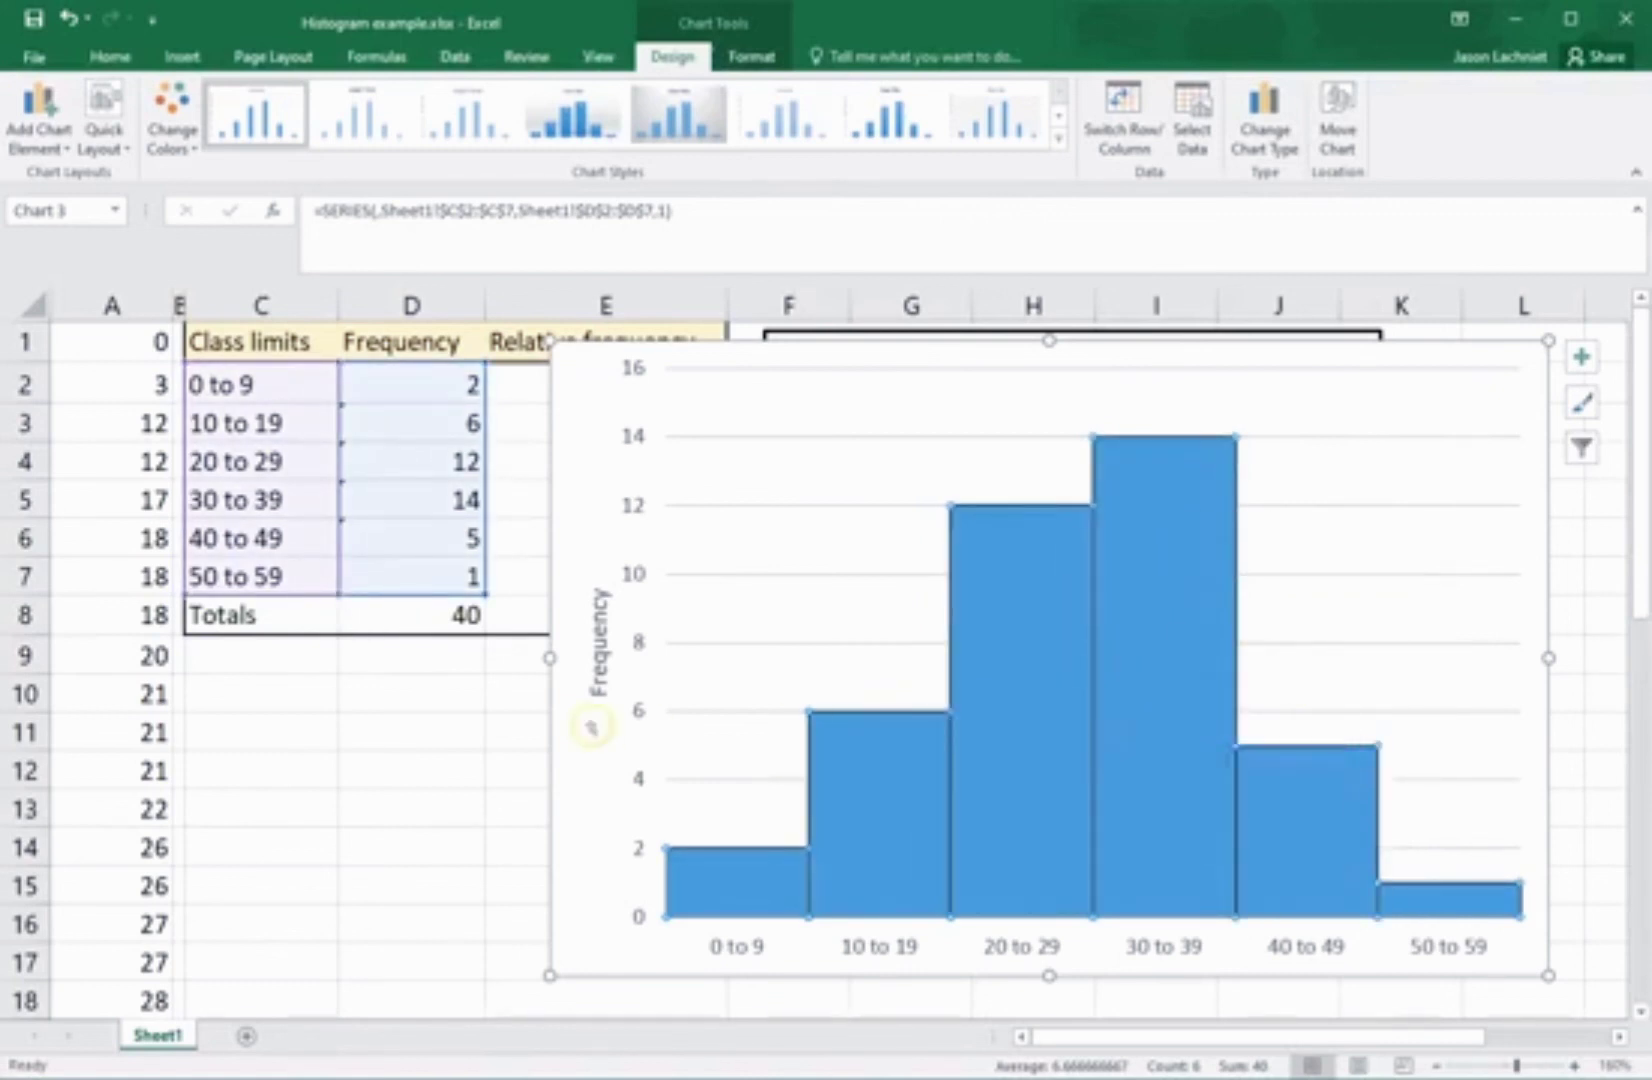
left_click(421, 723)
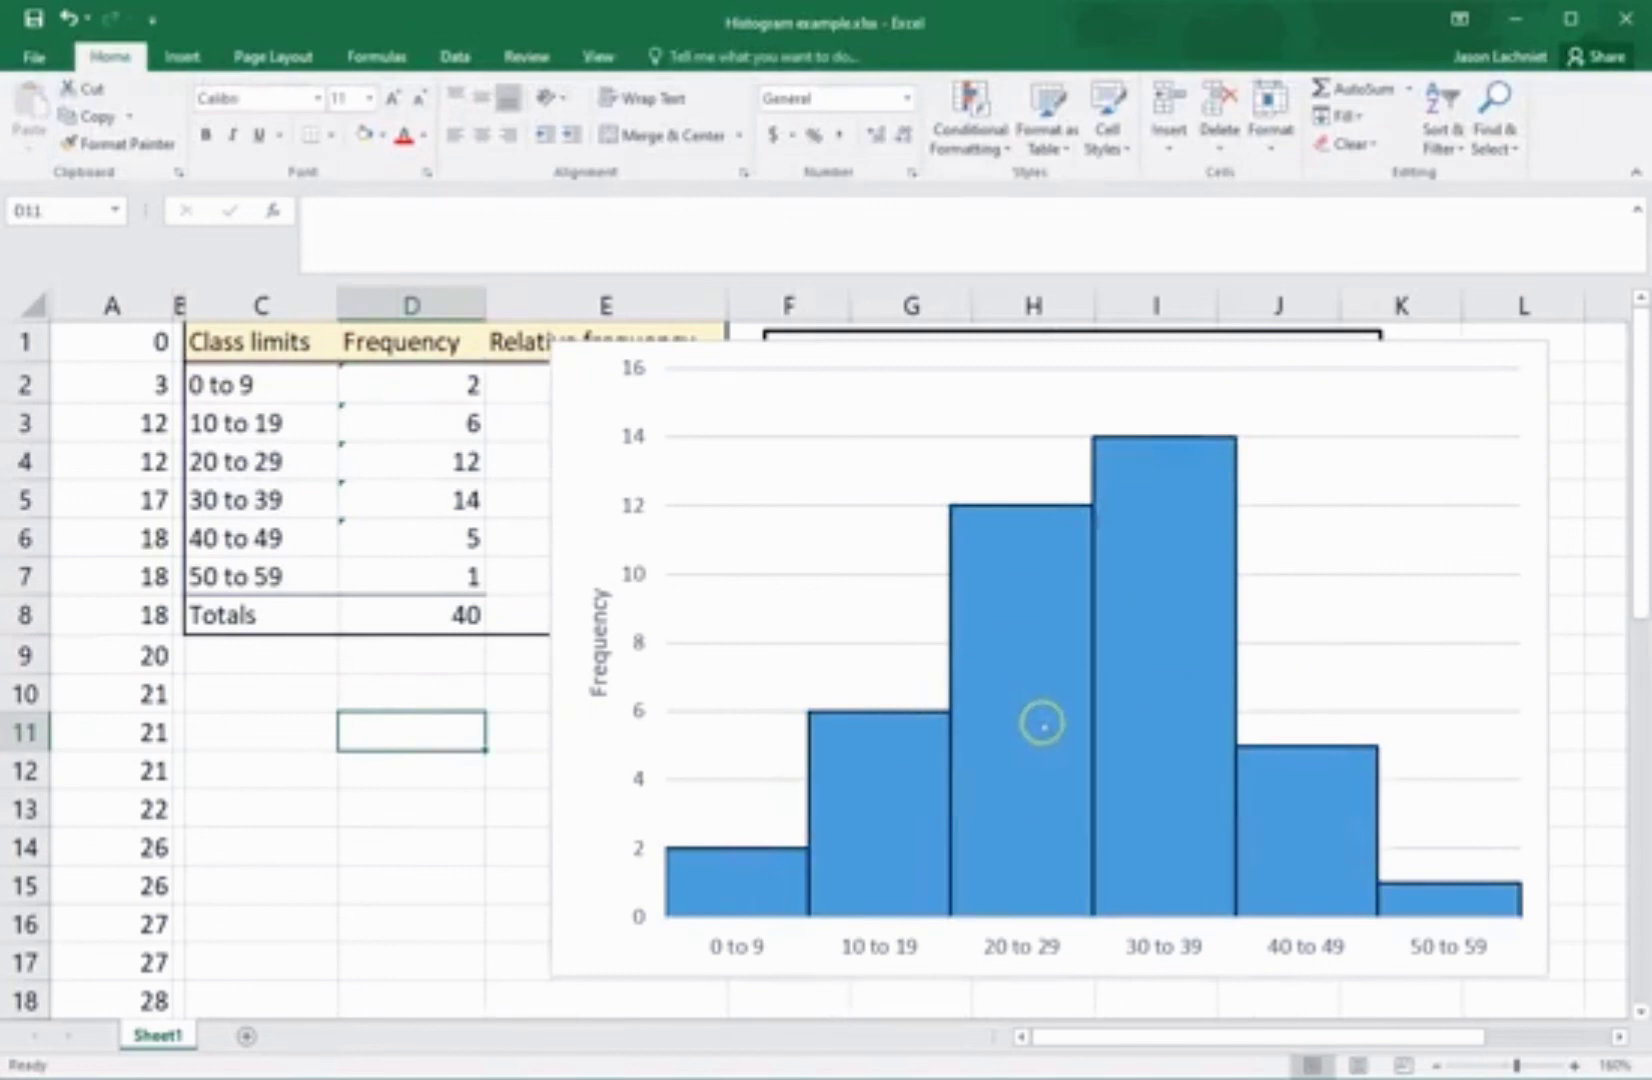
mouse_move(998, 816)
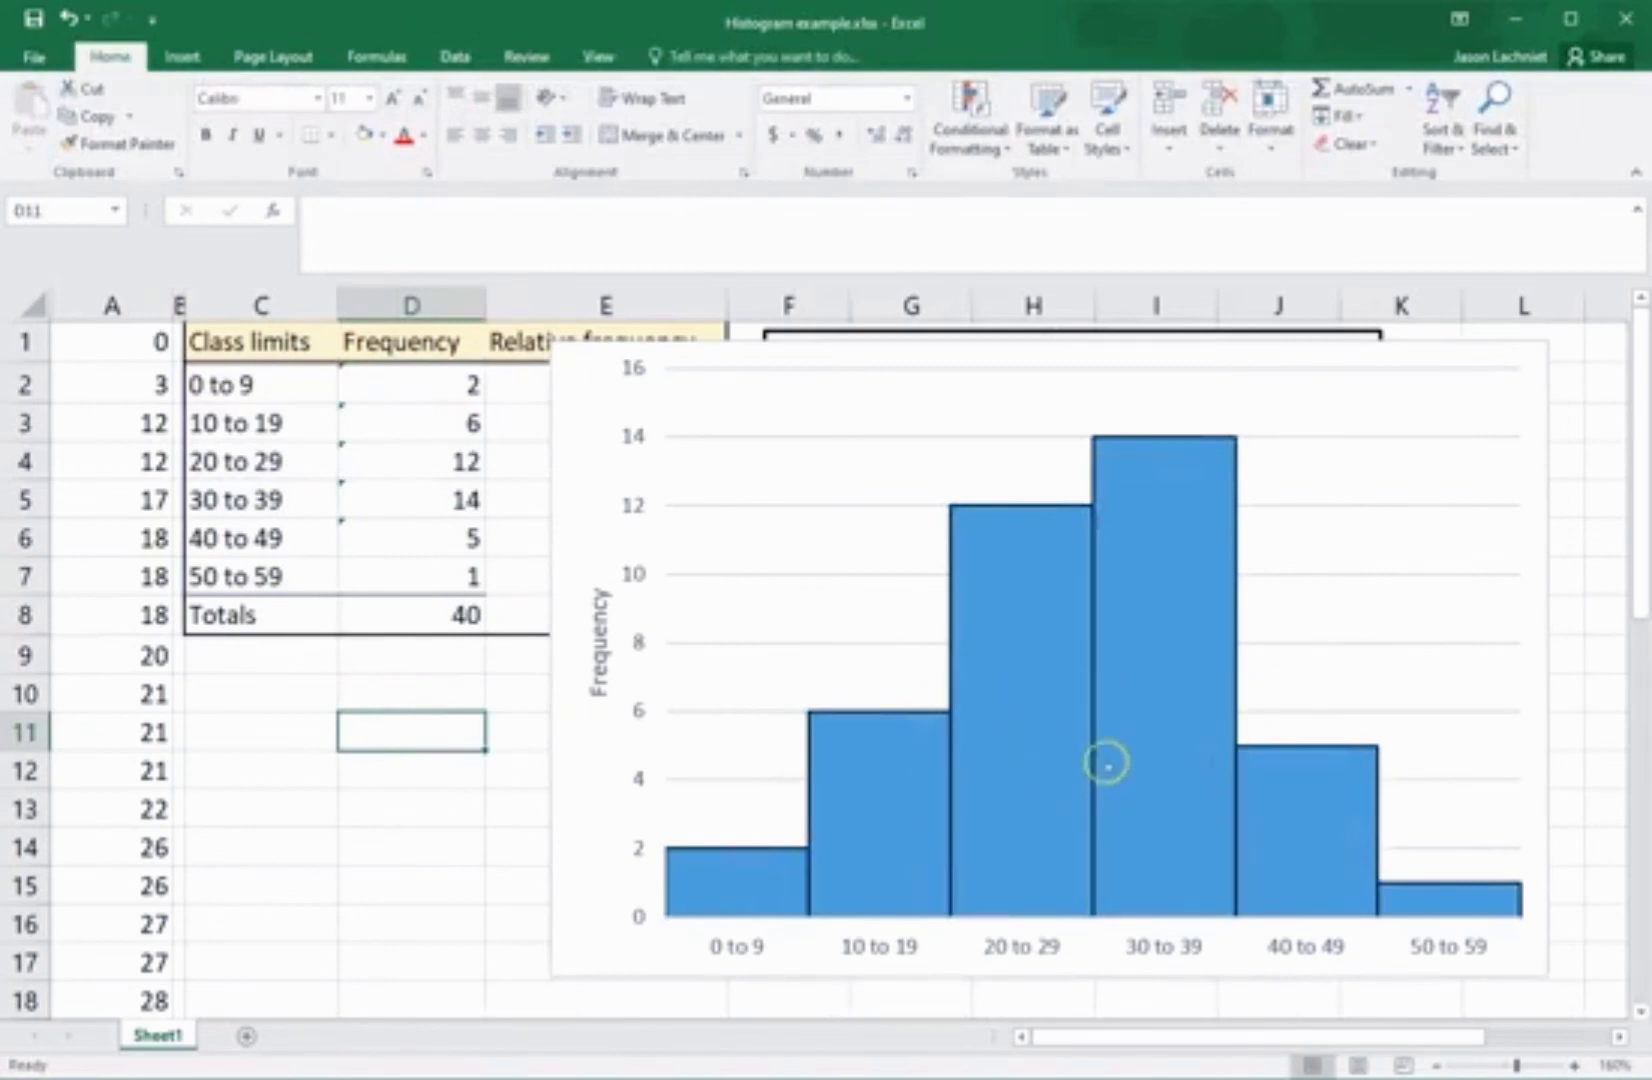
mouse_move(1107, 764)
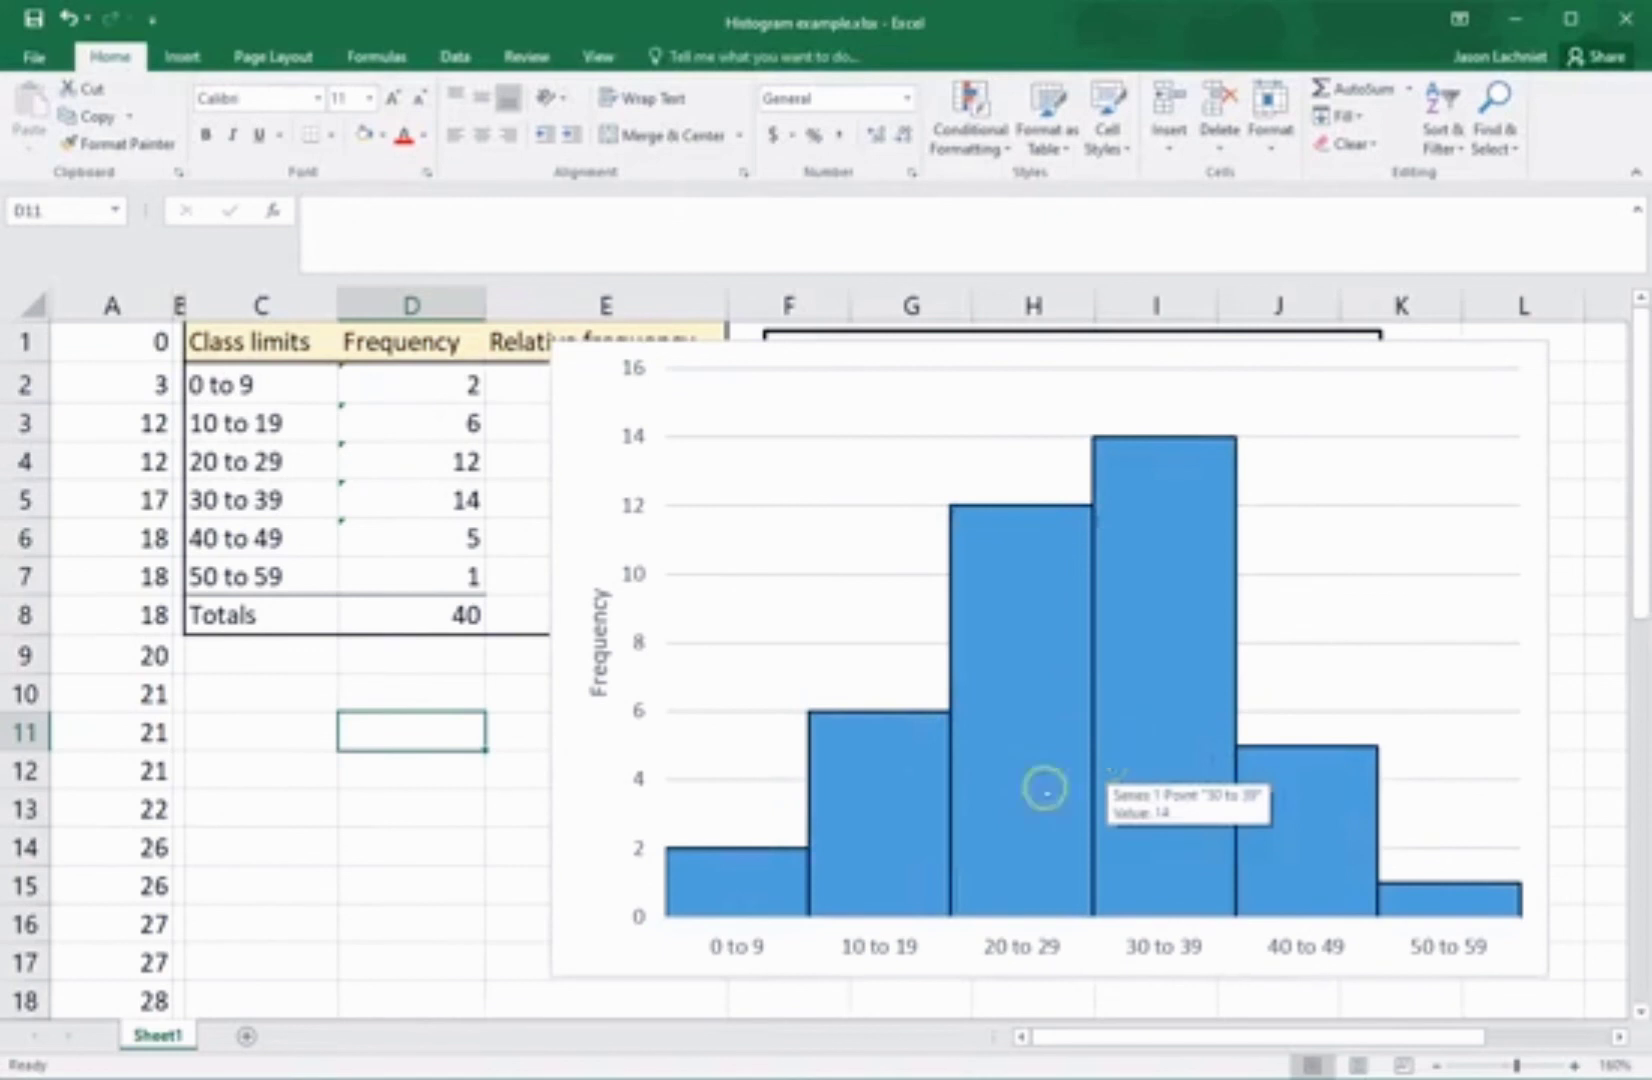